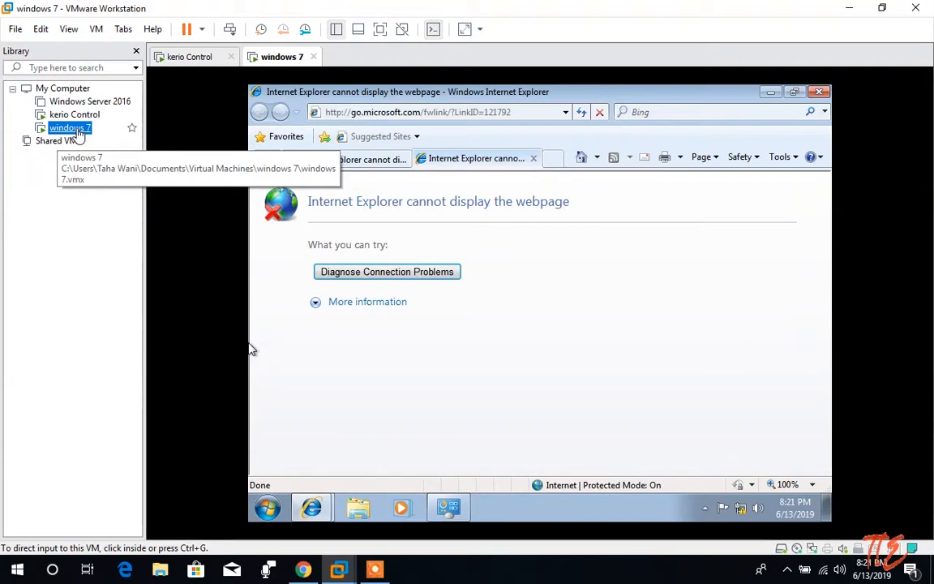
Change the windows 7 machine's Network Adapter connection from Bridged to NAT and save.
{"action": "right_click", "coordinate": [79, 135]}
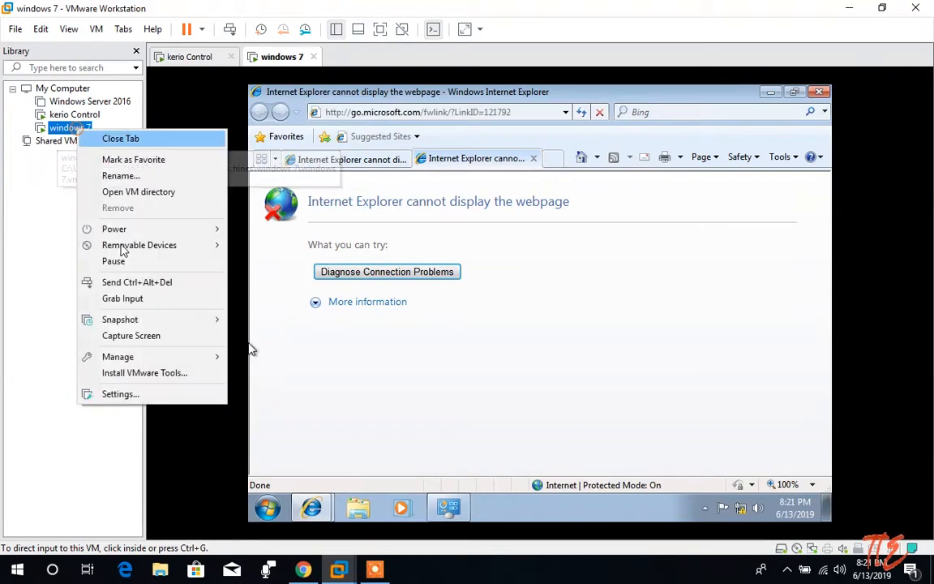
{"action": "left_click", "coordinate": [139, 393]}
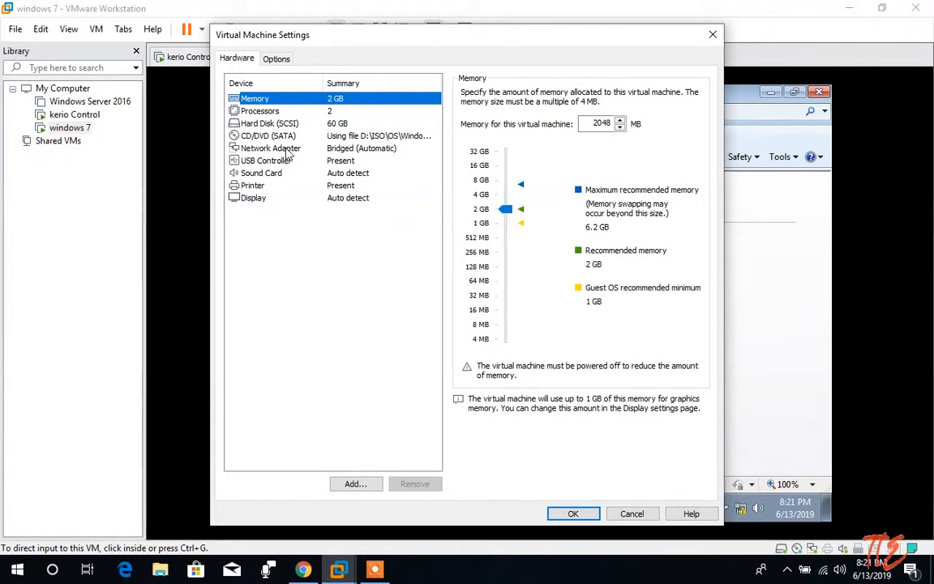
{"action": "left_click", "coordinate": [276, 149]}
{"action": "left_click", "coordinate": [467, 184]}
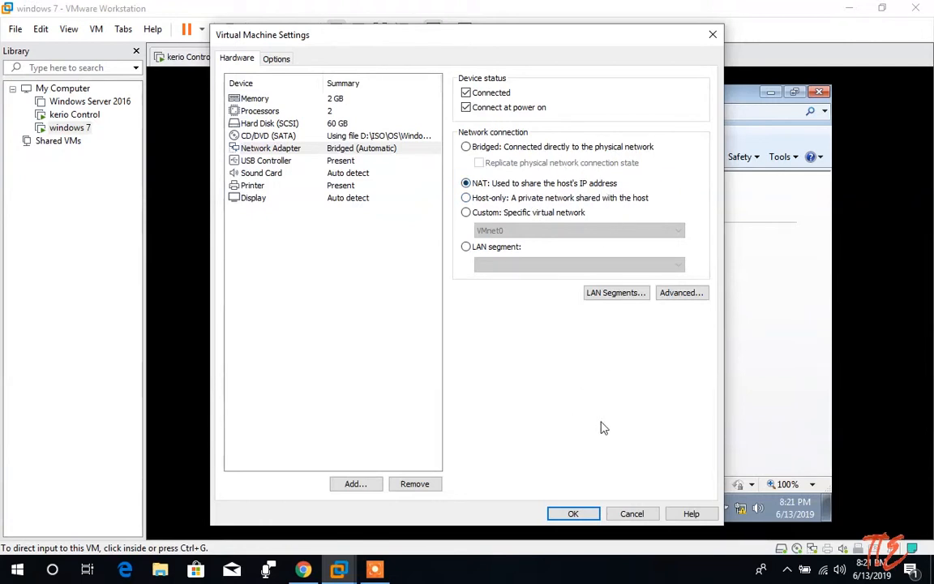
{"action": "left_click", "coordinate": [573, 513]}
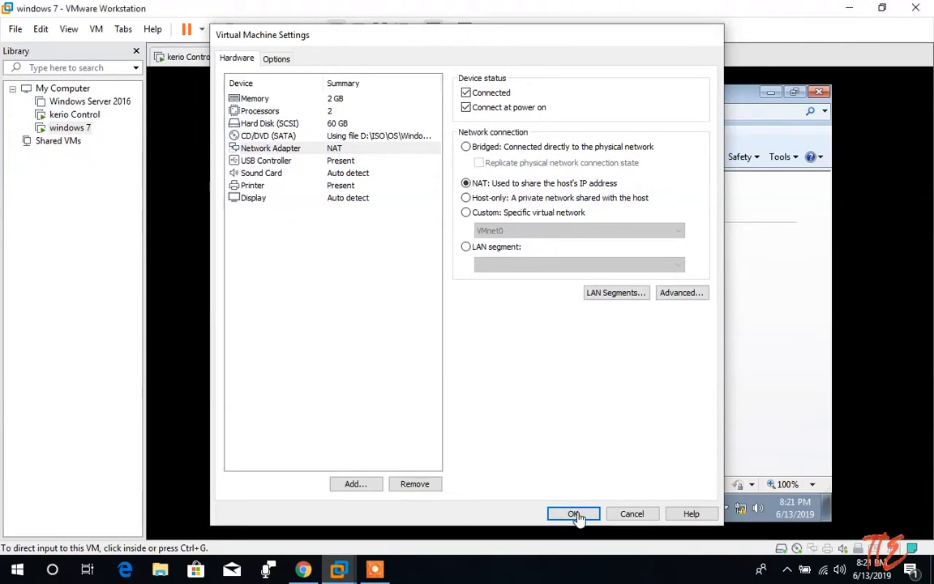
{"action": "left_click", "coordinate": [40, 29]}
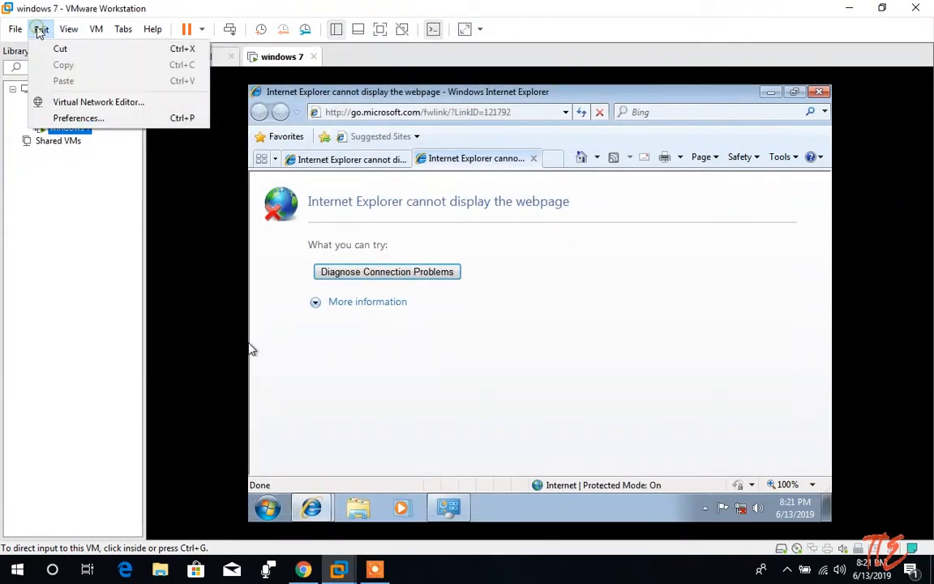
Uncheck local DHCP on VMnet8 (NAT, 192.168.170.0) and apply the network editor changes.
{"action": "left_click", "coordinate": [54, 103]}
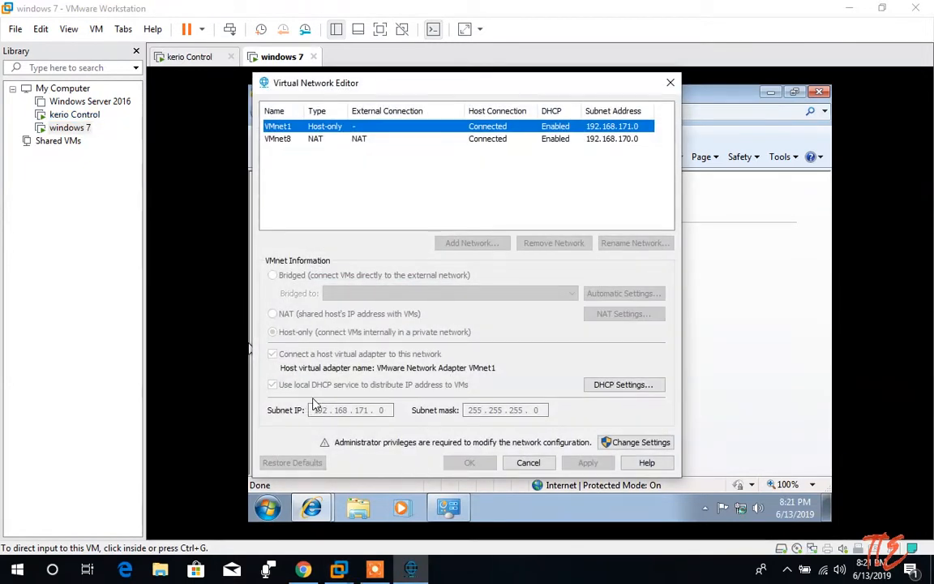
{"action": "left_click", "coordinate": [641, 442]}
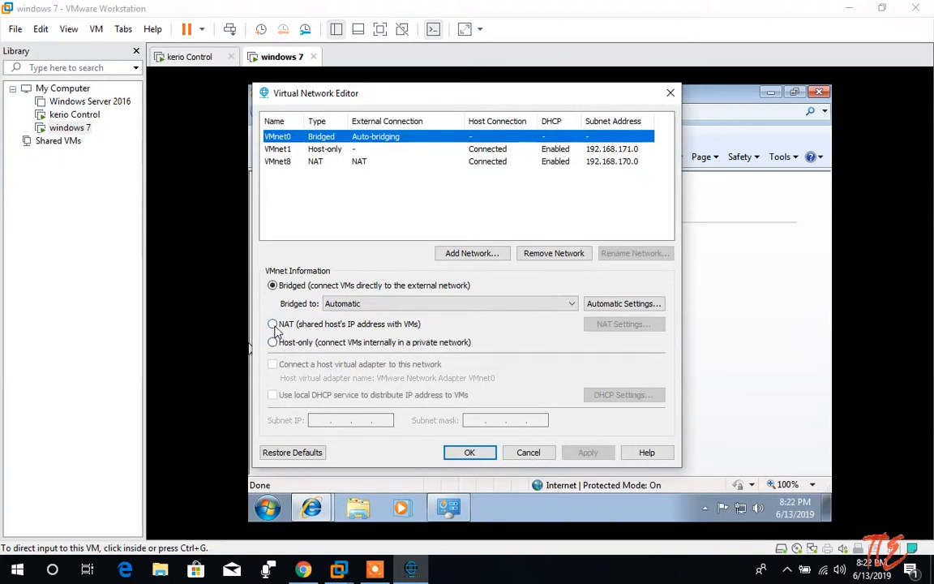
{"action": "left_click", "coordinate": [353, 162]}
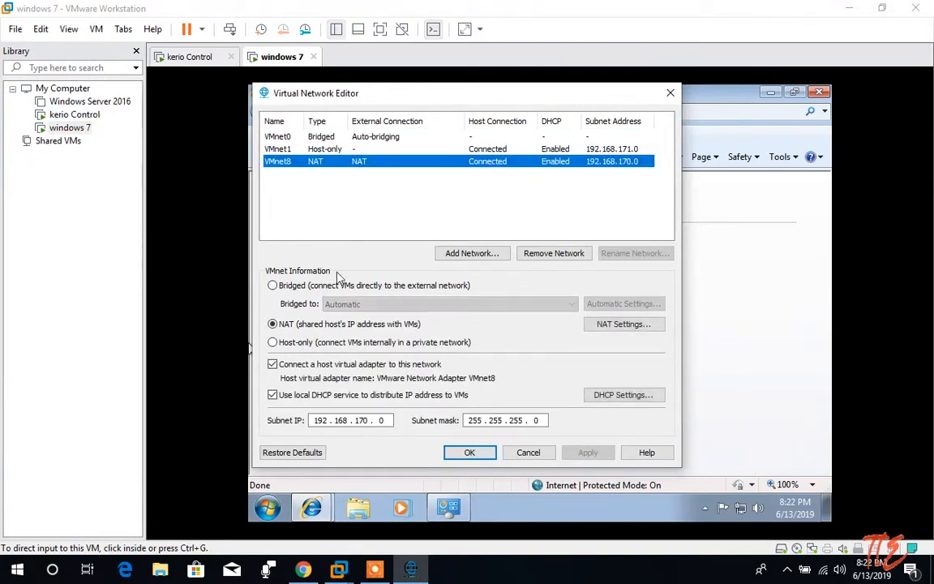
{"action": "left_click", "coordinate": [303, 397]}
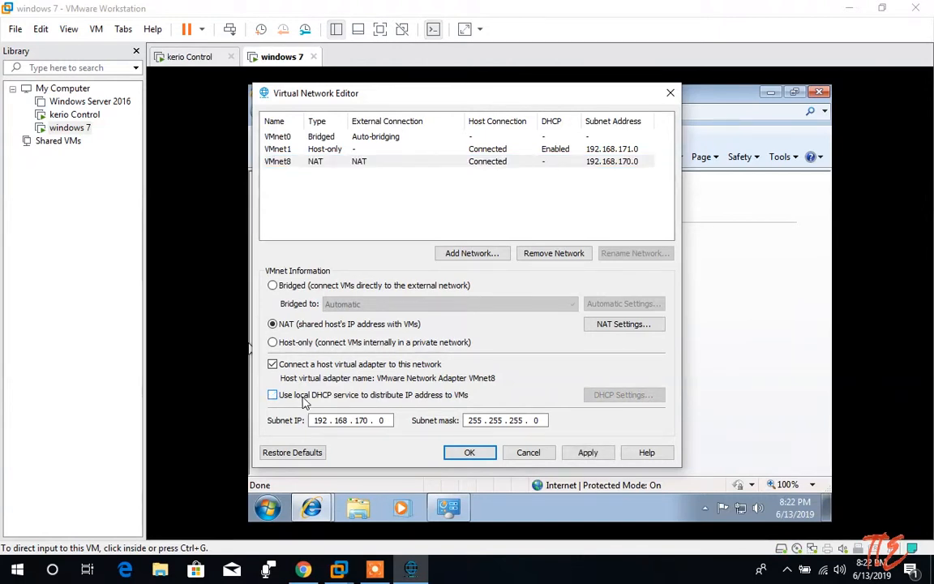
{"action": "left_click", "coordinate": [582, 457]}
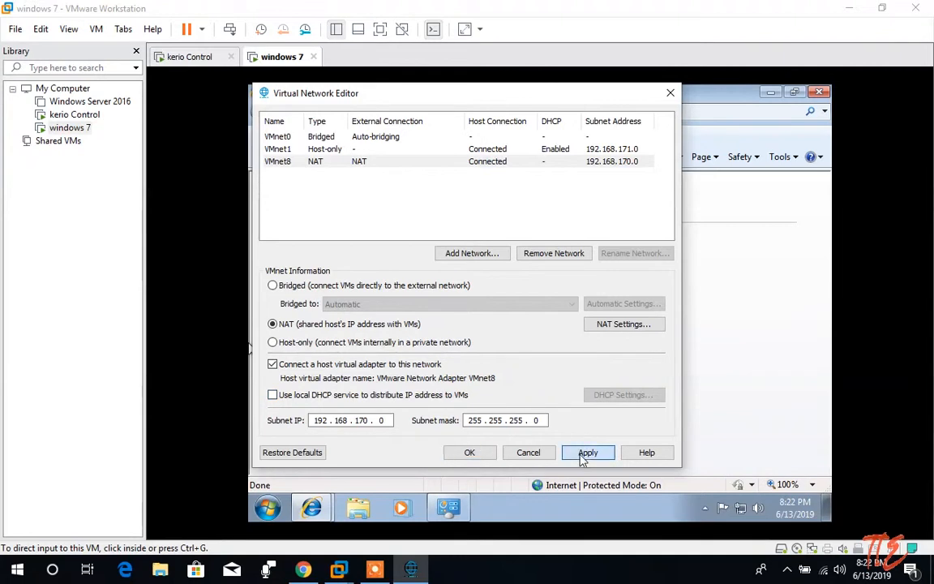
{"action": "left_click", "coordinate": [491, 458]}
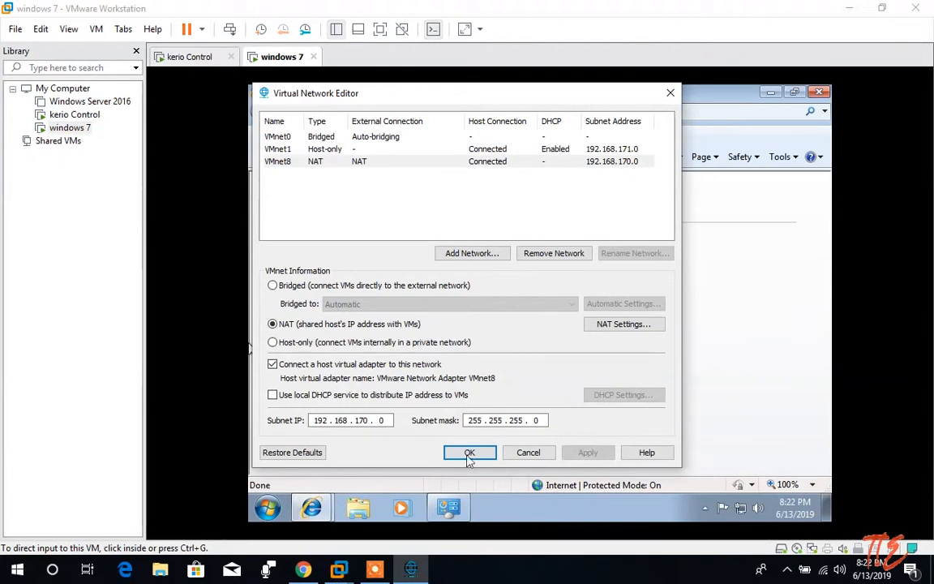
{"action": "left_click", "coordinate": [470, 454]}
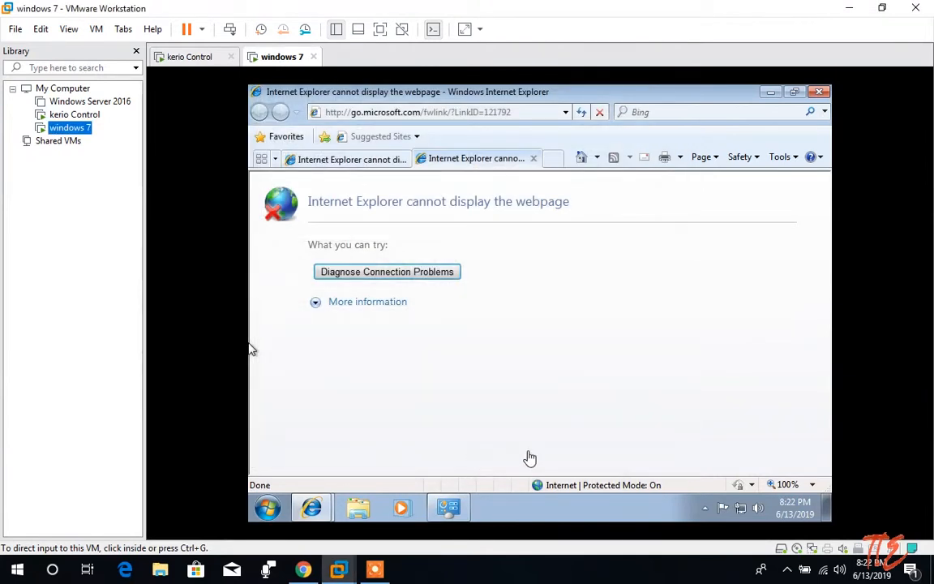
Log into the Kerio Control VM console with the admin password.
{"action": "left_click", "coordinate": [86, 117]}
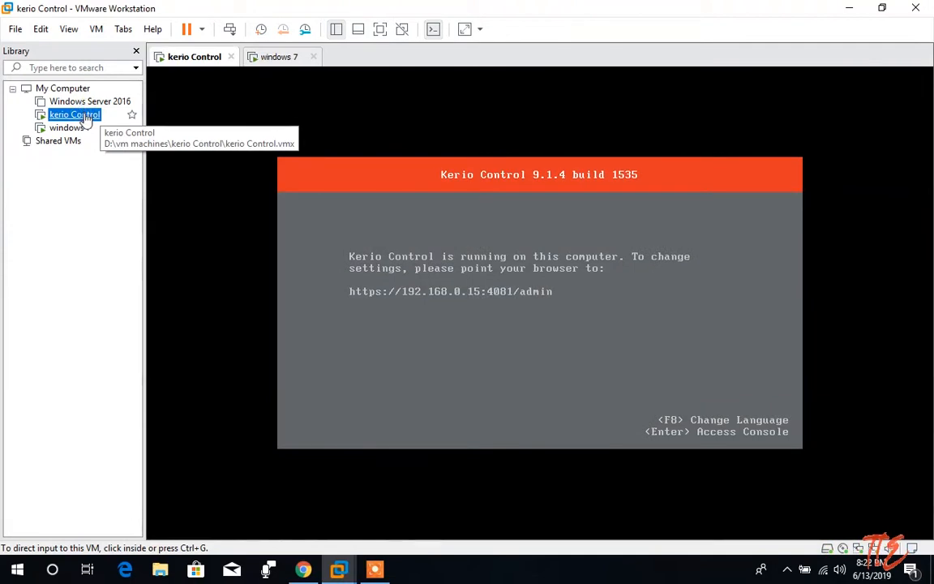
{"action": "left_click", "coordinate": [535, 320]}
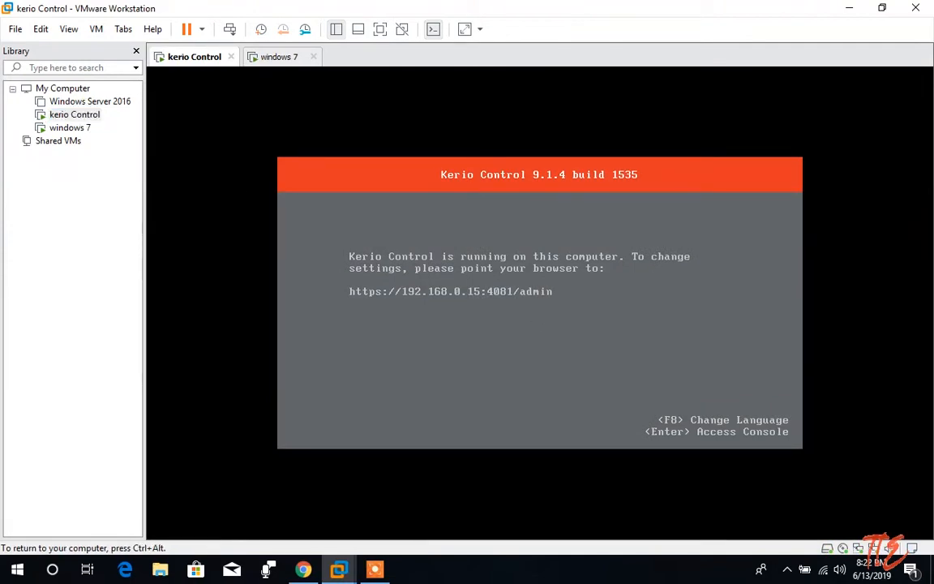
{"action": "key", "text": "Return"}
{"action": "type", "text": "***"}
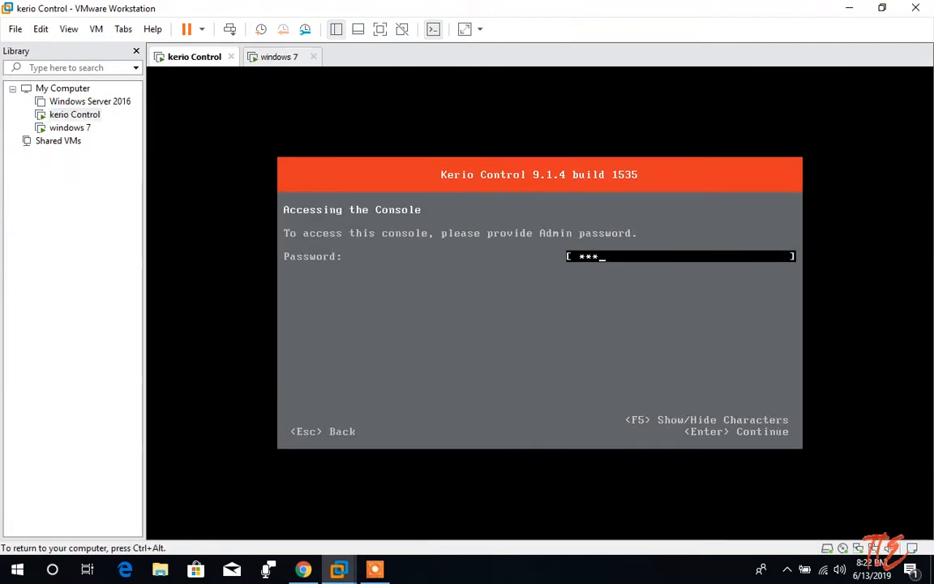
{"action": "type", "text": "****"}
{"action": "key", "text": "Return"}
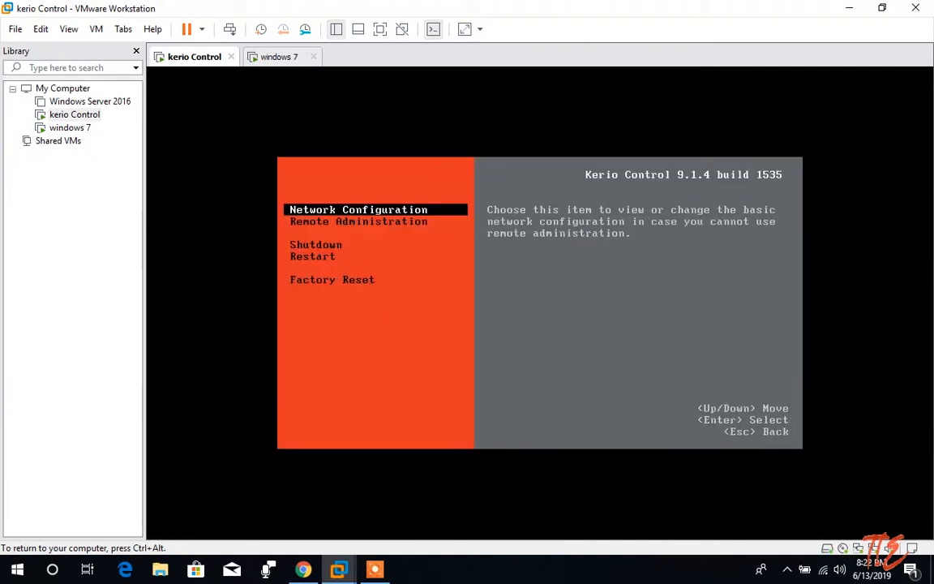
Open Network Configuration and show the WAN interface details at 192.168.170.1.
{"action": "key", "text": "Return"}
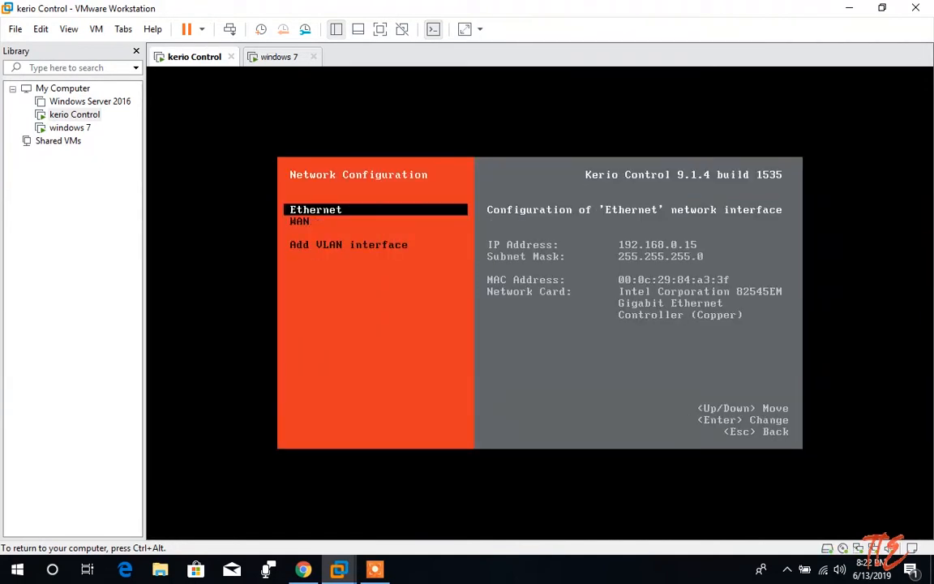
{"action": "key", "text": "Down"}
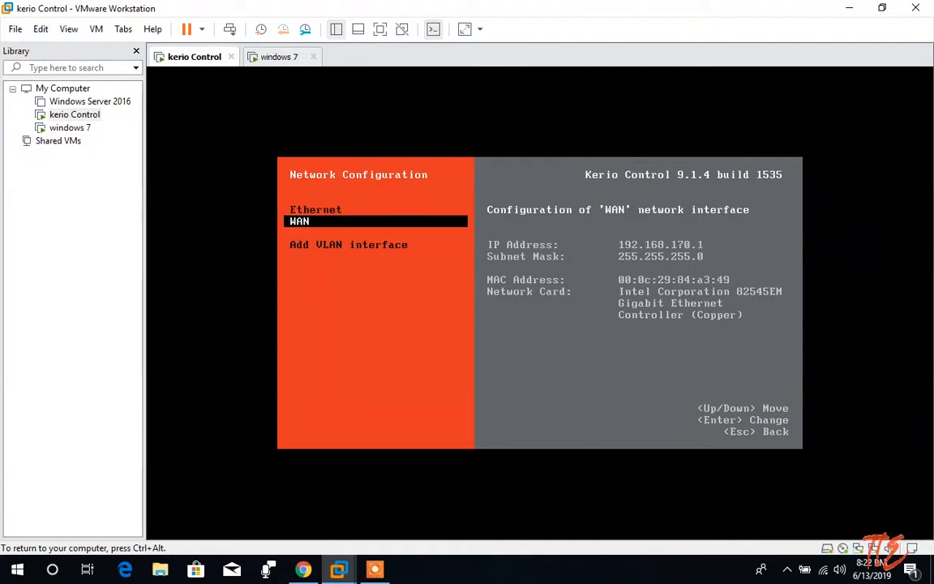
{"action": "key", "text": "ctrl+alt"}
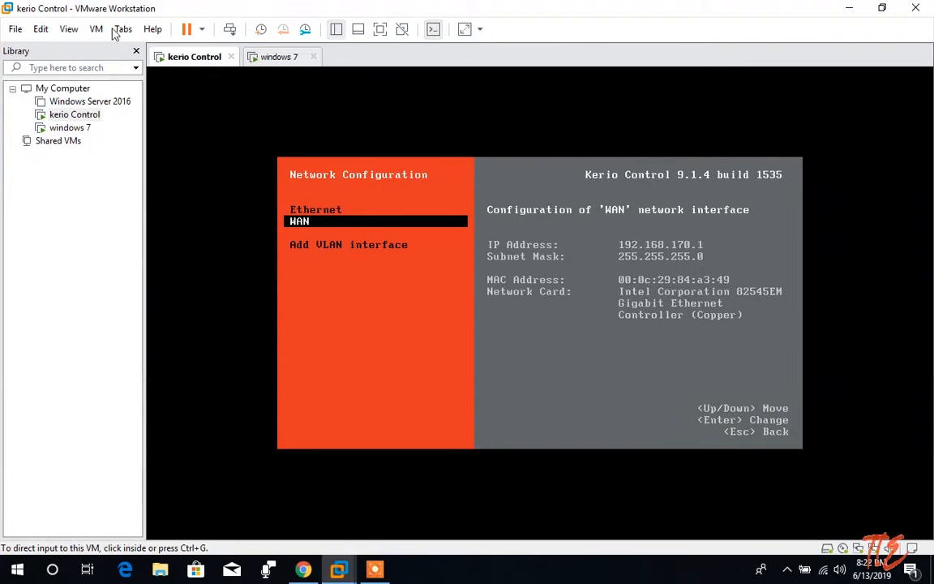
{"action": "left_click", "coordinate": [41, 29]}
Check in the Virtual Network Editor that VMnet8 uses subnet 192.168.170.0.
{"action": "left_click", "coordinate": [77, 101]}
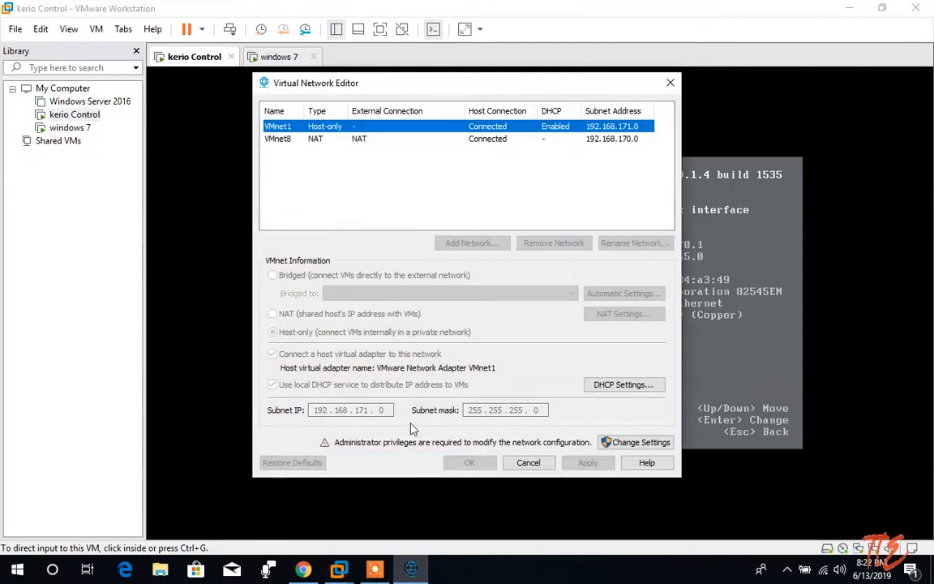
{"action": "left_click", "coordinate": [287, 138]}
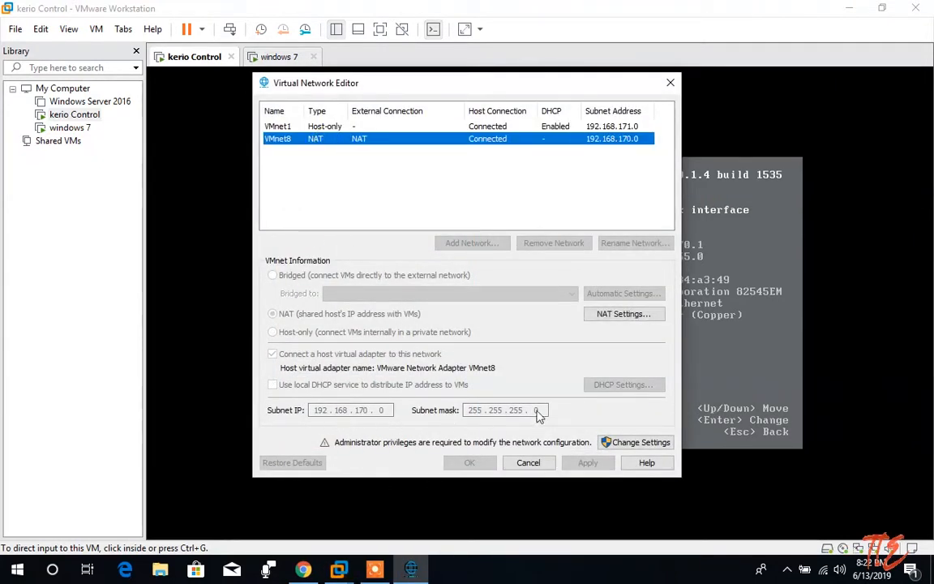
{"action": "left_click", "coordinate": [528, 462]}
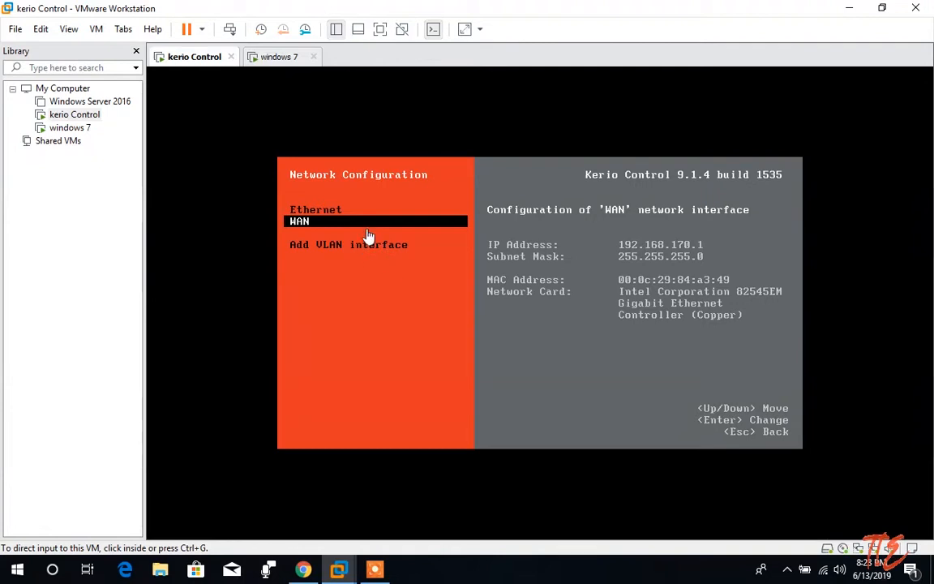
Open WAN in the Kerio console, leave it unchanged, and return to the welcome screen.
{"action": "left_click", "coordinate": [344, 231]}
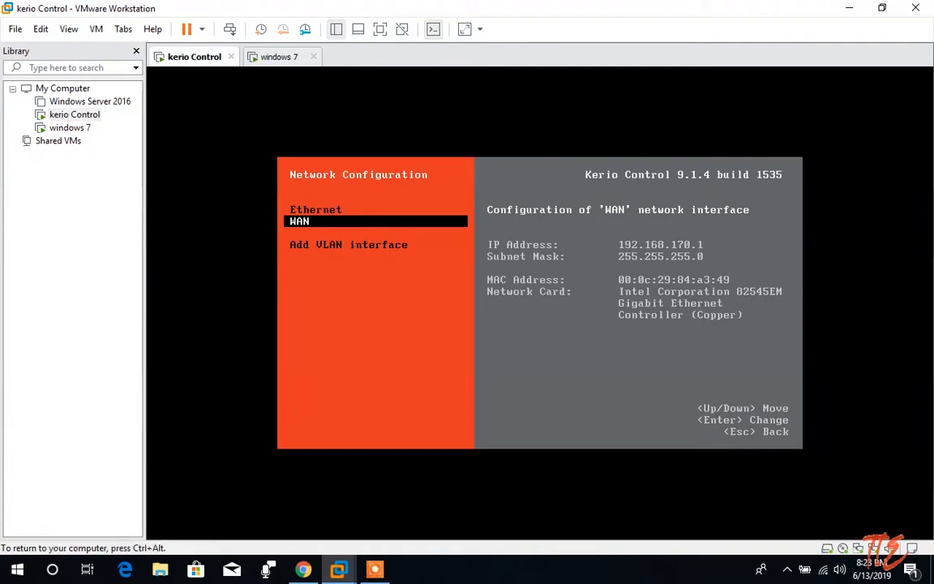
{"action": "key", "text": "Return"}
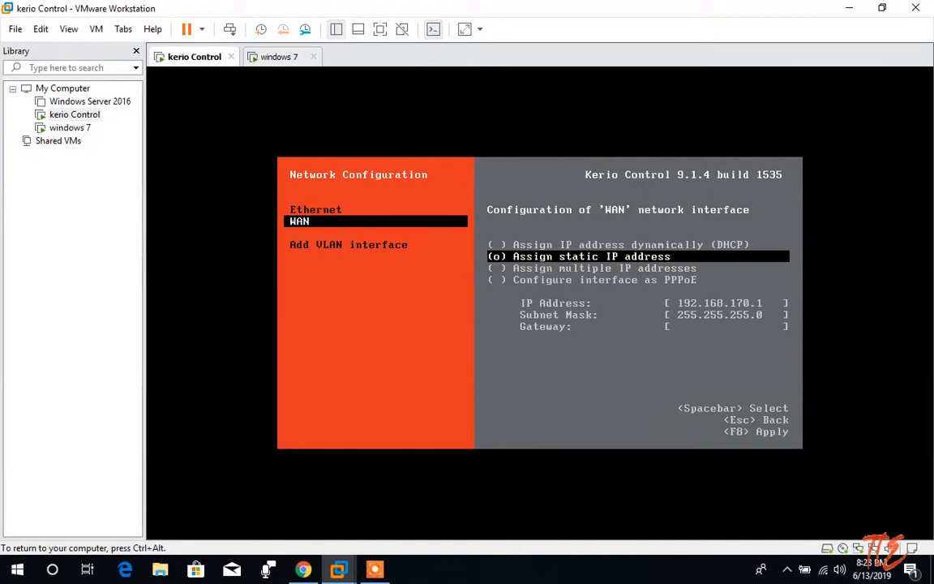
{"action": "key", "text": "F8"}
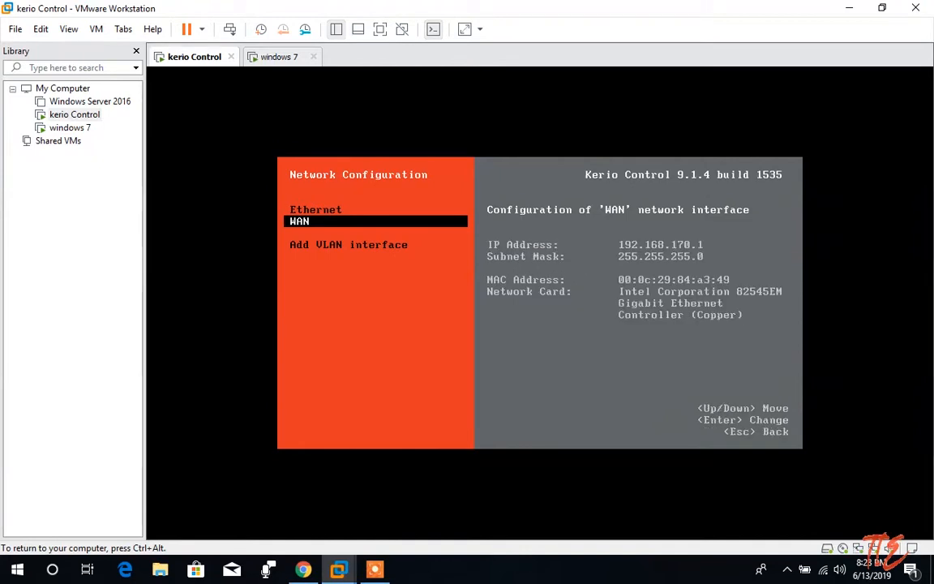
{"action": "key", "text": "Escape"}
{"action": "key", "text": "Escape"}
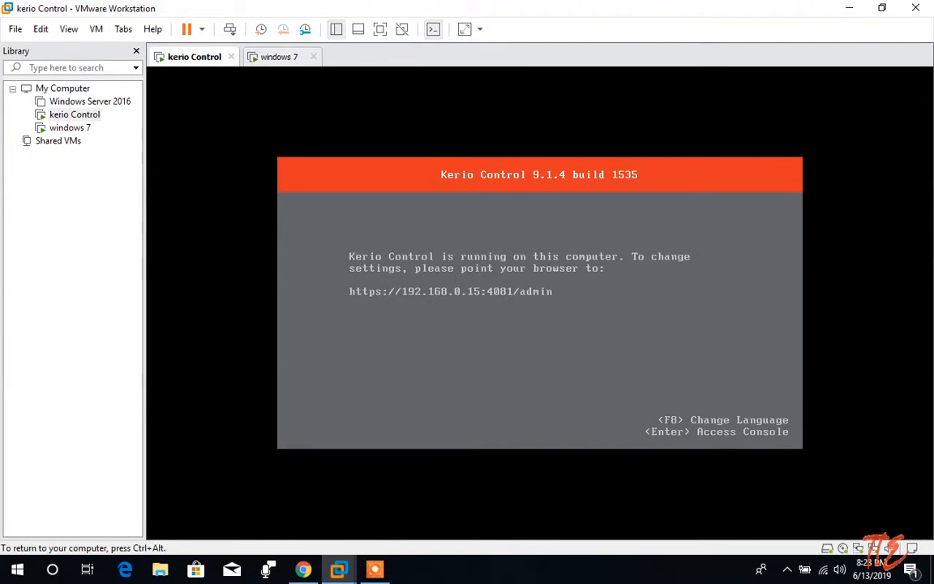
{"action": "key", "text": "ctrl+alt"}
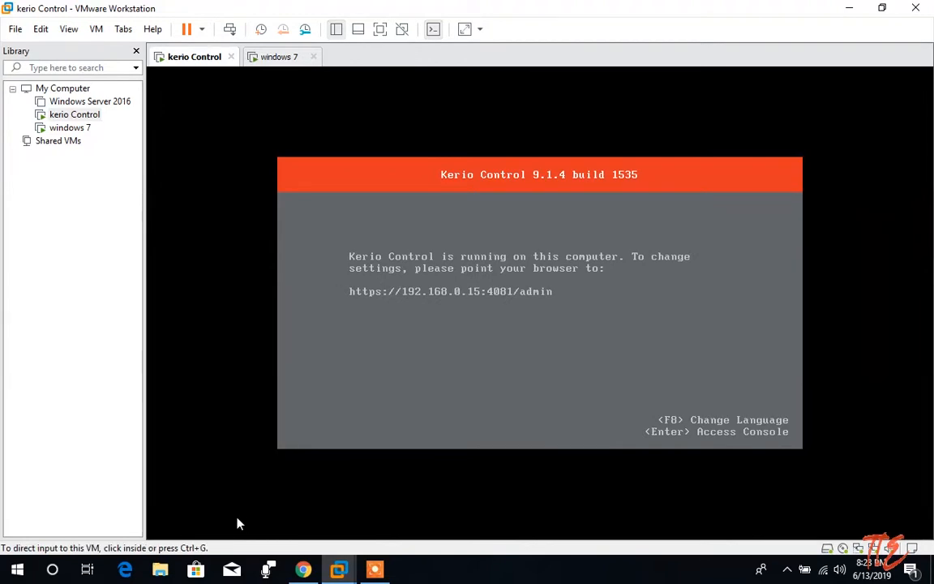
{"action": "left_click", "coordinate": [306, 571]}
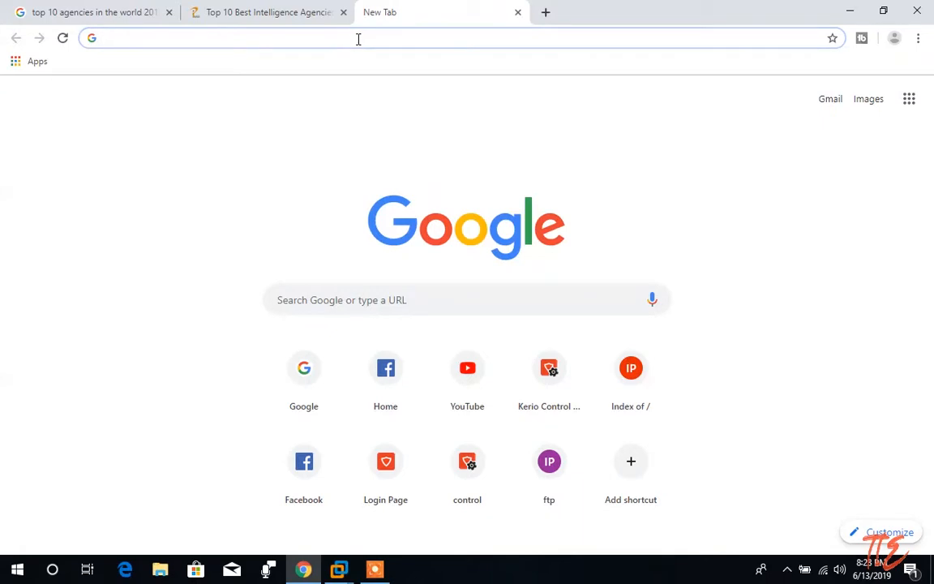
{"action": "left_click", "coordinate": [849, 11]}
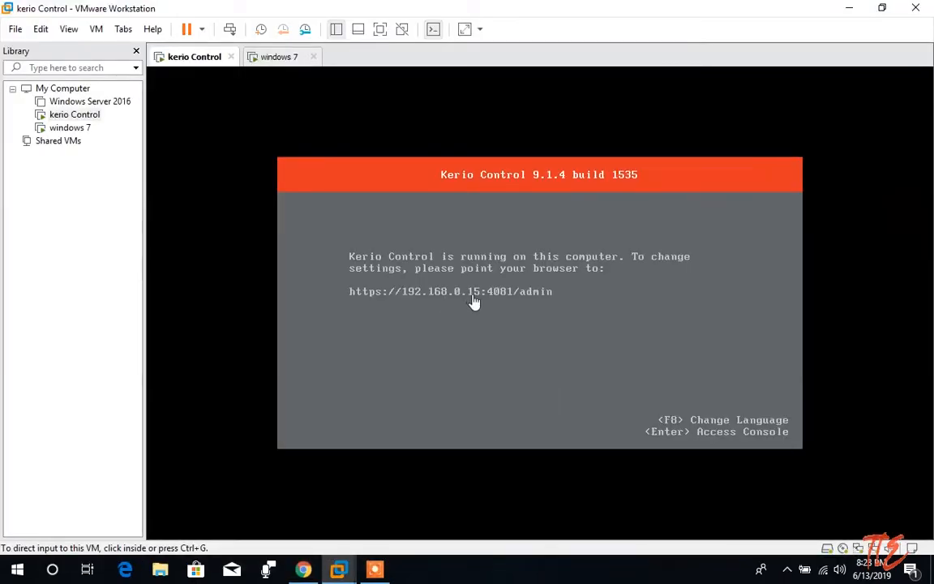
{"action": "key", "text": "alt+Tab"}
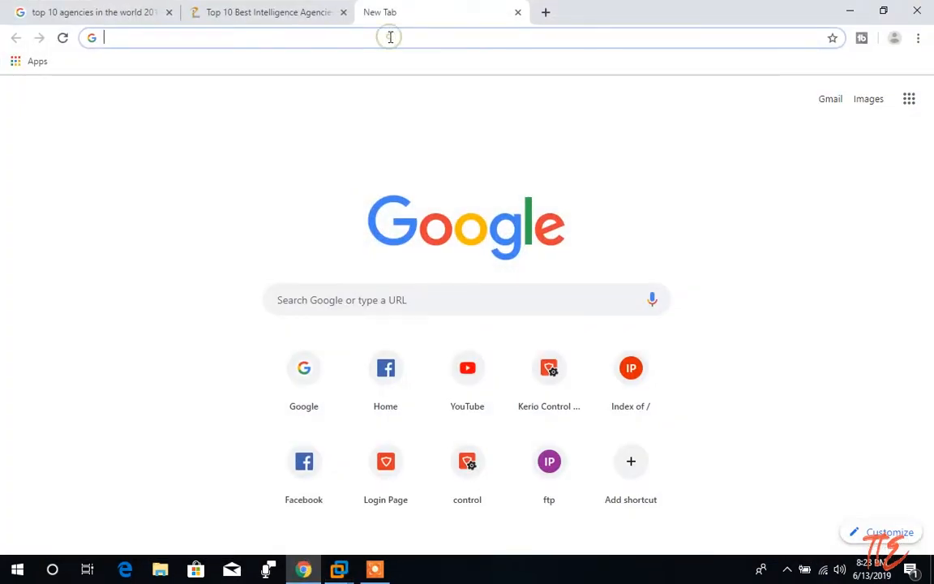
{"action": "type", "text": "htt"}
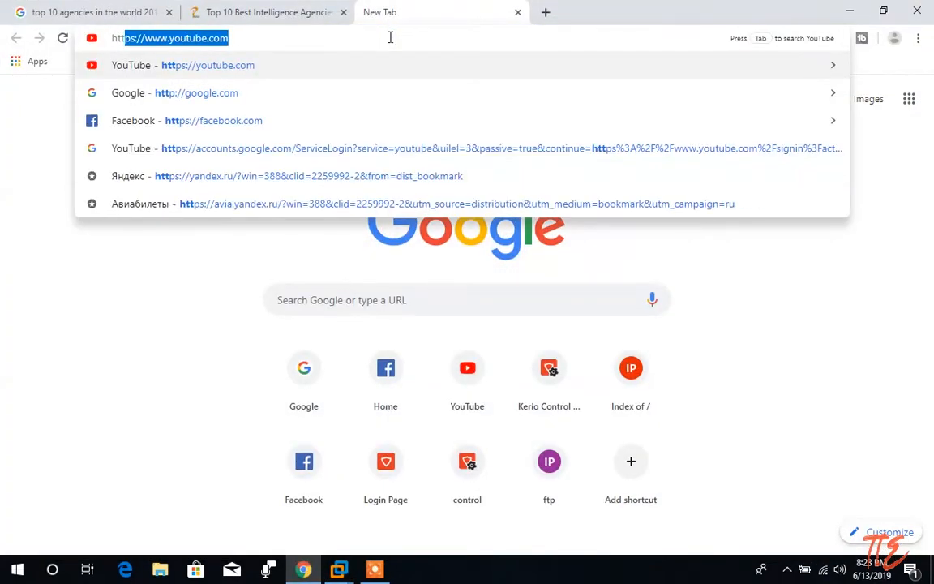
{"action": "type", "text": "ps://"}
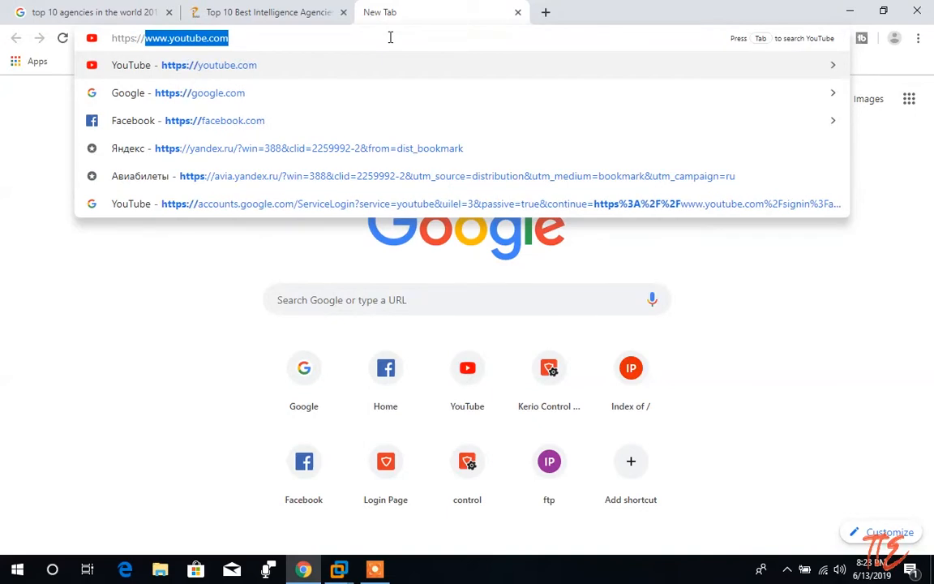
{"action": "type", "text": "192.16"}
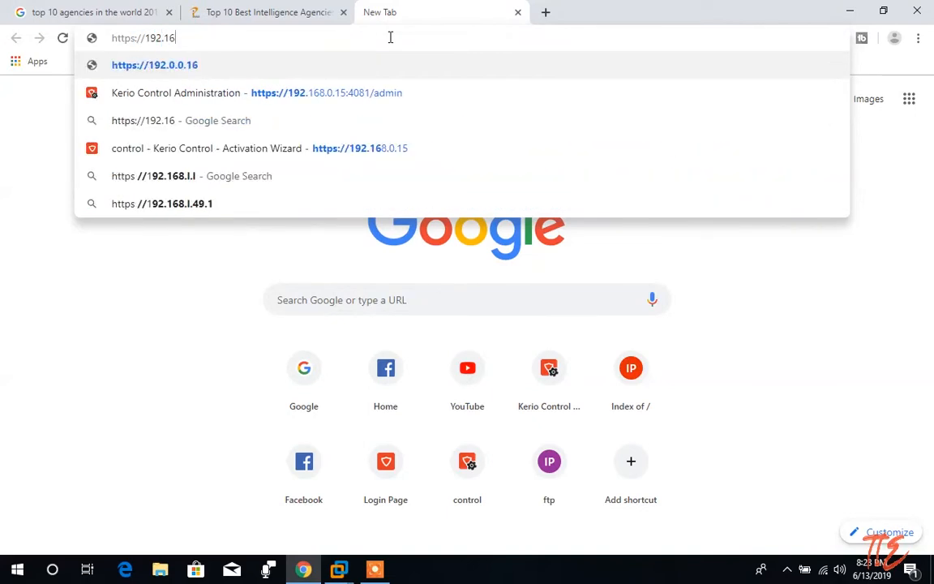
{"action": "type", "text": "8.0."}
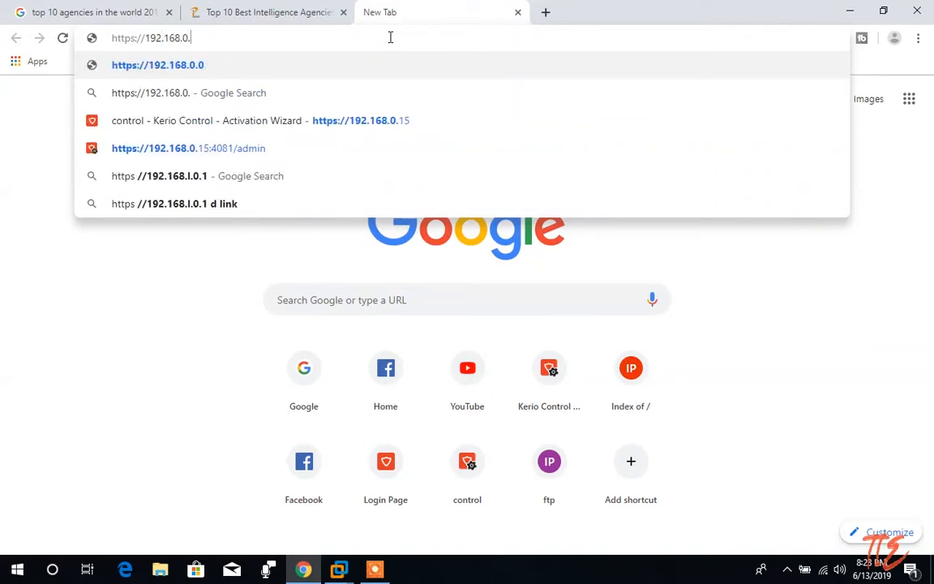
{"action": "type", "text": "15"}
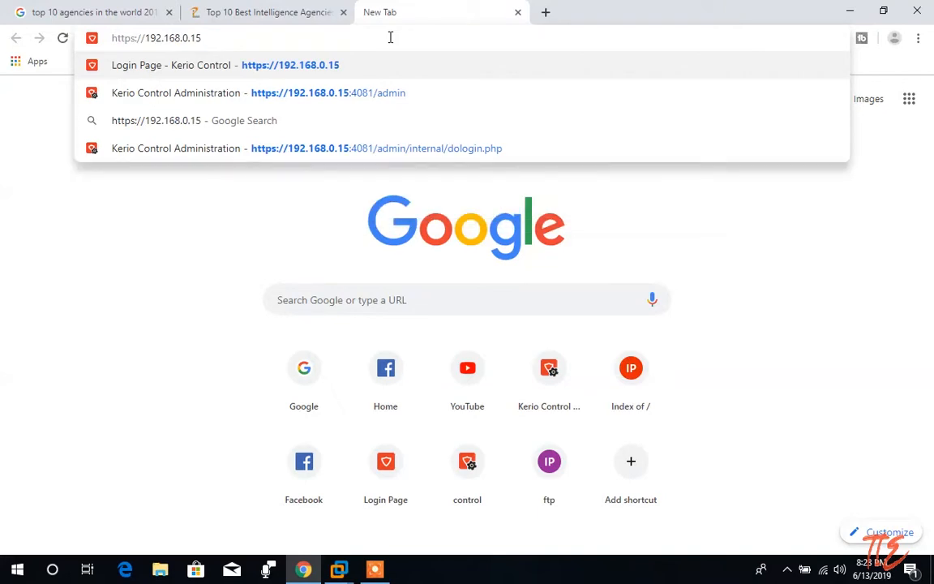
{"action": "key", "text": "Down"}
{"action": "key", "text": "Return"}
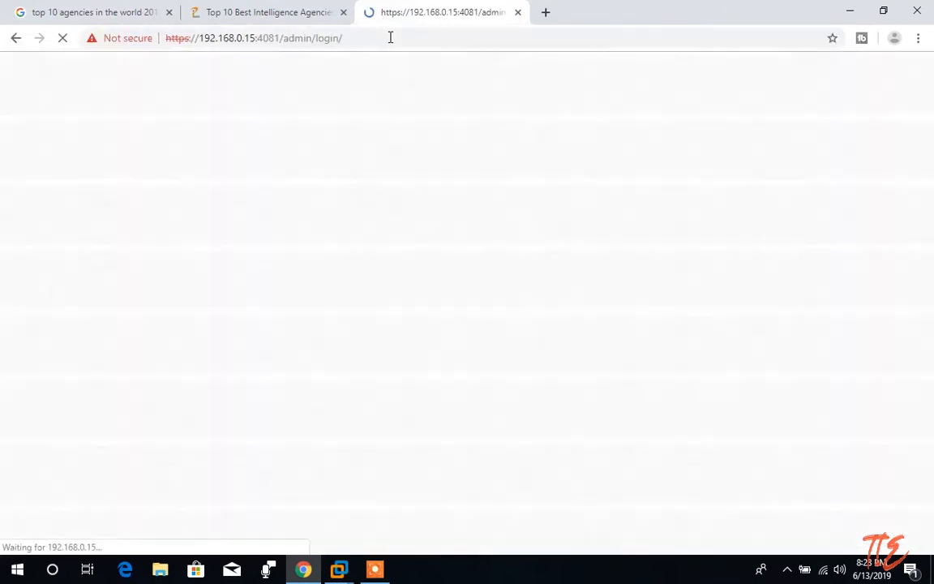
Log in as admin and dismiss the Configuration Assistant to reach the Dashboard.
{"action": "type", "text": "adm"}
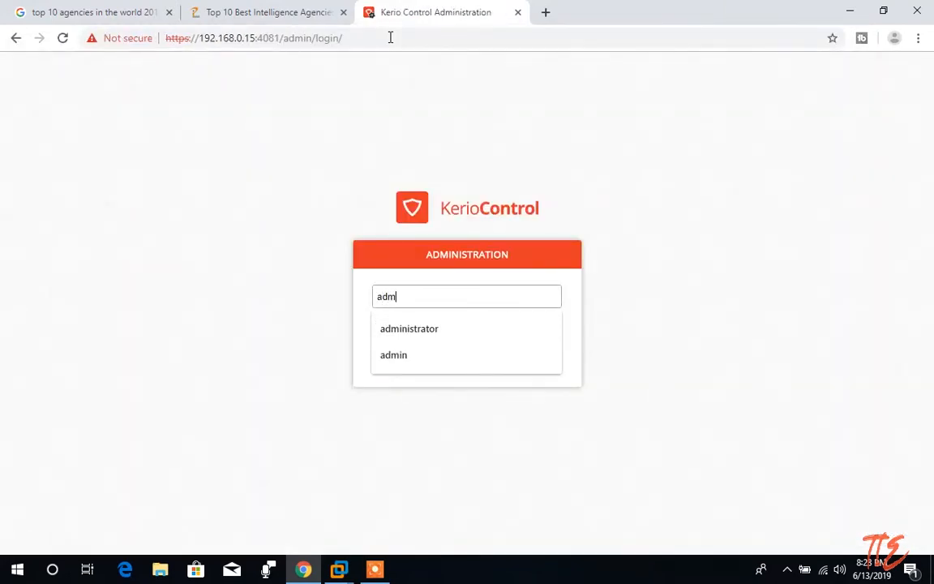
{"action": "type", "text": "in"}
{"action": "key", "text": "Tab"}
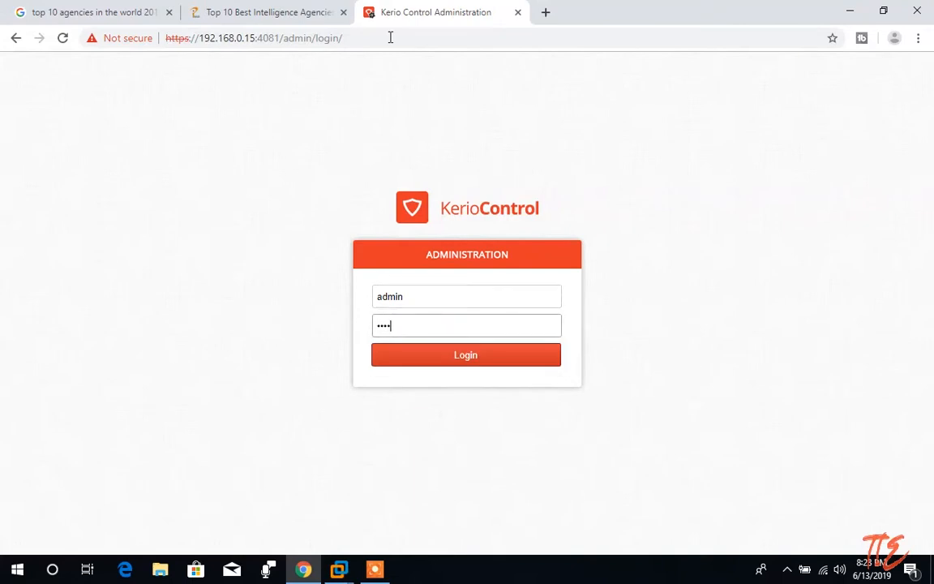
{"action": "key", "text": "Return"}
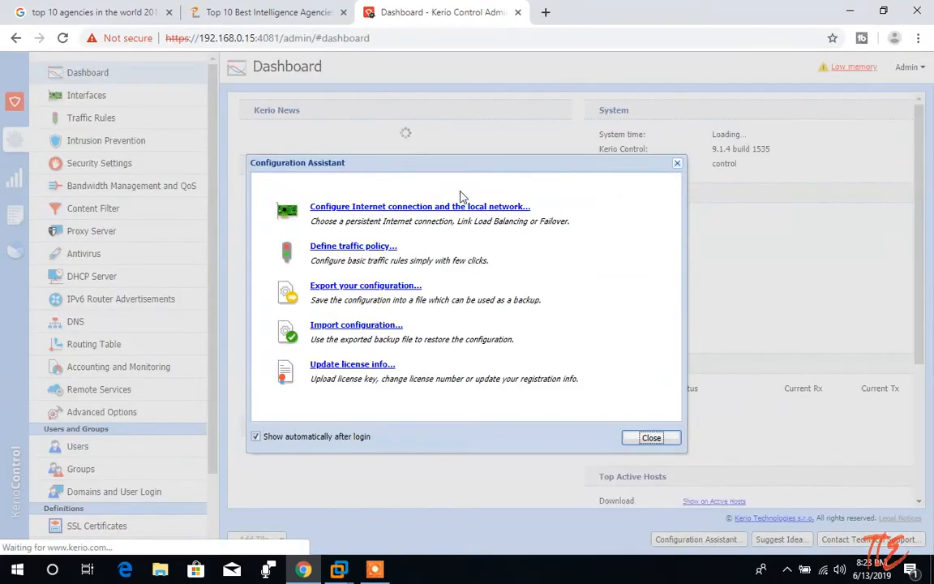
{"action": "left_click", "coordinate": [678, 165]}
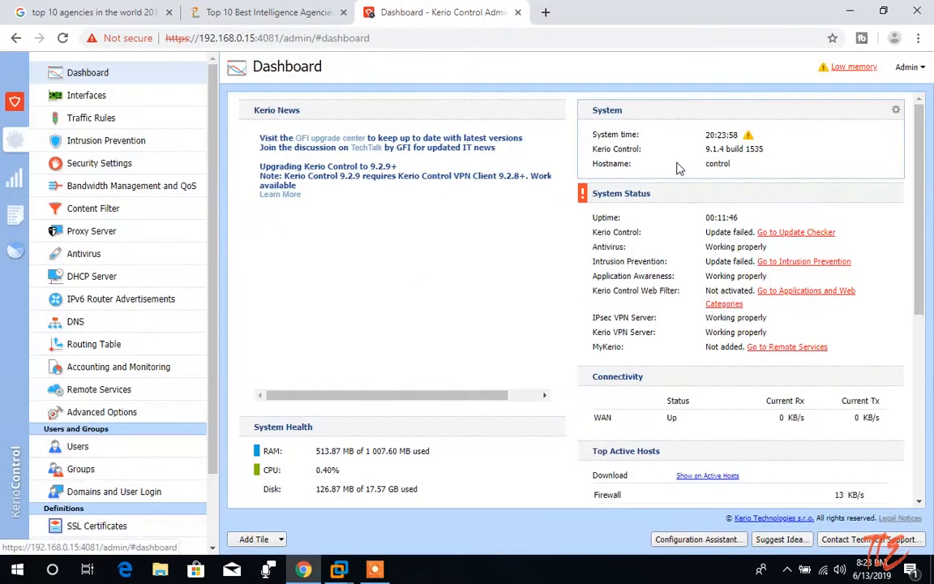
Review the LAN interface's properties, keeping its group as Trusted/Local Interfaces.
{"action": "left_click", "coordinate": [86, 95]}
{"action": "double_click", "coordinate": [365, 256]}
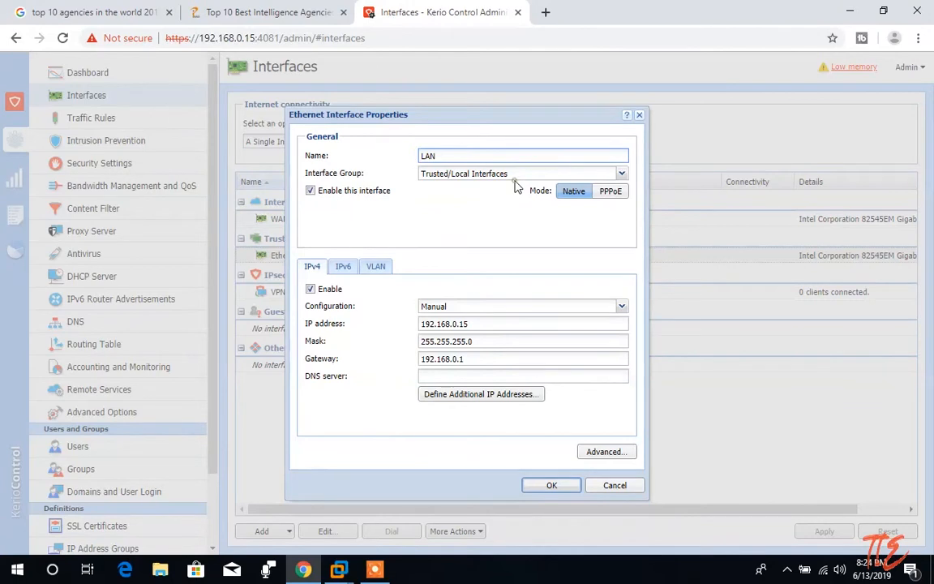
{"action": "left_click", "coordinate": [604, 173]}
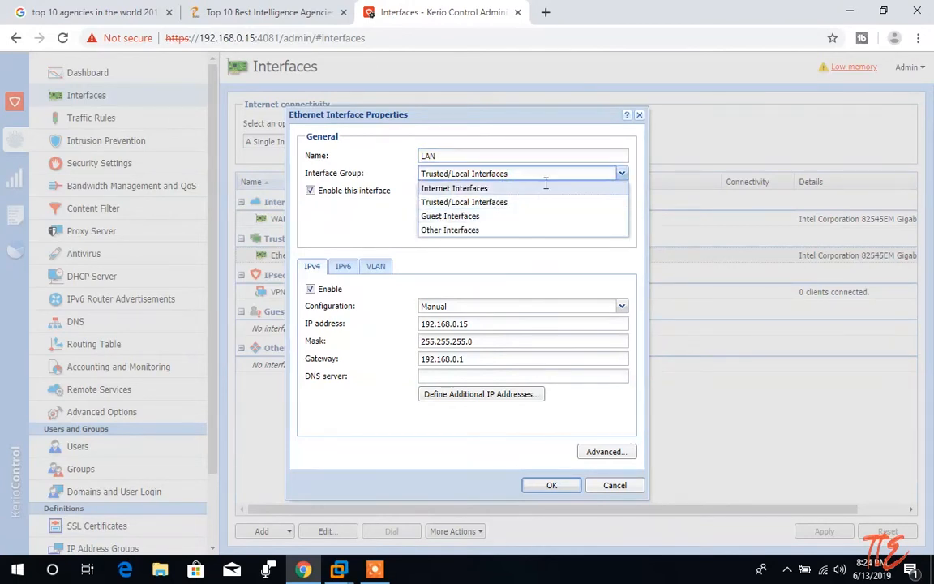
{"action": "left_click", "coordinate": [390, 220]}
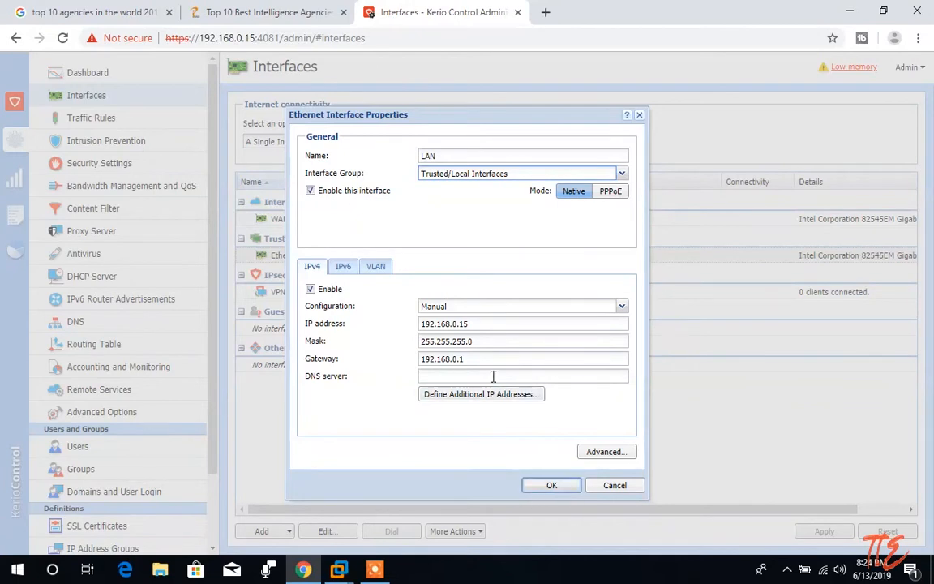
{"action": "left_click", "coordinate": [549, 485]}
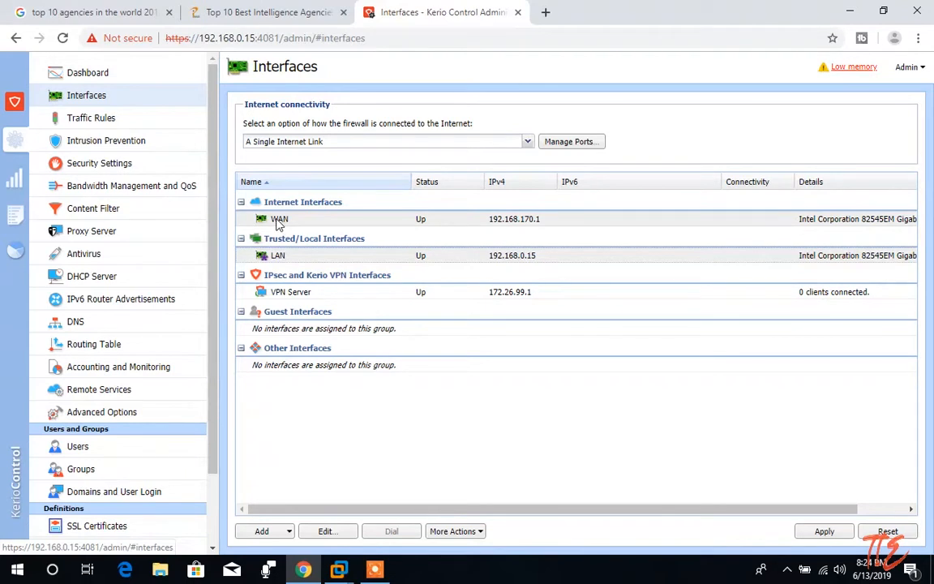
Drag LAN into the Internet Interfaces group and WAN into Trusted/Local Interfaces.
{"action": "left_click_drag", "start_coordinate": [276, 255], "coordinate": [288, 218]}
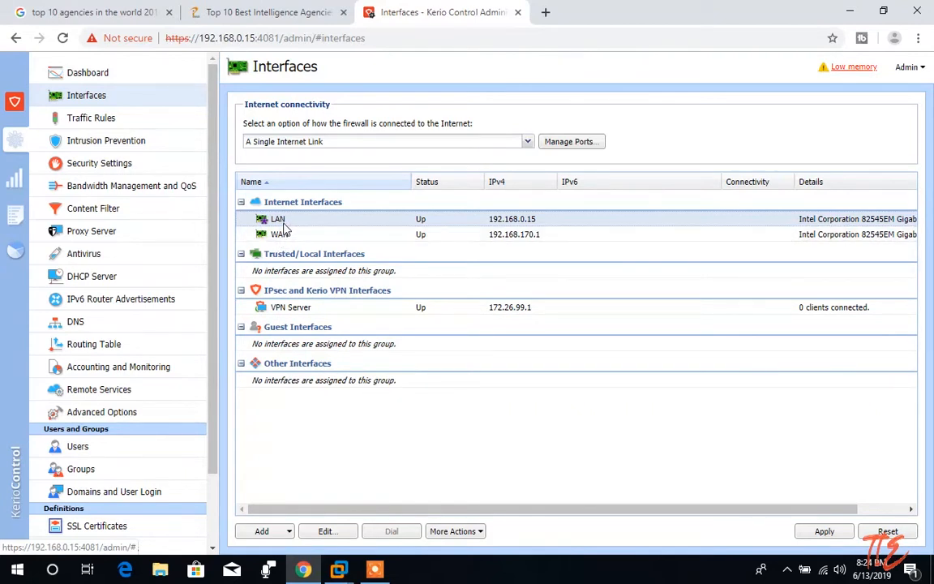
{"action": "right_click", "coordinate": [283, 229]}
{"action": "left_click_drag", "start_coordinate": [280, 234], "coordinate": [276, 272]}
Try renaming the internet interface to WAN, dismissing the duplicate-name error.
{"action": "right_click", "coordinate": [277, 223]}
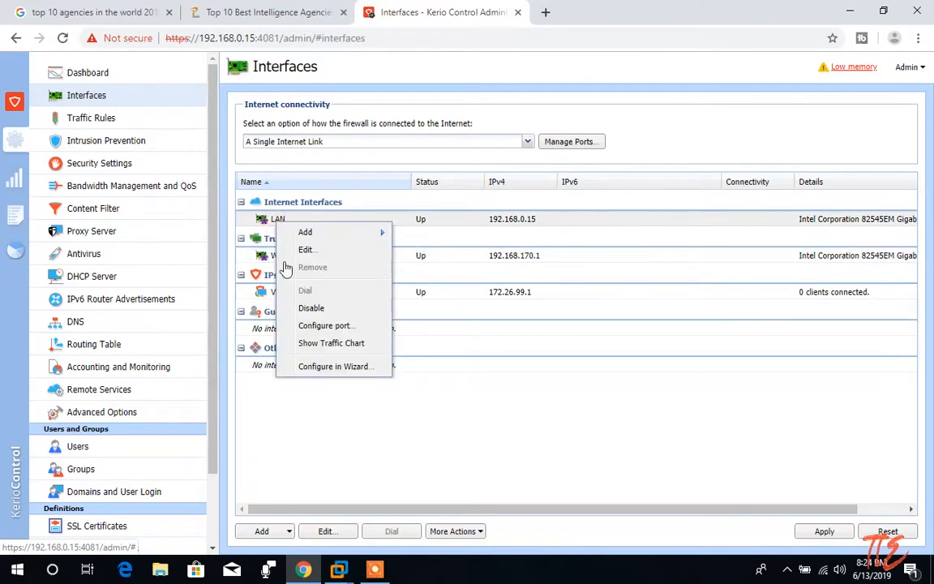
{"action": "left_click", "coordinate": [305, 249]}
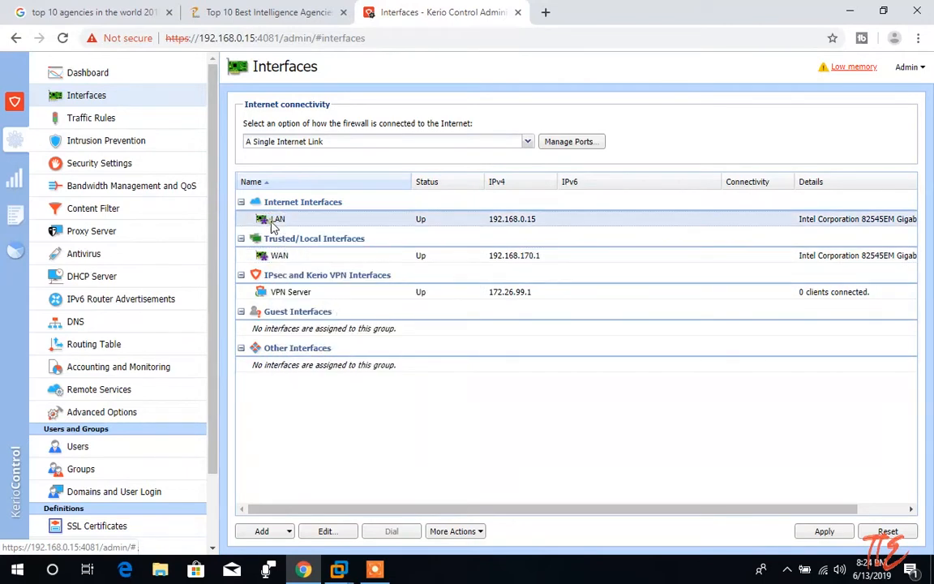
{"action": "type", "text": "WAN"}
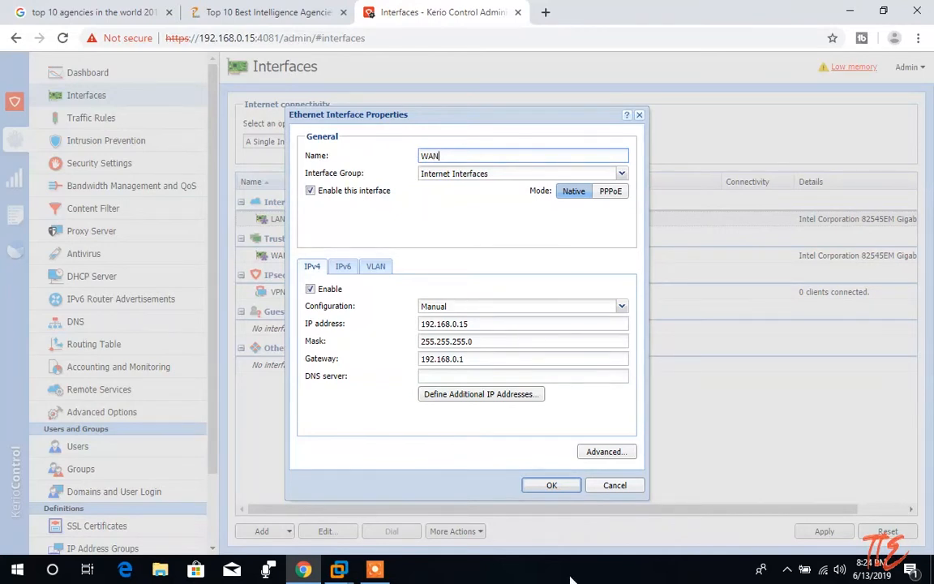
{"action": "left_click", "coordinate": [560, 484]}
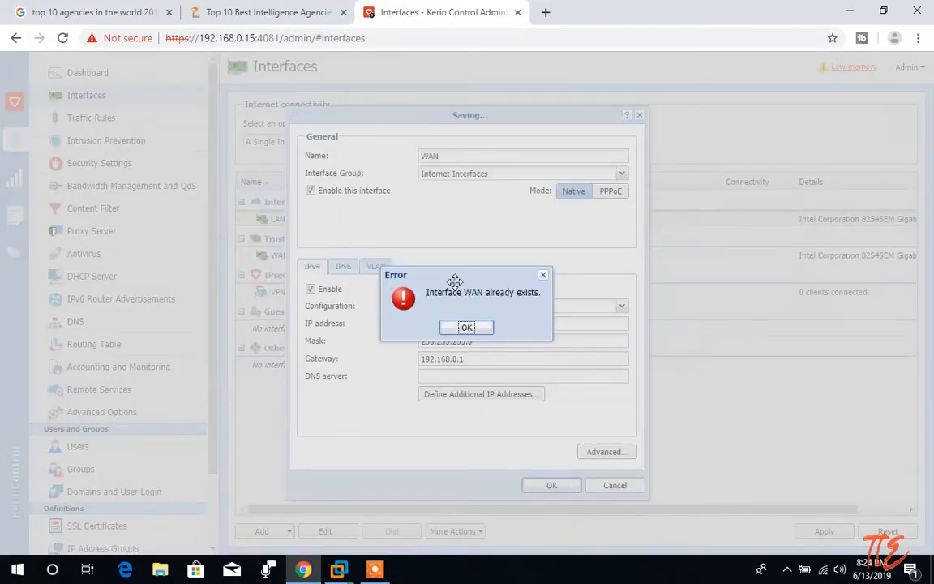
{"action": "left_click", "coordinate": [475, 328]}
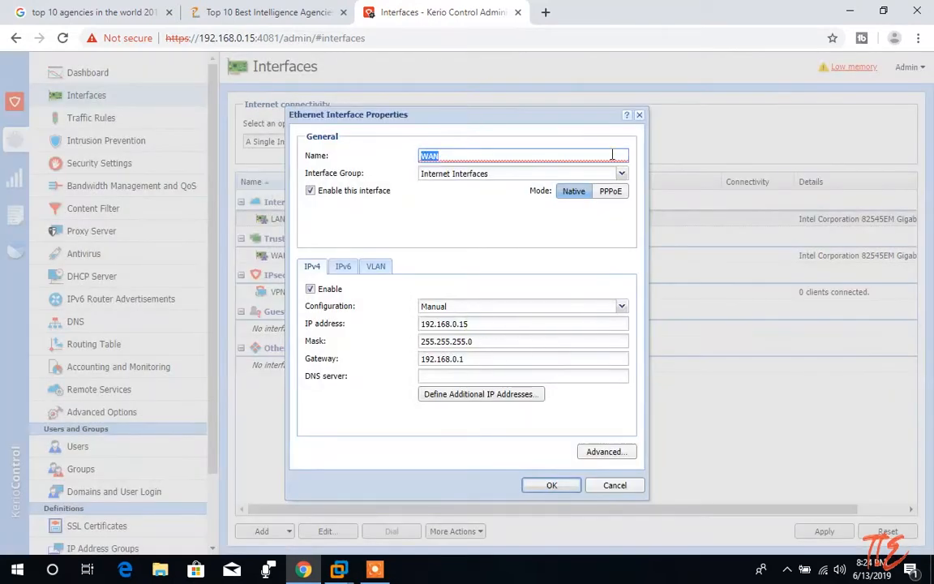
{"action": "left_click", "coordinate": [638, 115]}
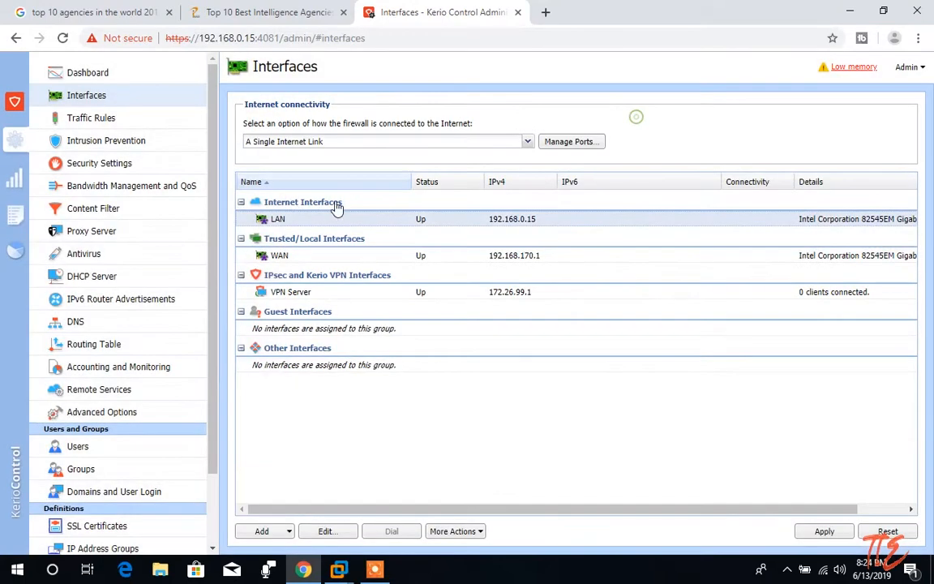
Rename the internet interface to LAN 2.
{"action": "right_click", "coordinate": [272, 219]}
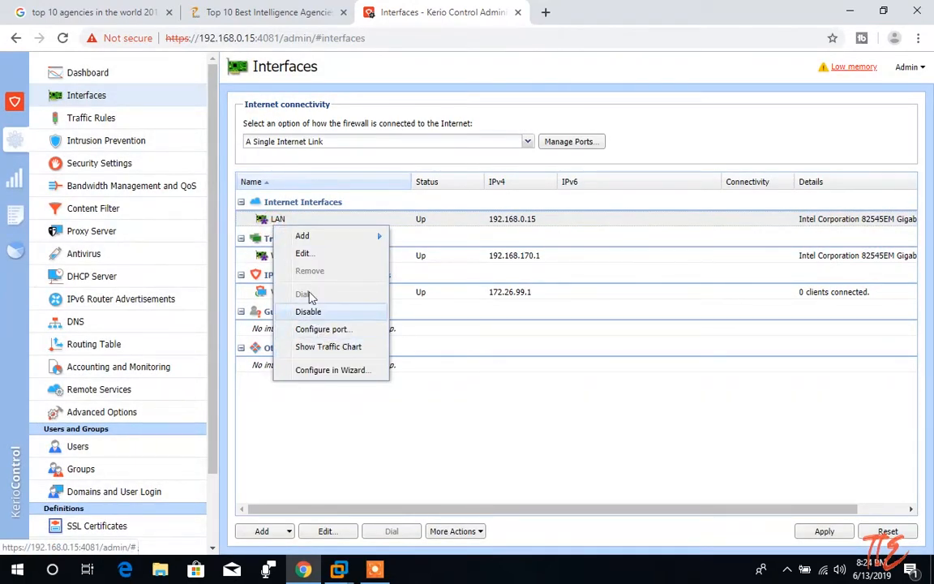
{"action": "left_click", "coordinate": [301, 253]}
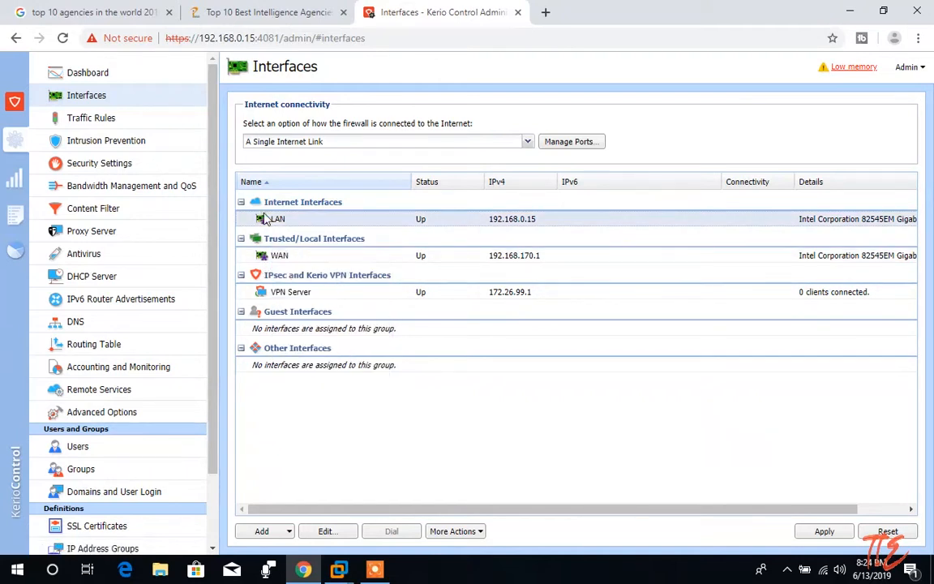
{"action": "left_click", "coordinate": [455, 155]}
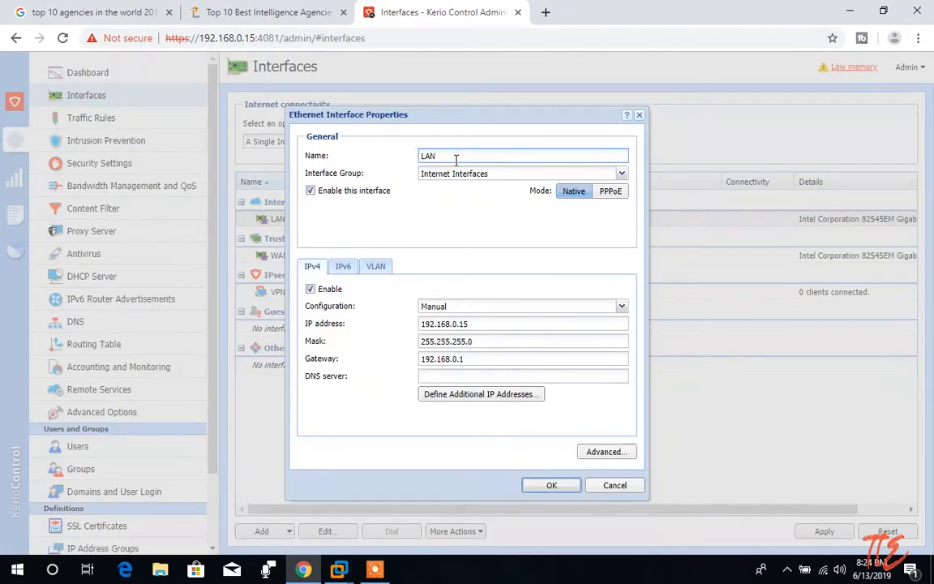
{"action": "type", "text": "2"}
{"action": "left_click", "coordinate": [551, 485]}
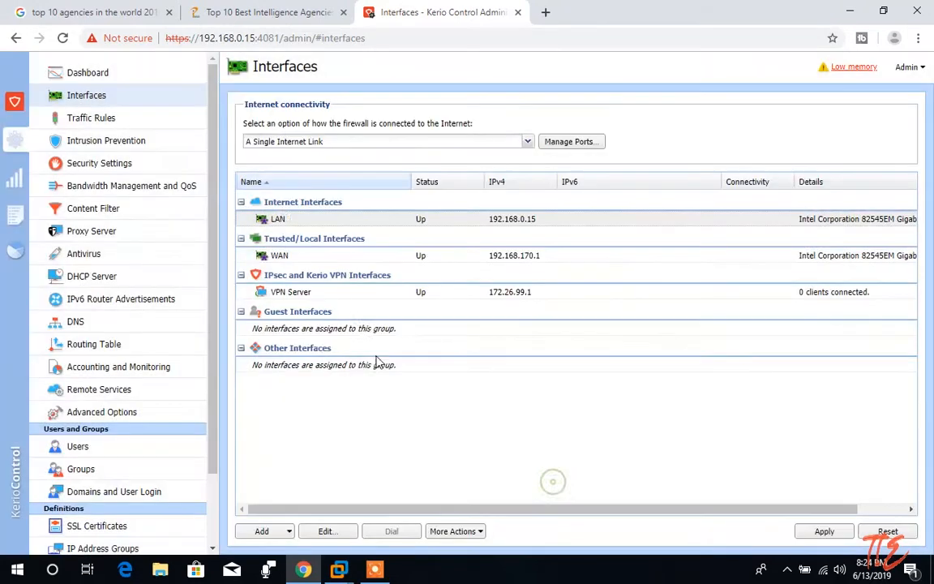
Rename the trusted interface from WAN to LAN.
{"action": "double_click", "coordinate": [280, 258]}
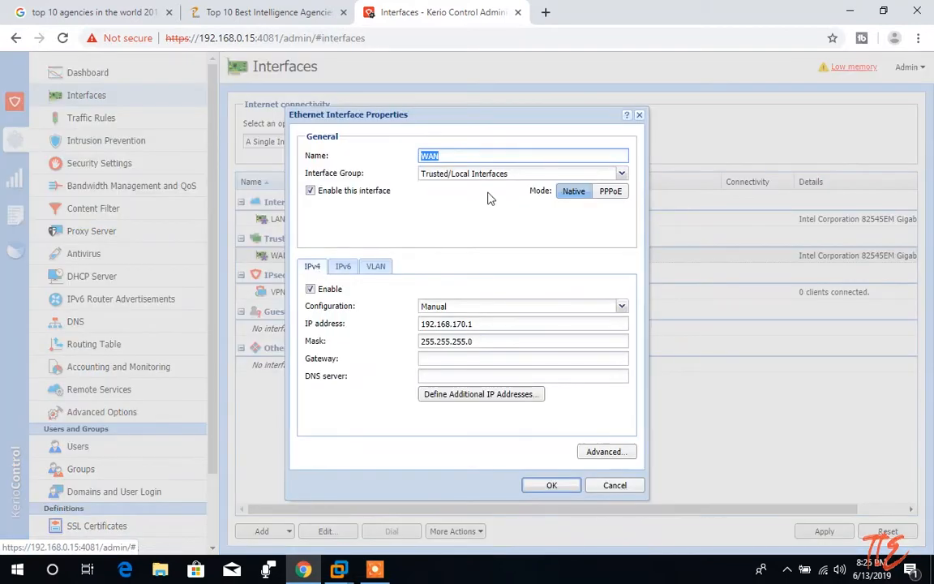
{"action": "key", "text": "BackSpace"}
{"action": "type", "text": "LAN"}
{"action": "left_click", "coordinate": [550, 485]}
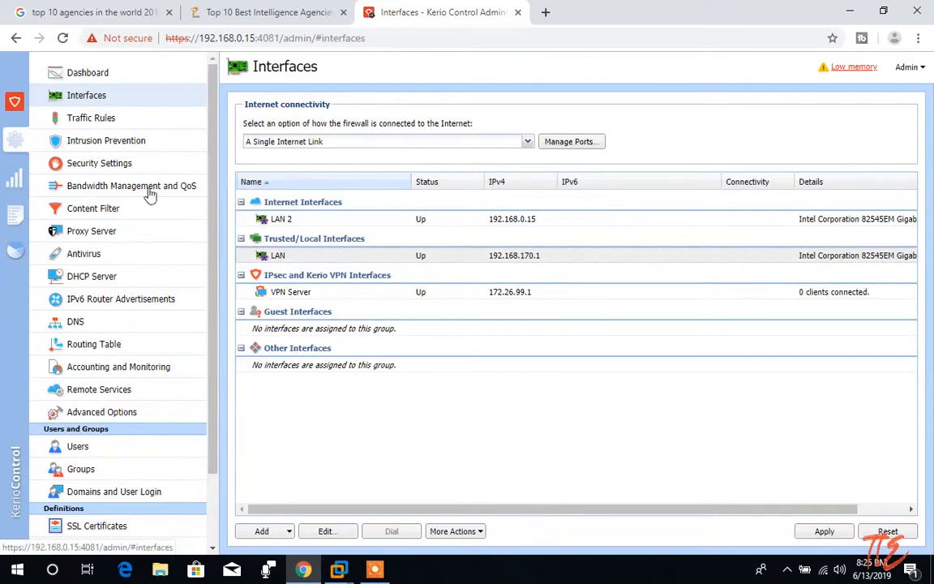
Rename the LAN 2 interface to WAN.
{"action": "right_click", "coordinate": [270, 221]}
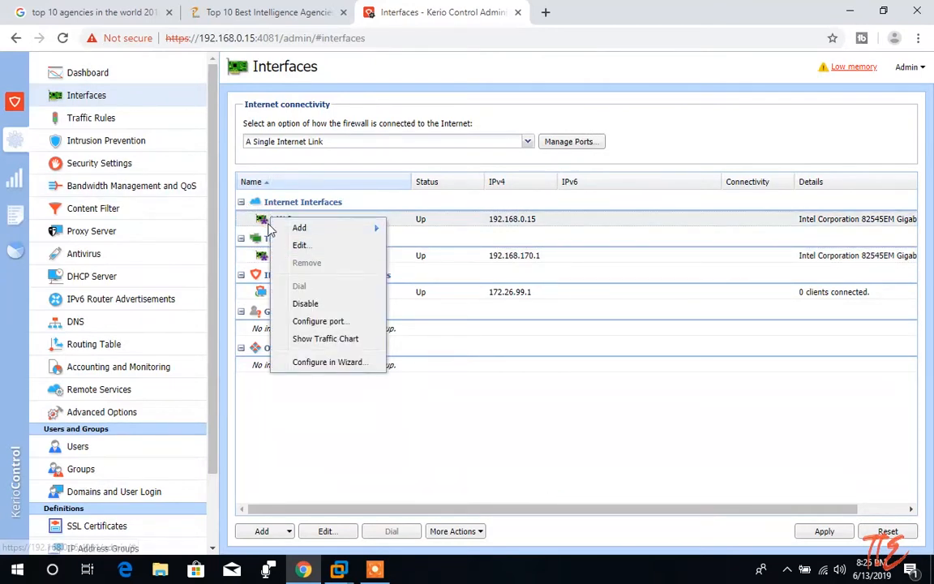
{"action": "left_click", "coordinate": [264, 222]}
{"action": "double_click", "coordinate": [351, 222]}
{"action": "key", "text": "BackSpace"}
{"action": "type", "text": "WAN"}
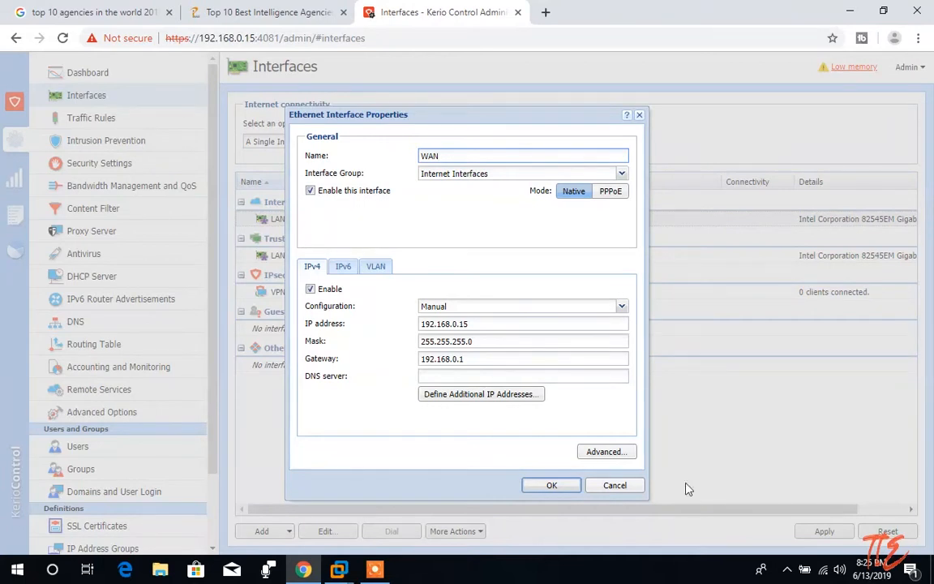
{"action": "left_click", "coordinate": [550, 484]}
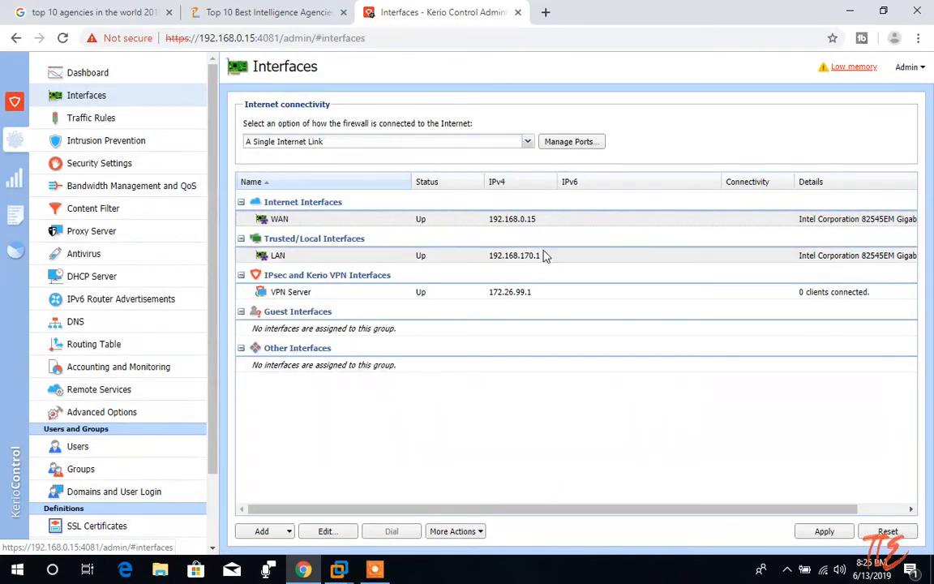
Apply the interface changes and select WAN in the Interfaces list.
{"action": "left_click", "coordinate": [824, 529]}
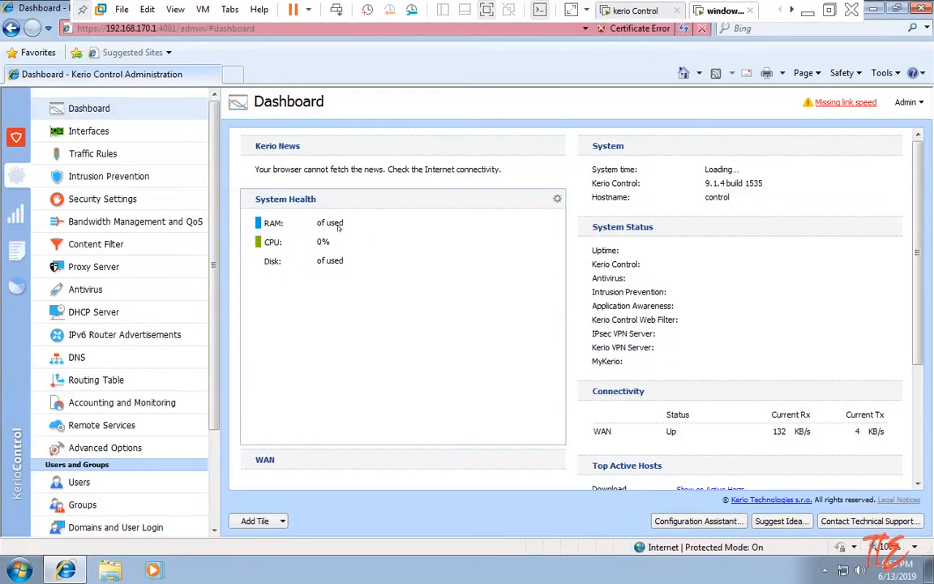
{"action": "left_click", "coordinate": [91, 132]}
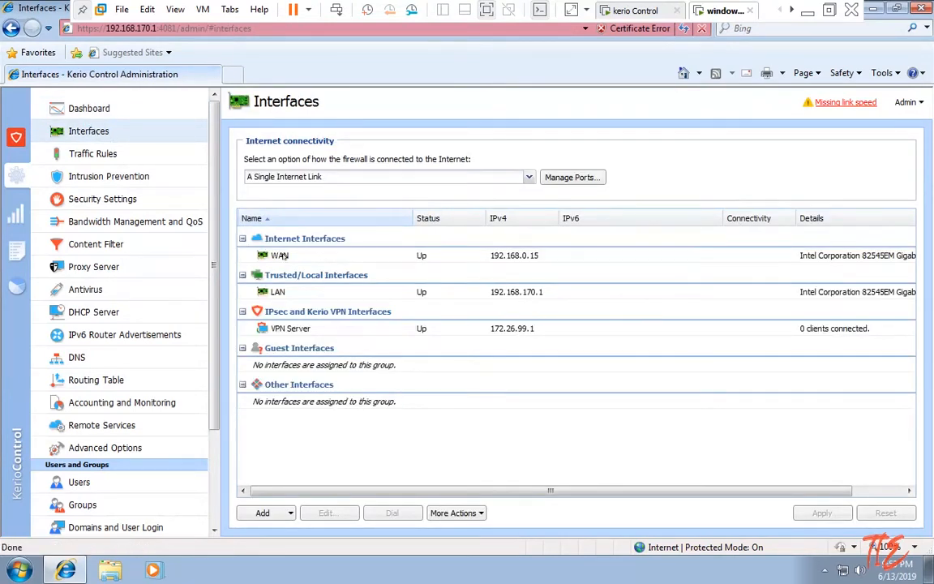
{"action": "left_click", "coordinate": [285, 256]}
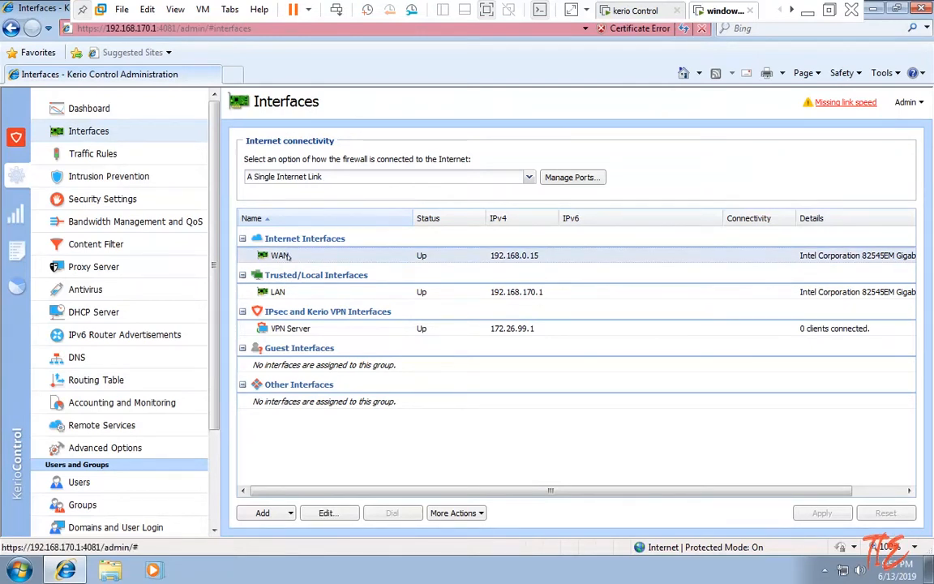
Switch WAN's IPv4 configuration to Automatic and back to Manual (192.168.0.15, gateway 192.168.0.1), then save.
{"action": "double_click", "coordinate": [285, 257]}
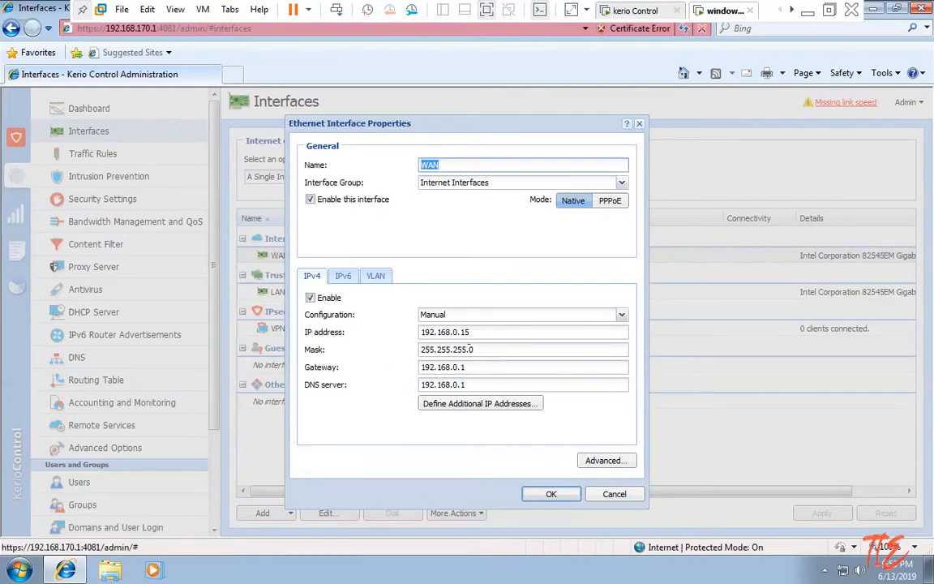
{"action": "left_click", "coordinate": [531, 313]}
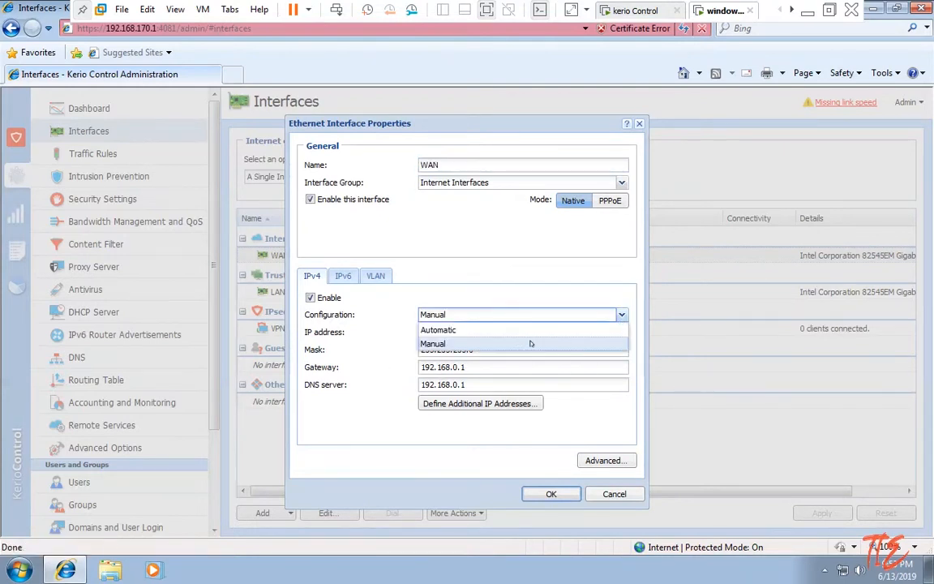
{"action": "left_click", "coordinate": [489, 343]}
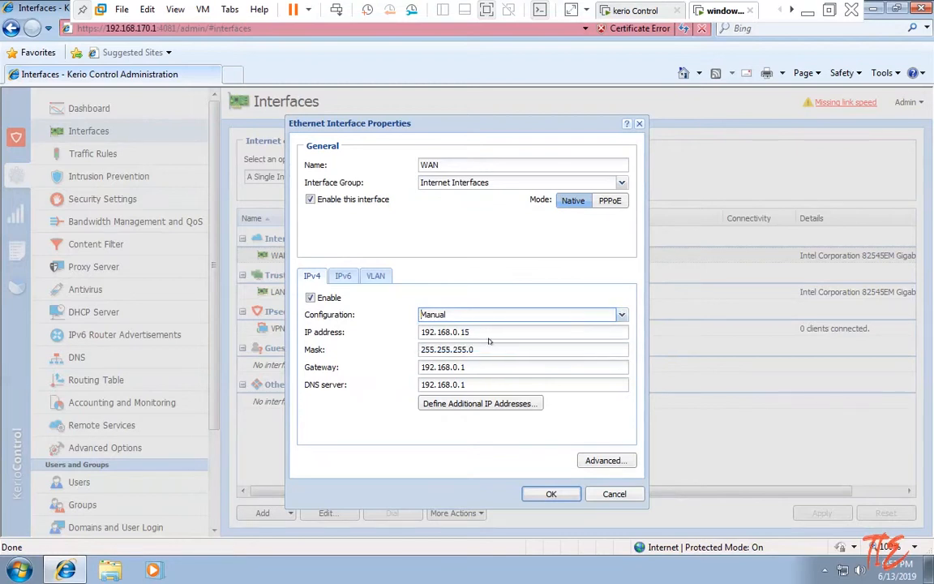
{"action": "left_click", "coordinate": [621, 314]}
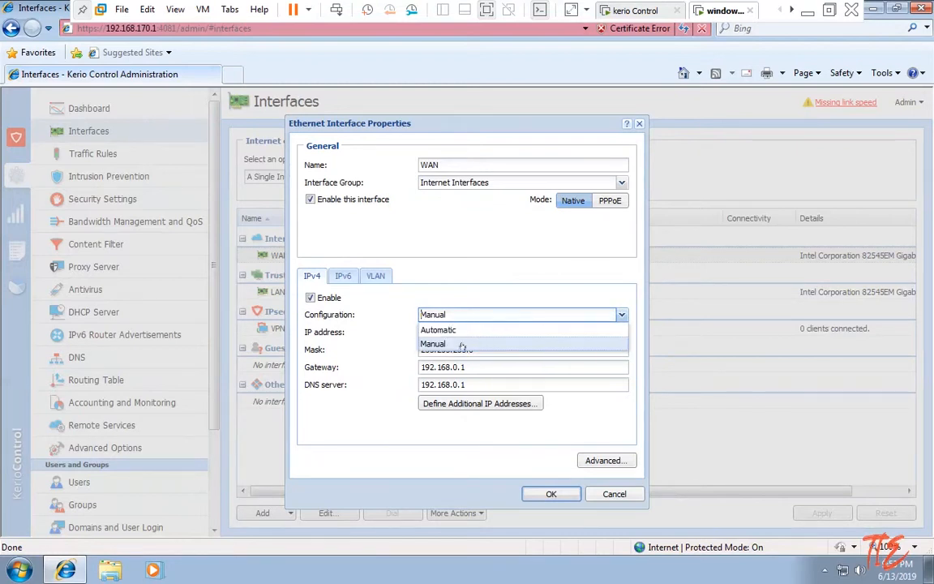
{"action": "left_click", "coordinate": [620, 324]}
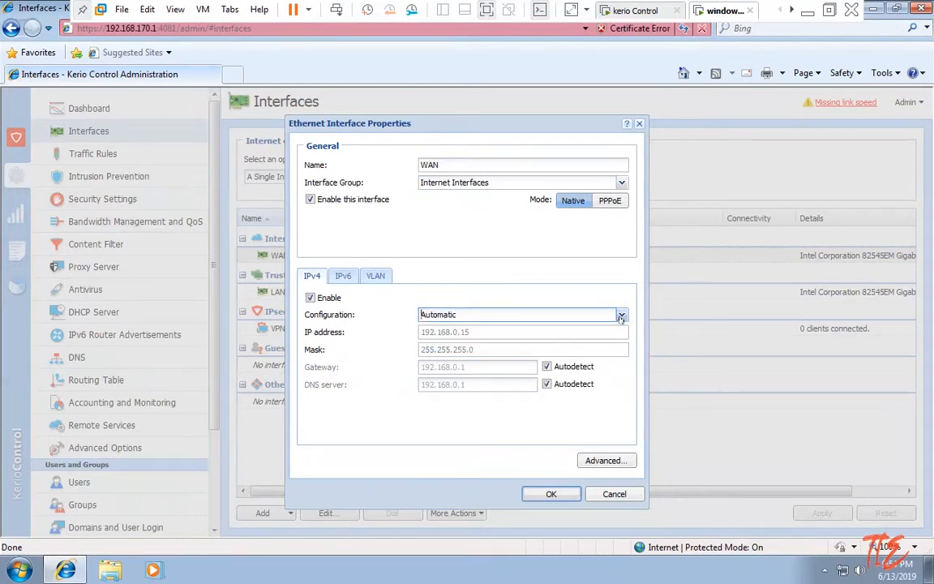
{"action": "left_click", "coordinate": [621, 316]}
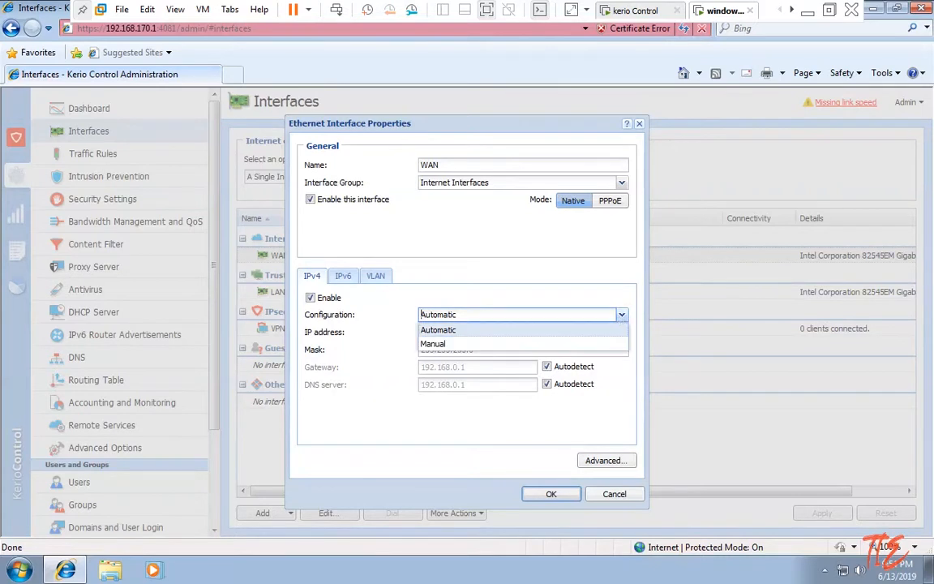
{"action": "left_click", "coordinate": [536, 345]}
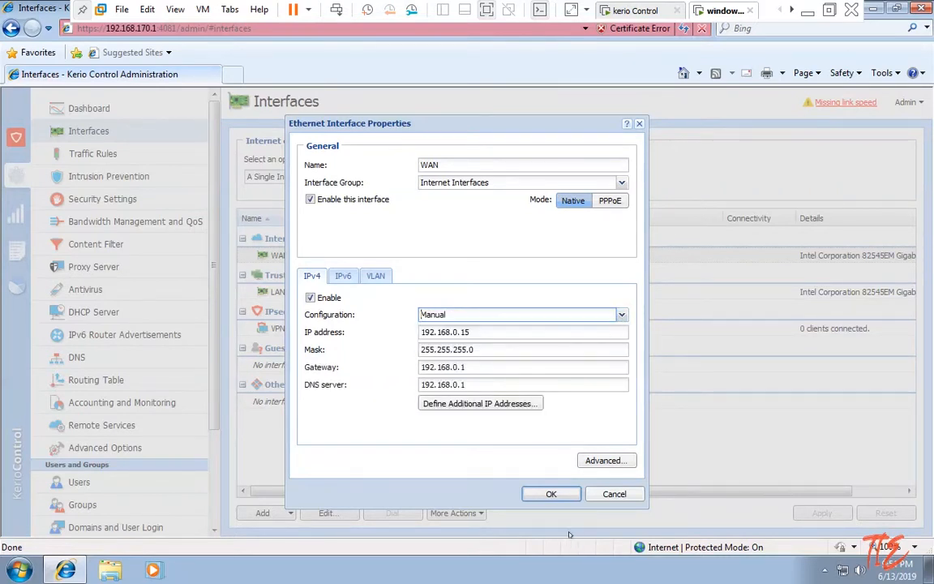
{"action": "left_click", "coordinate": [551, 494]}
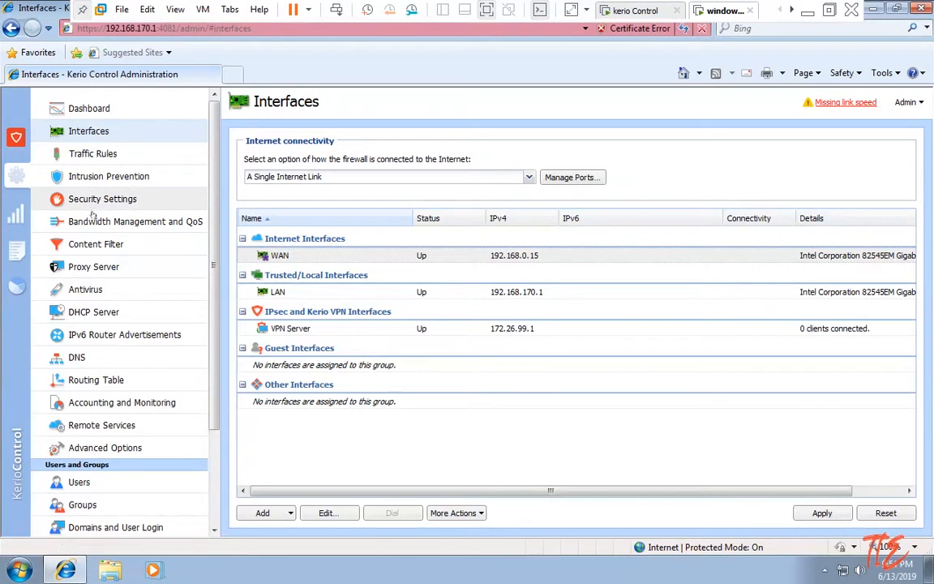
Open DHCP Server, answering the save prompt, showing the LAN scope 192.168.170.11–192.168.170.254.
{"action": "left_click", "coordinate": [96, 313]}
{"action": "left_click", "coordinate": [458, 335]}
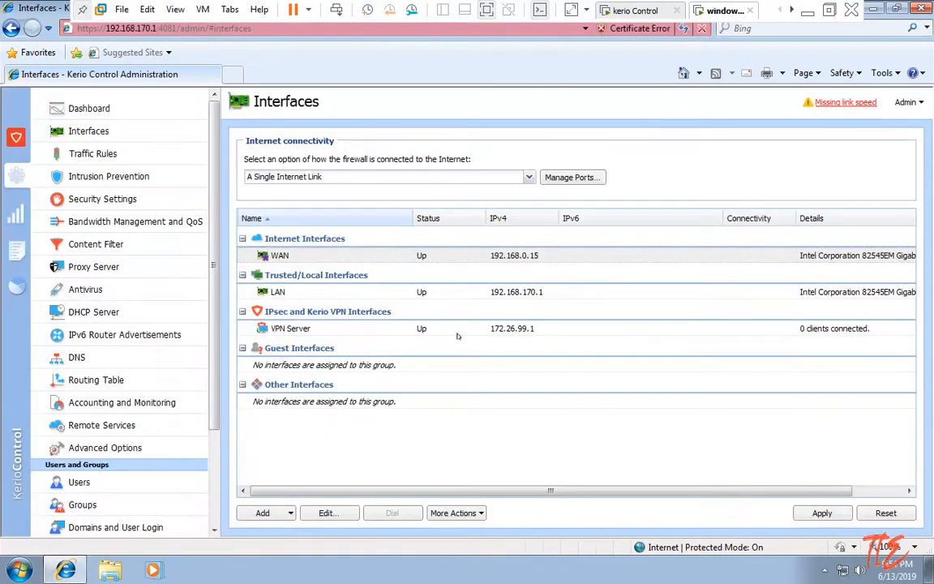
{"action": "left_click", "coordinate": [93, 313]}
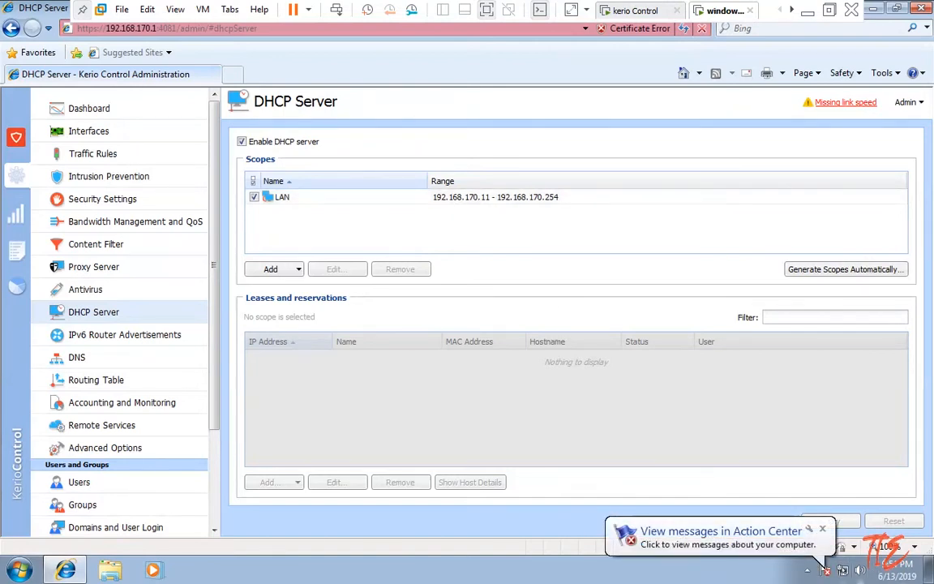
{"action": "right_click", "coordinate": [843, 570]}
Confirm in Local Area Connection 2 details that DHCP assigned 192.168.170.12, then close them.
{"action": "left_click", "coordinate": [836, 558]}
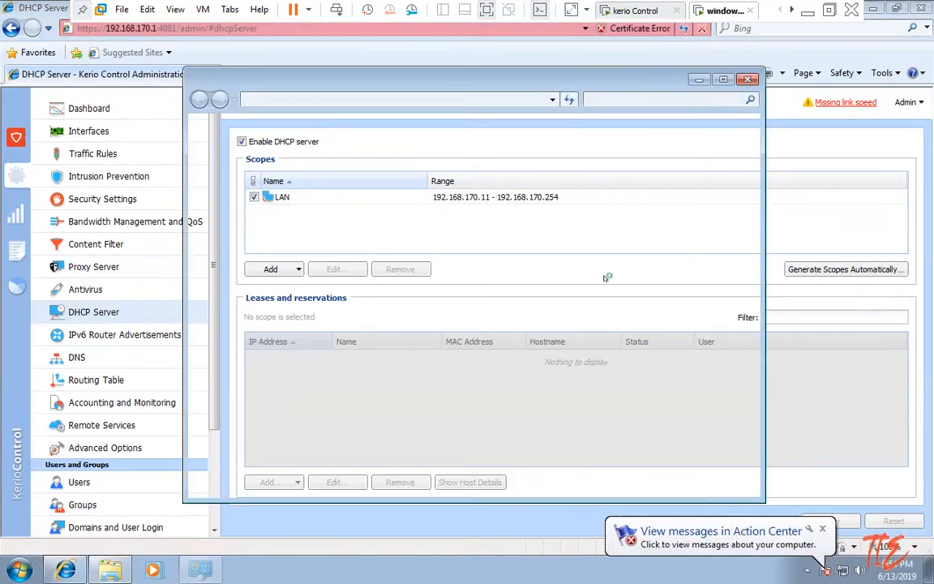
{"action": "left_click", "coordinate": [662, 246]}
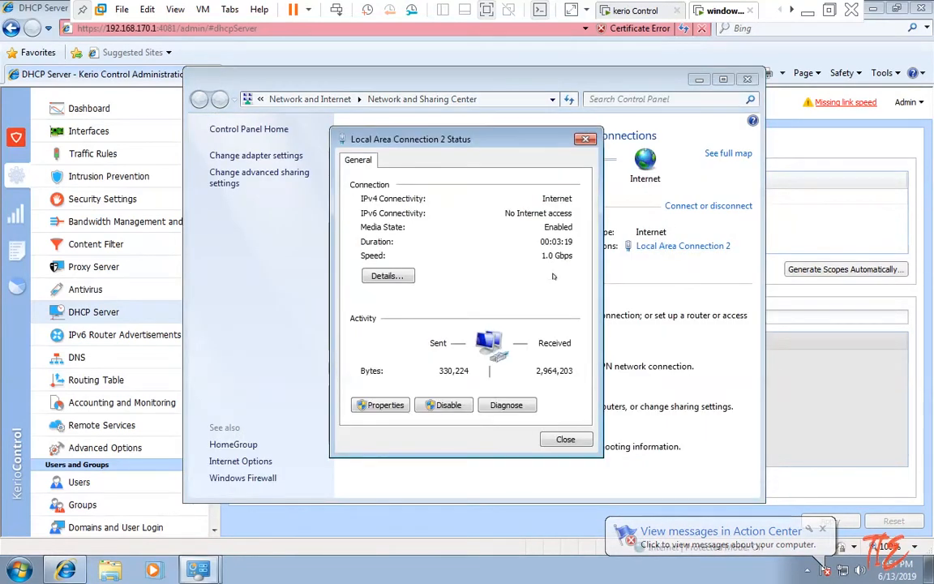
{"action": "left_click", "coordinate": [384, 275]}
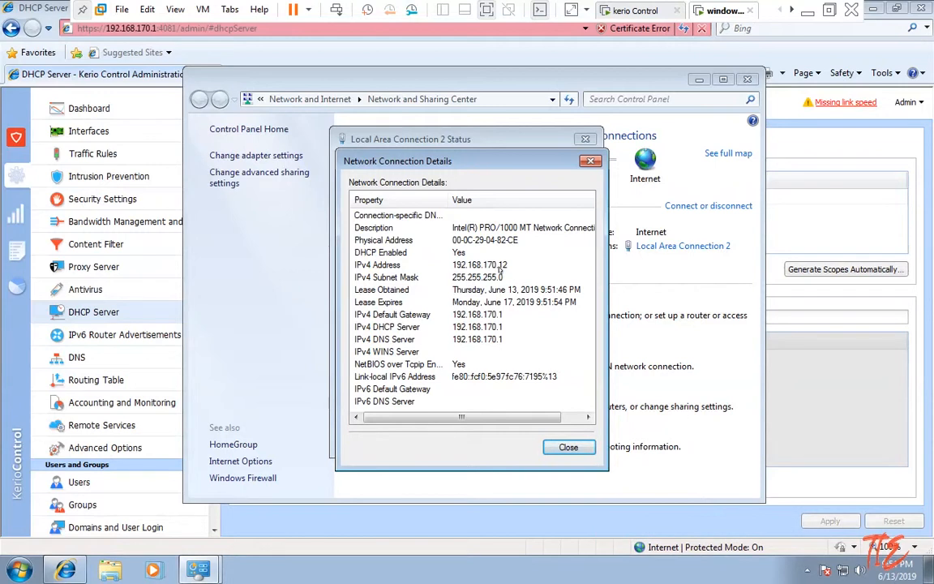
{"action": "left_click", "coordinate": [591, 161]}
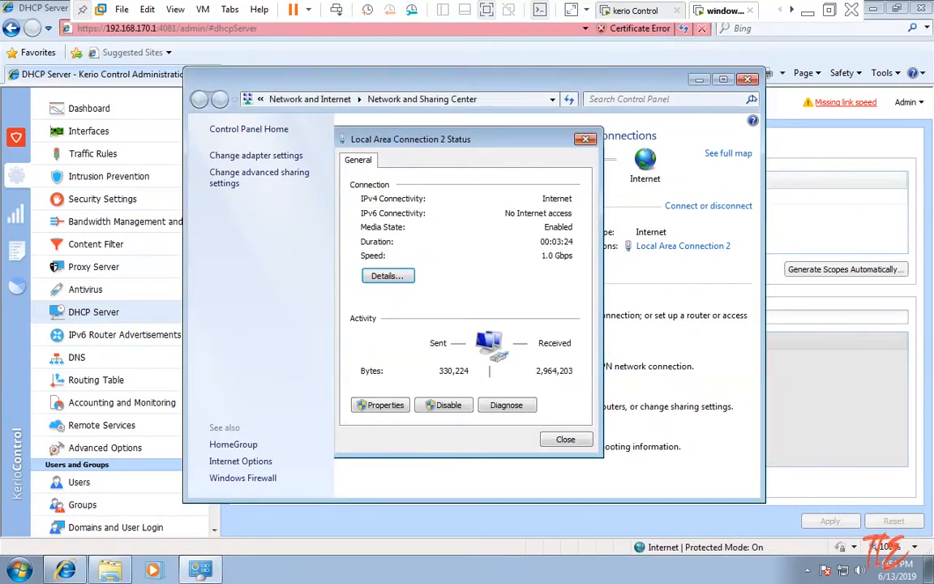
{"action": "left_click", "coordinate": [585, 139]}
Return to Kerio Control's Users list and start a new user.
{"action": "left_click", "coordinate": [435, 65]}
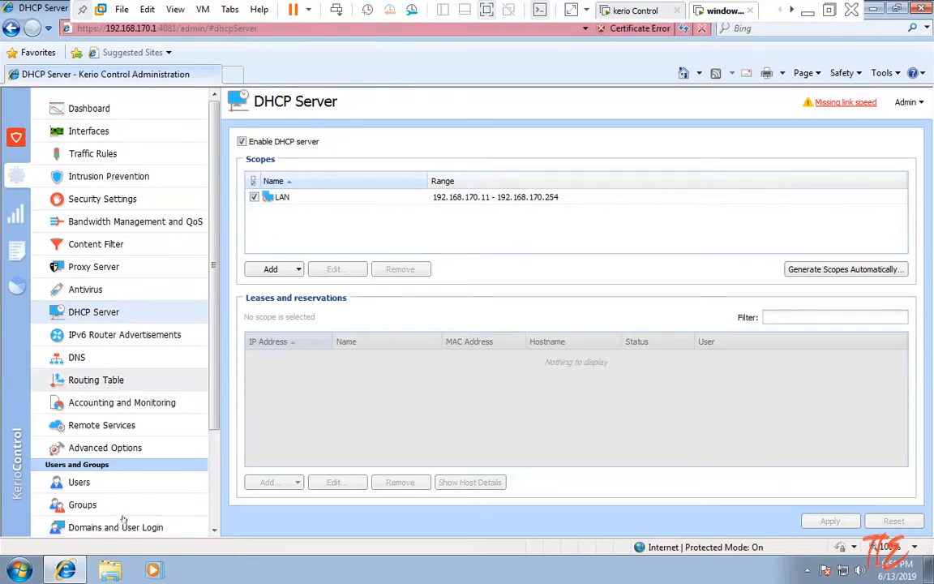
{"action": "left_click", "coordinate": [113, 482]}
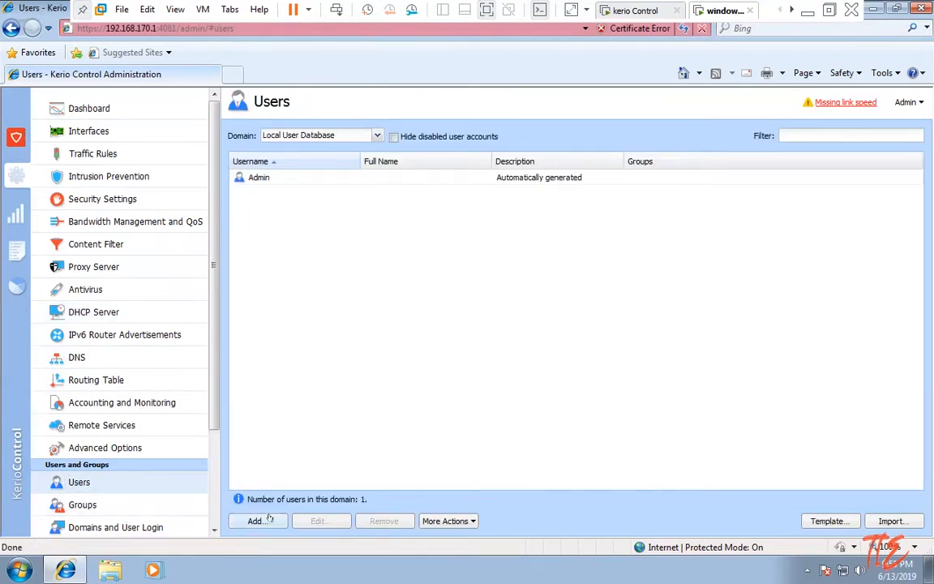
{"action": "left_click", "coordinate": [261, 522]}
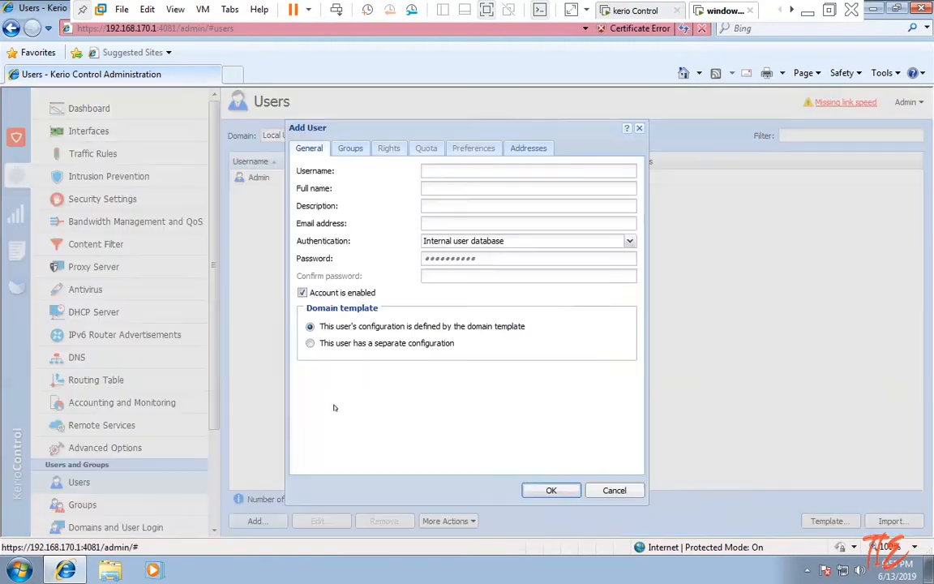
Enter user1 as the username, then enter and confirm the account password.
{"action": "type", "text": "user1"}
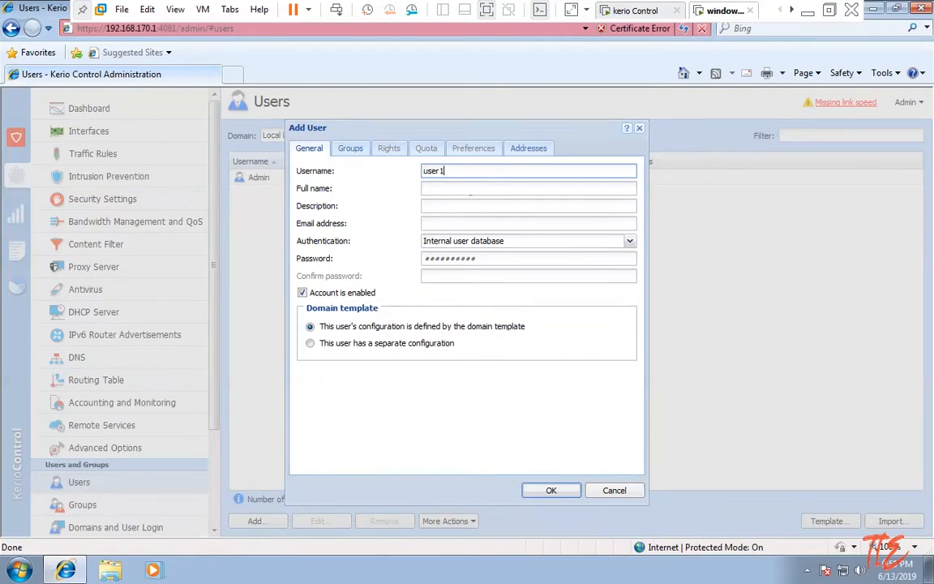
{"action": "left_click", "coordinate": [458, 259]}
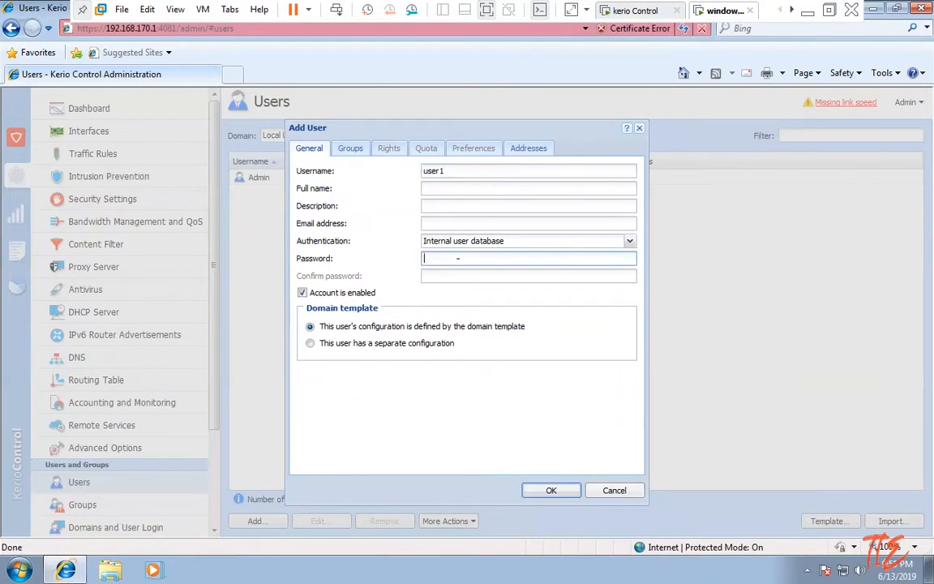
{"action": "type", "text": "passwor"}
{"action": "key", "text": "Tab"}
{"action": "type", "text": "passwor"}
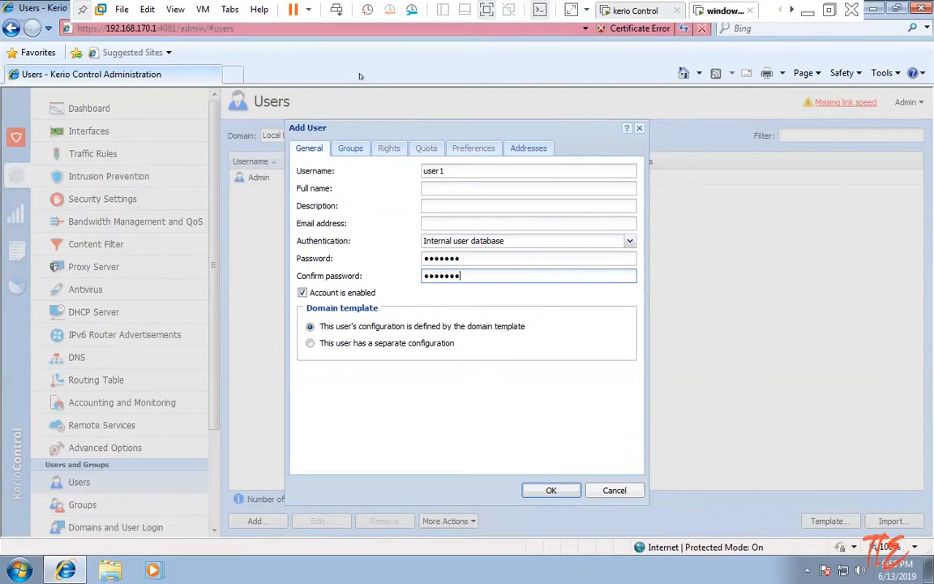
Leave user1 with no group, save it, and inspect the Domain list.
{"action": "left_click", "coordinate": [349, 152]}
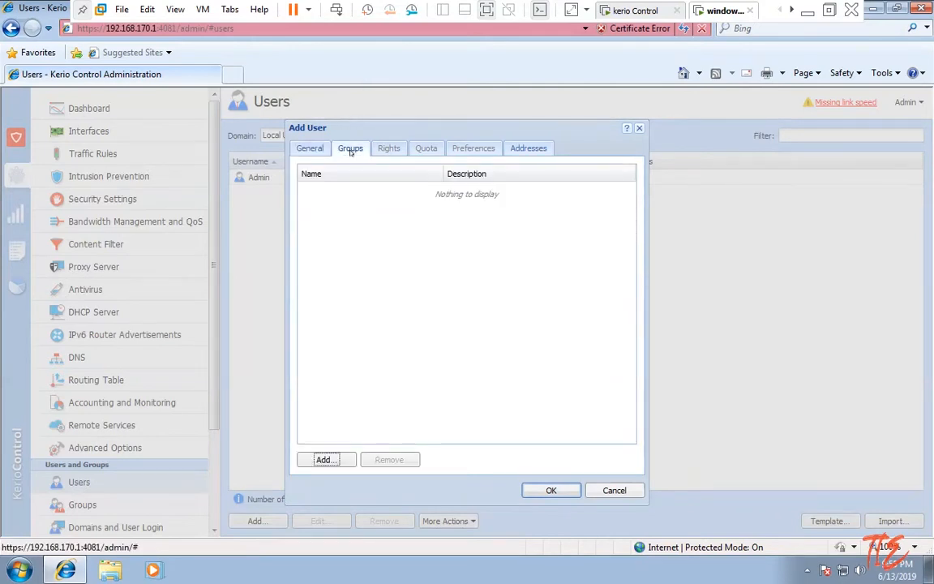
{"action": "left_click", "coordinate": [315, 150]}
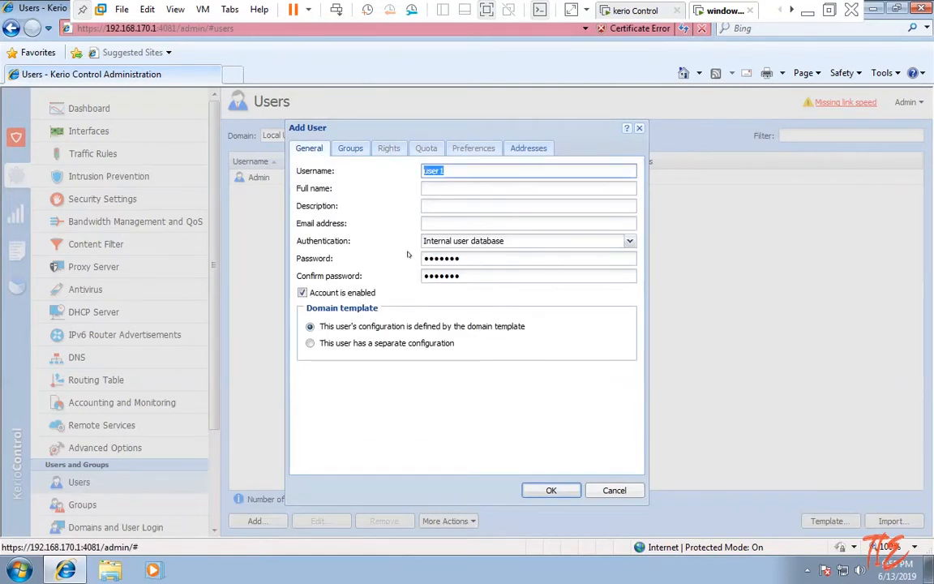
{"action": "left_click", "coordinate": [554, 490]}
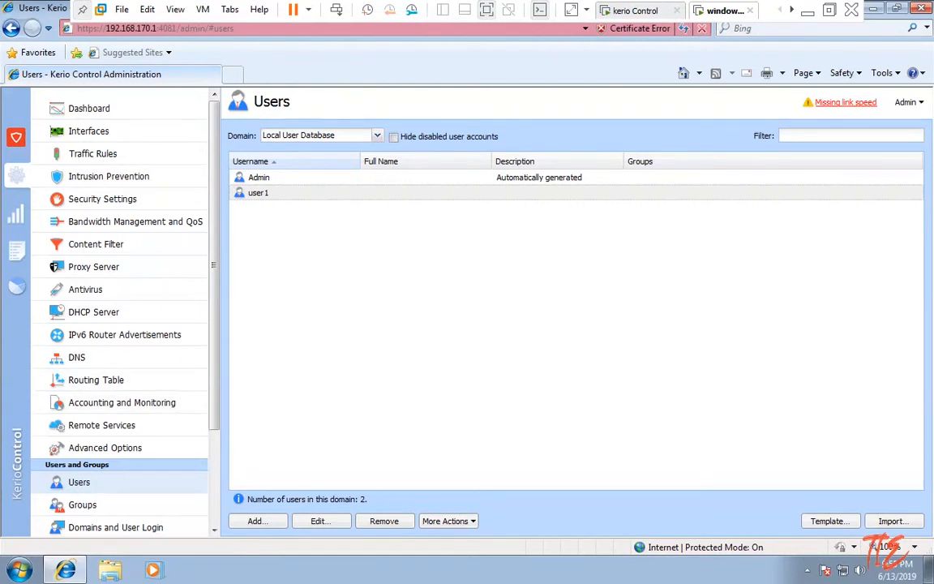
{"action": "left_click", "coordinate": [377, 135]}
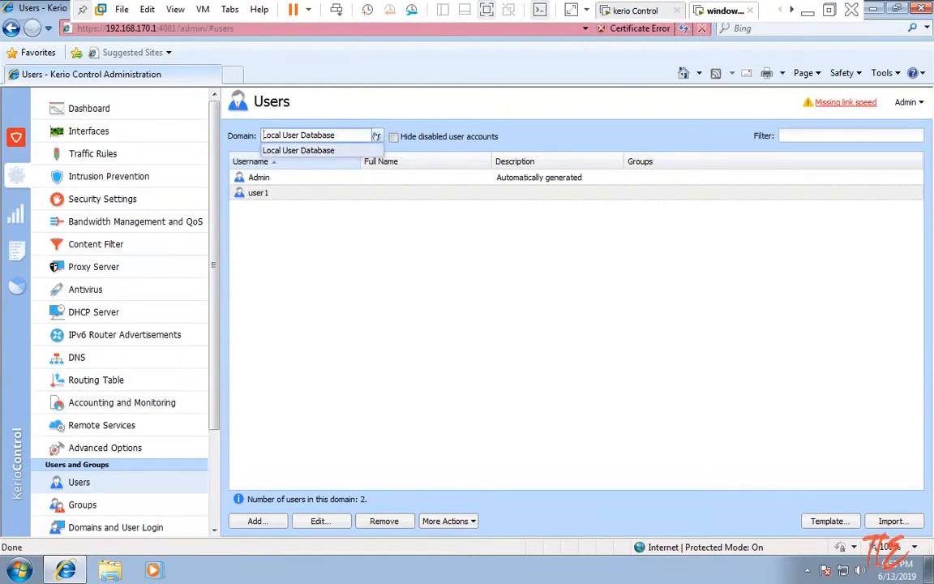
{"action": "left_click", "coordinate": [287, 286]}
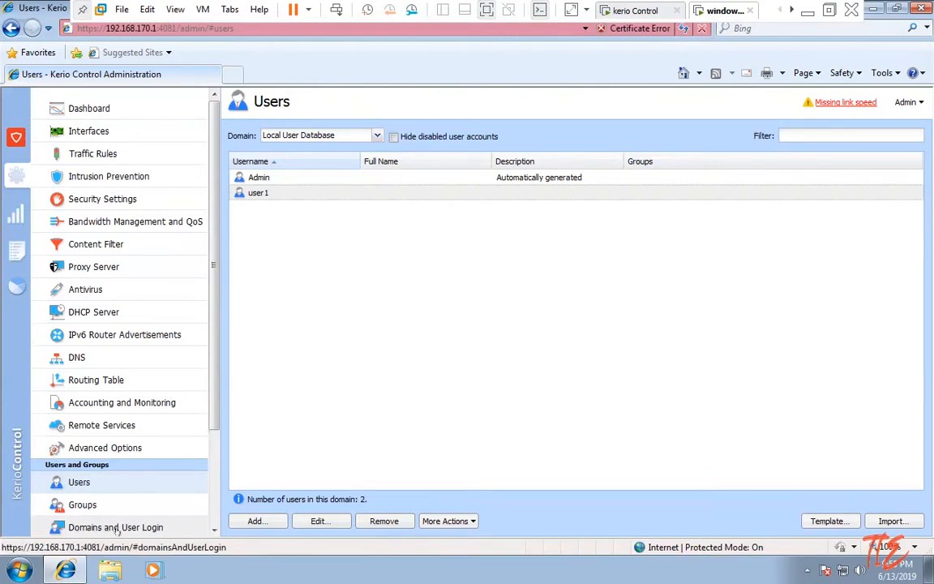
Add a group named IT under Groups and return to the Users list.
{"action": "left_click", "coordinate": [81, 509]}
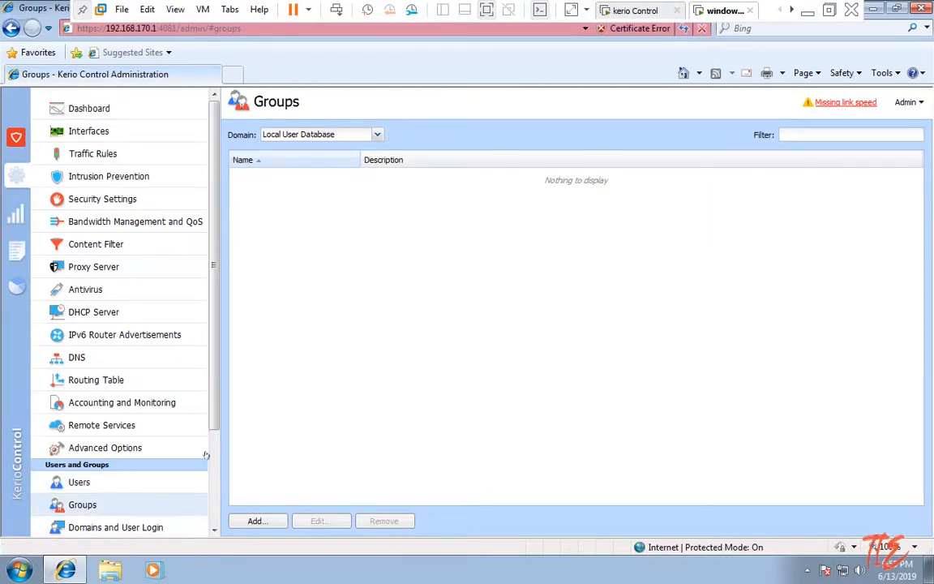
{"action": "left_click", "coordinate": [265, 522]}
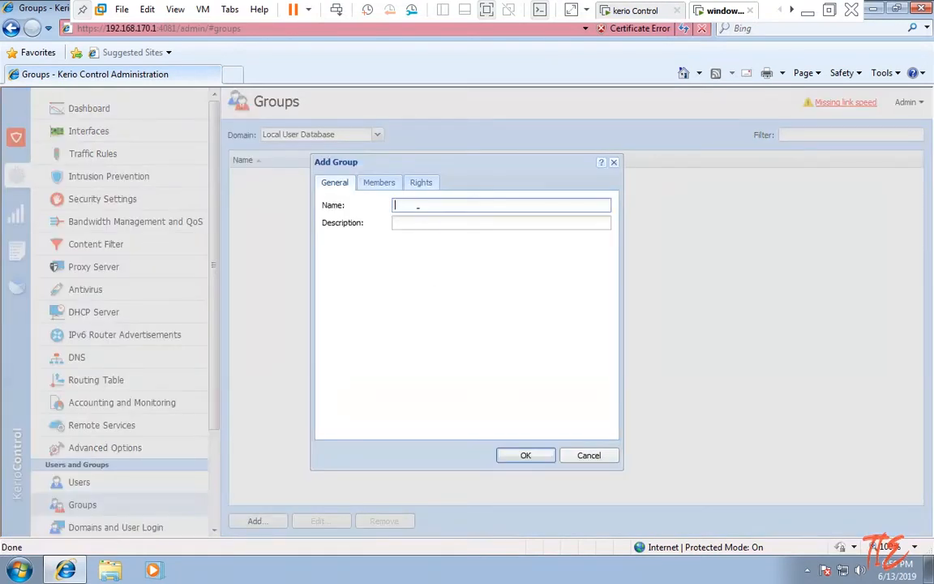
{"action": "left_click", "coordinate": [523, 449]}
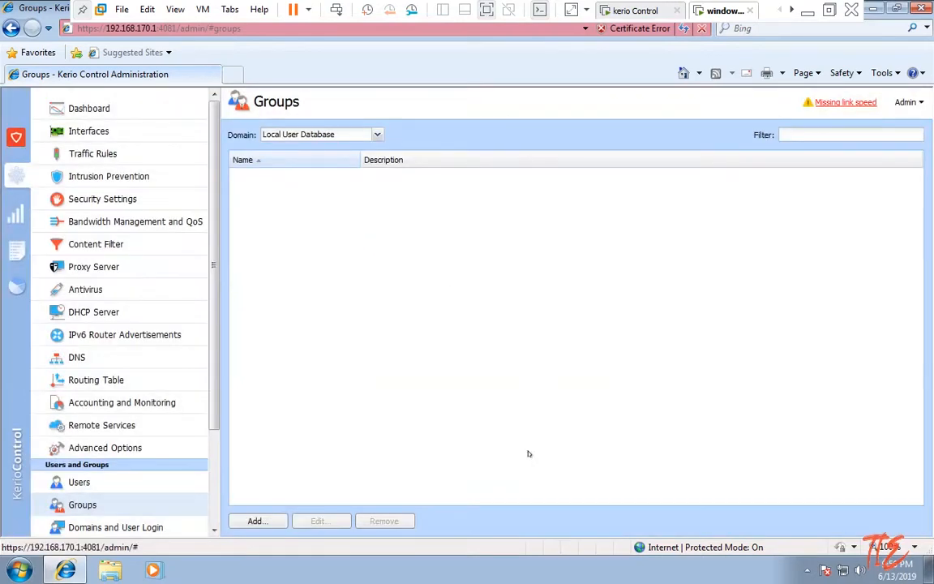
{"action": "left_click", "coordinate": [88, 482]}
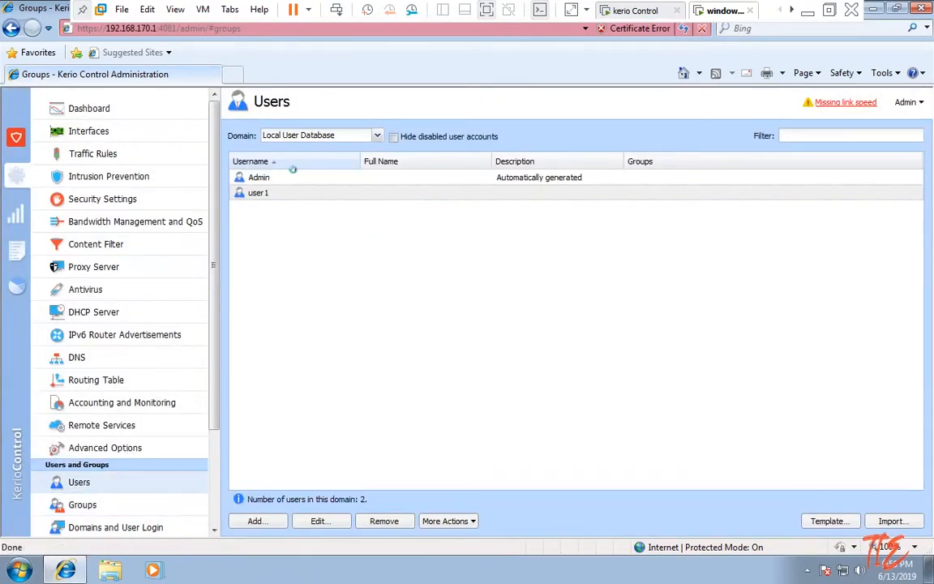
Add user1 to the IT group, then go to Bandwidth Management and QoS.
{"action": "left_click", "coordinate": [320, 520]}
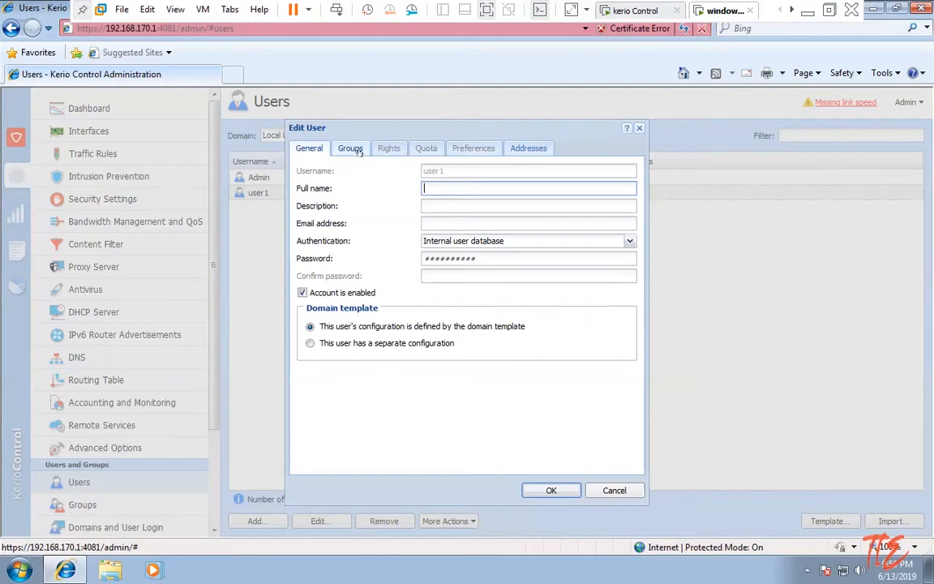
{"action": "left_click", "coordinate": [334, 146]}
{"action": "left_click", "coordinate": [324, 460]}
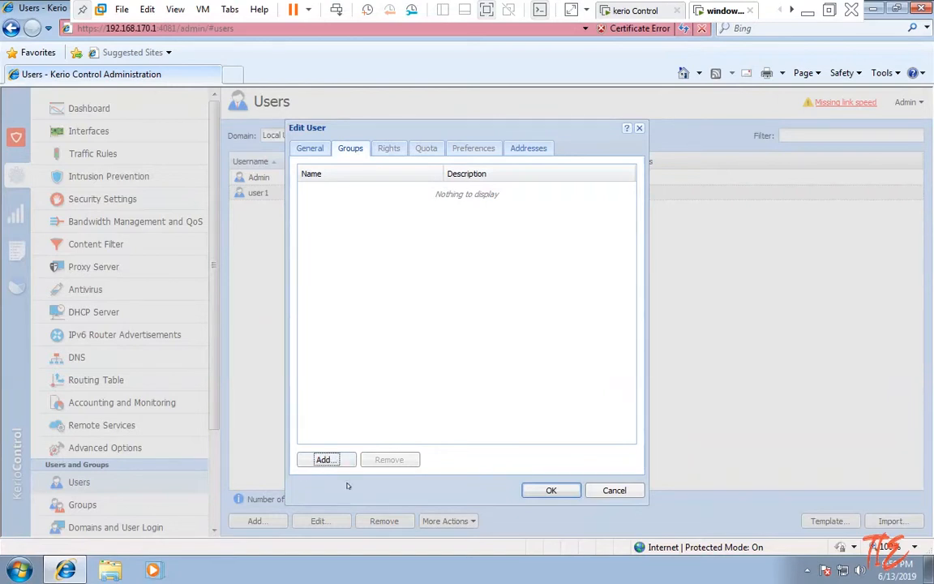
{"action": "left_click", "coordinate": [324, 460]}
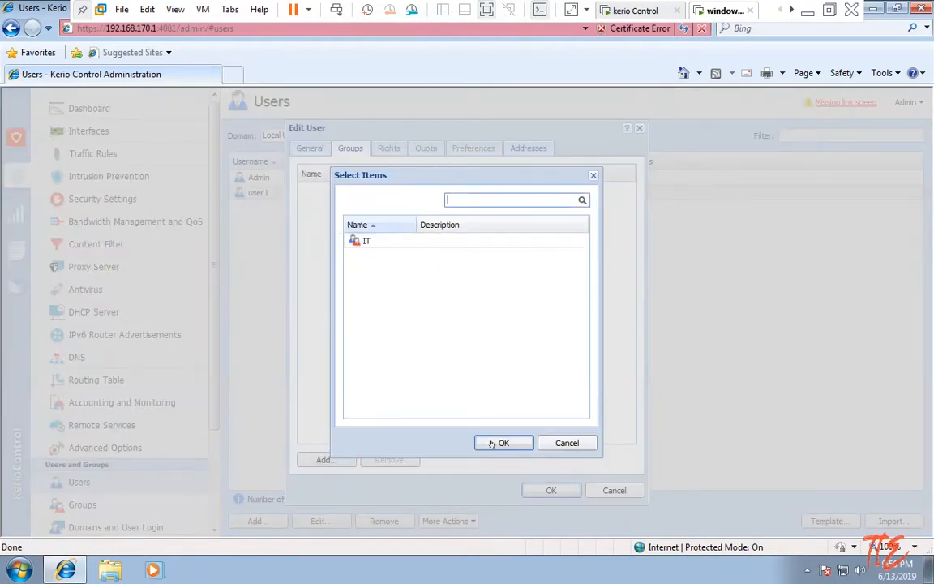
{"action": "double_click", "coordinate": [375, 241]}
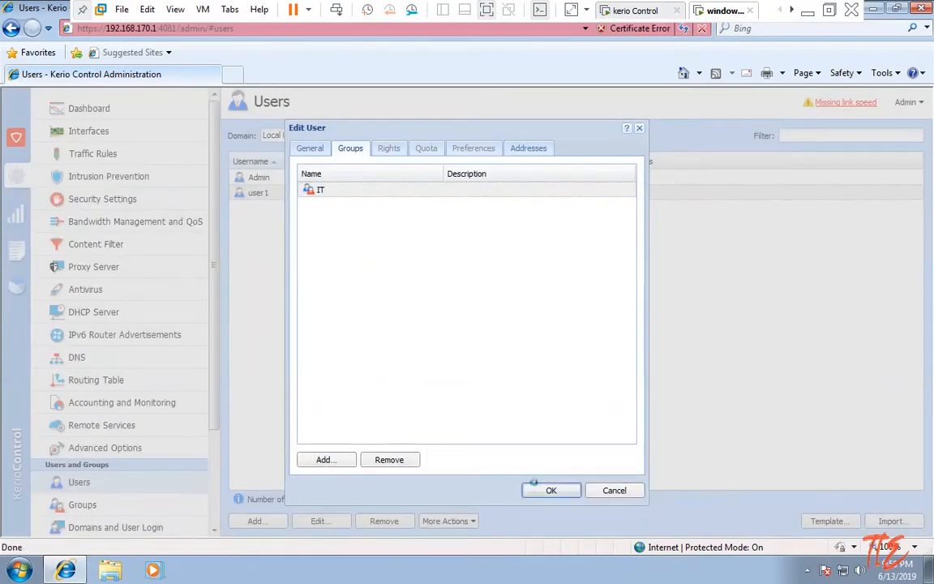
{"action": "left_click", "coordinate": [542, 489]}
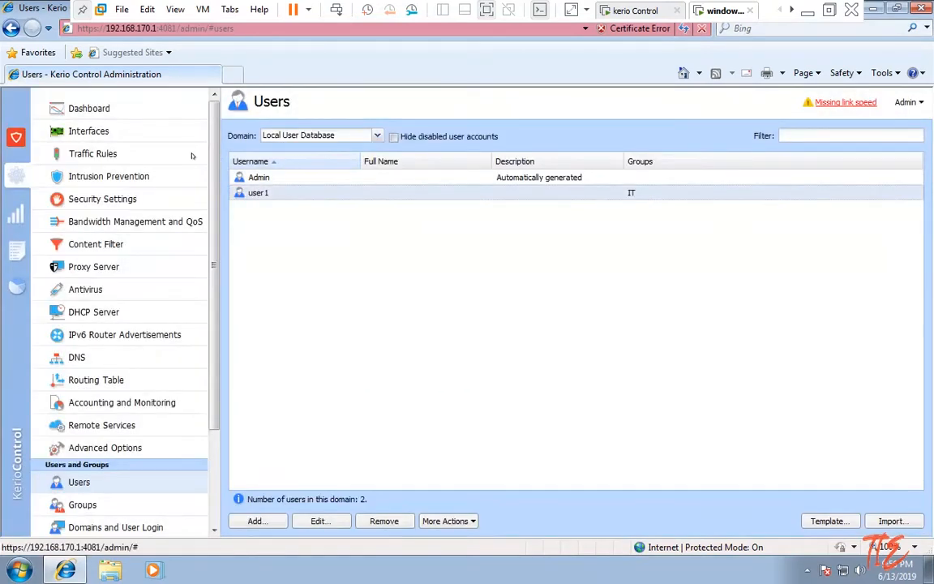
{"action": "left_click", "coordinate": [128, 221]}
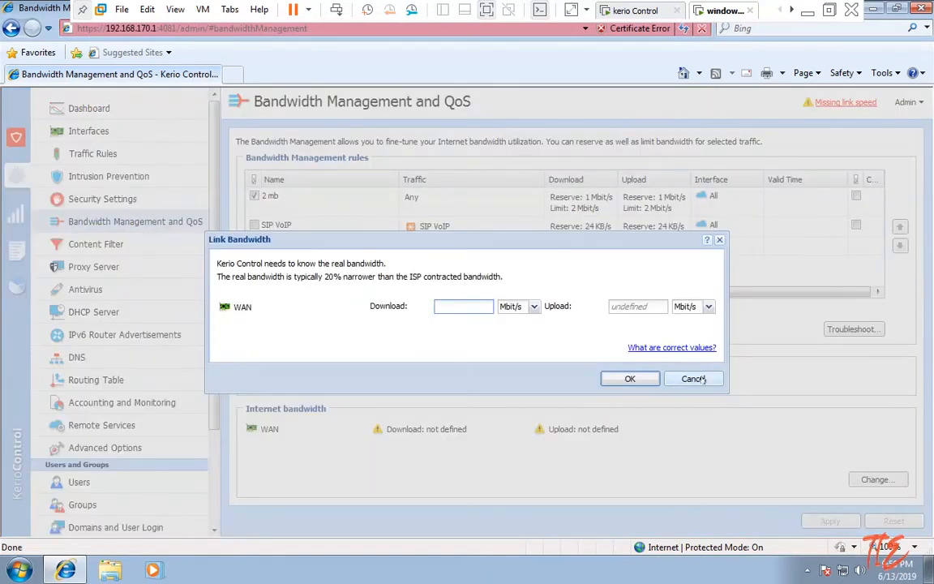
Cancel the Link Bandwidth prompt and remove the existing 2 mb bandwidth rule.
{"action": "left_click", "coordinate": [693, 379]}
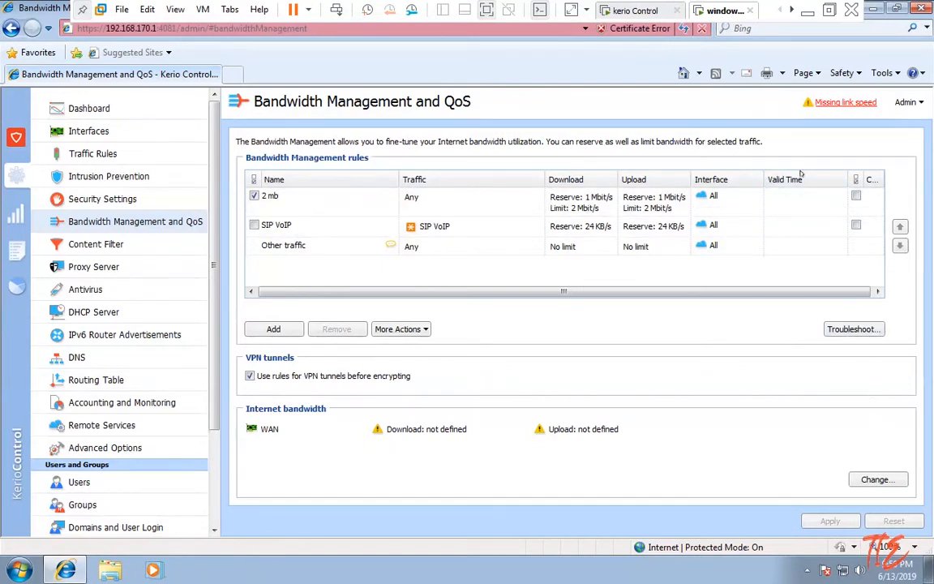
{"action": "left_click", "coordinate": [857, 197]}
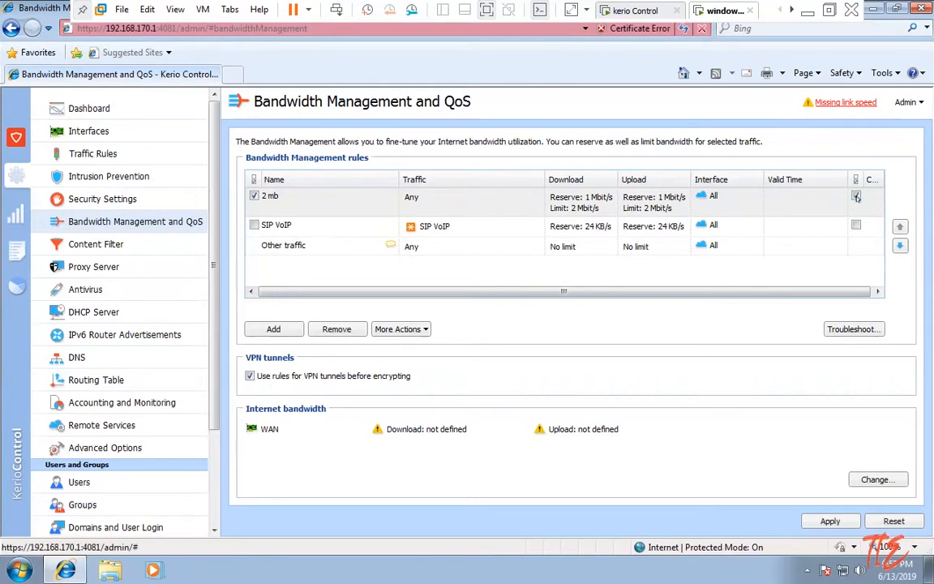
{"action": "right_click", "coordinate": [369, 201]}
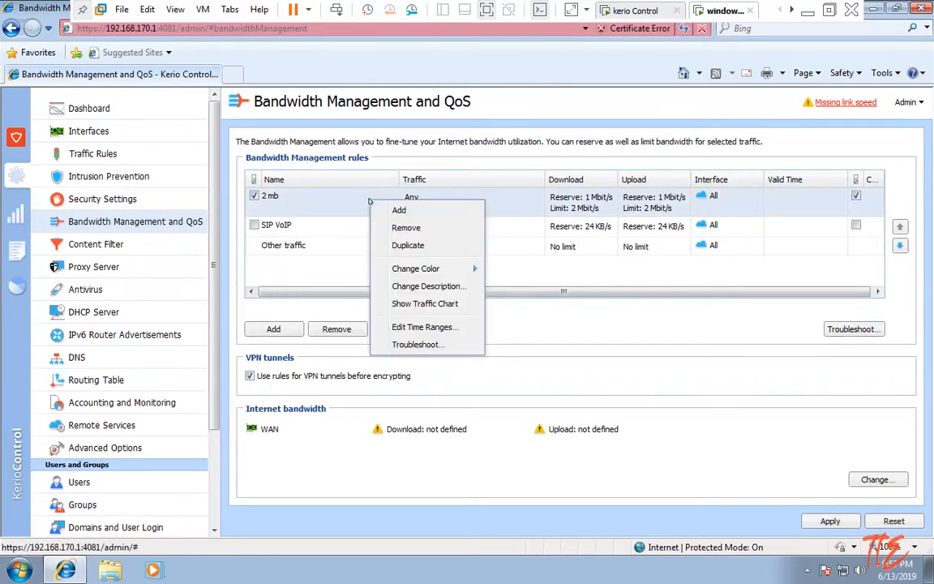
{"action": "left_click", "coordinate": [402, 228]}
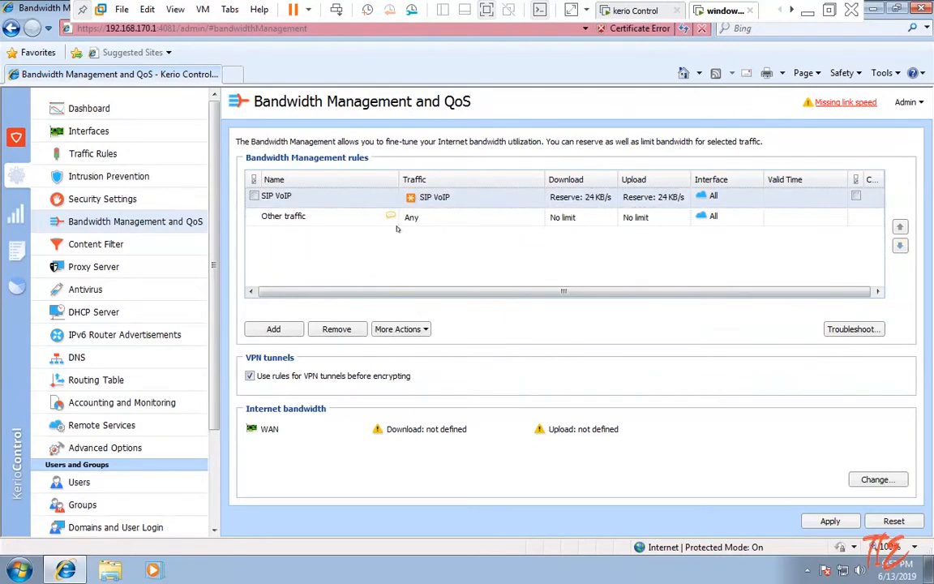
{"action": "left_click", "coordinate": [276, 328]}
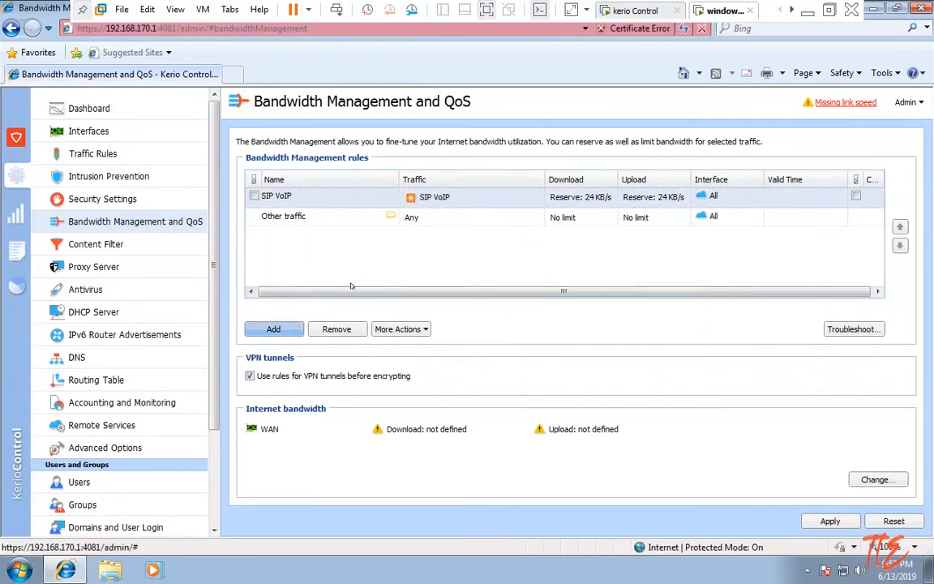
{"action": "key", "text": "Escape"}
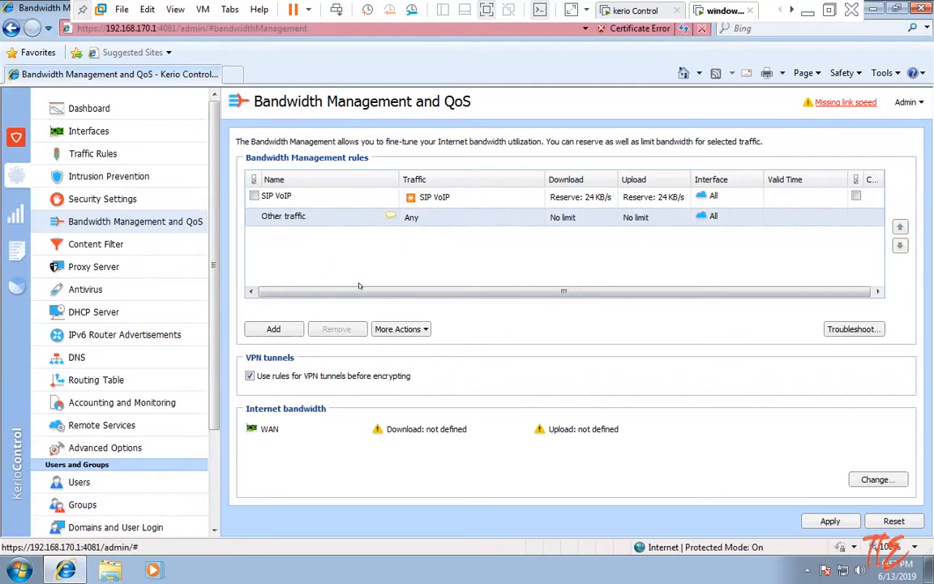
Add a new bandwidth rule at the top and rename it 2mb.
{"action": "left_click", "coordinate": [275, 330]}
{"action": "left_click", "coordinate": [310, 195]}
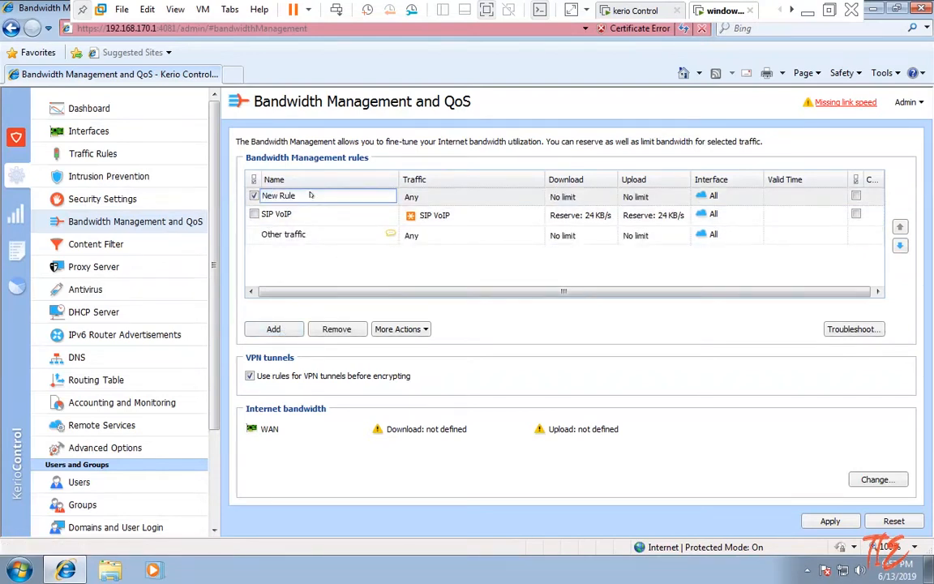
{"action": "mouse_move", "coordinate": [310, 196]}
{"action": "left_mouse_down"}
{"action": "mouse_move", "coordinate": [288, 197]}
{"action": "mouse_move", "coordinate": [297, 198]}
{"action": "left_mouse_up"}
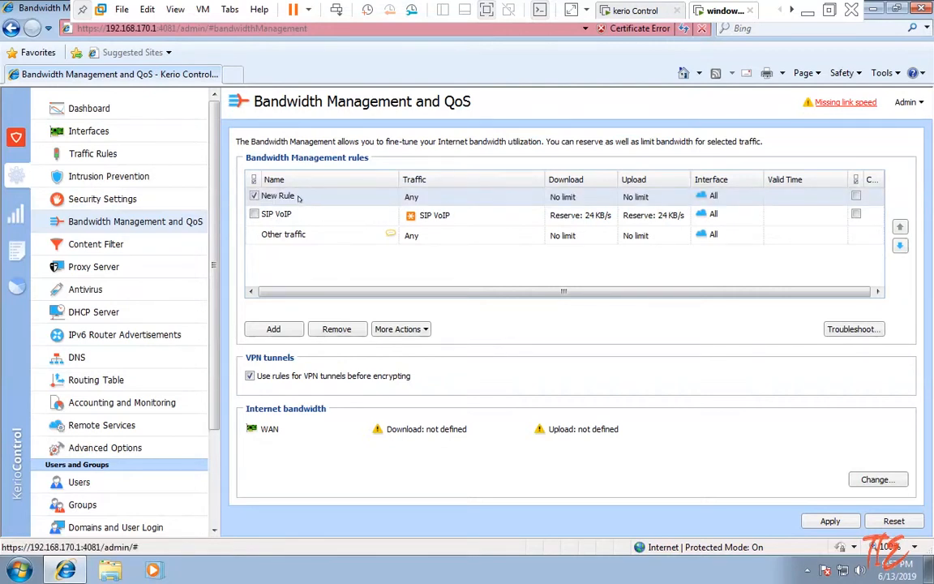
{"action": "right_click", "coordinate": [297, 197]}
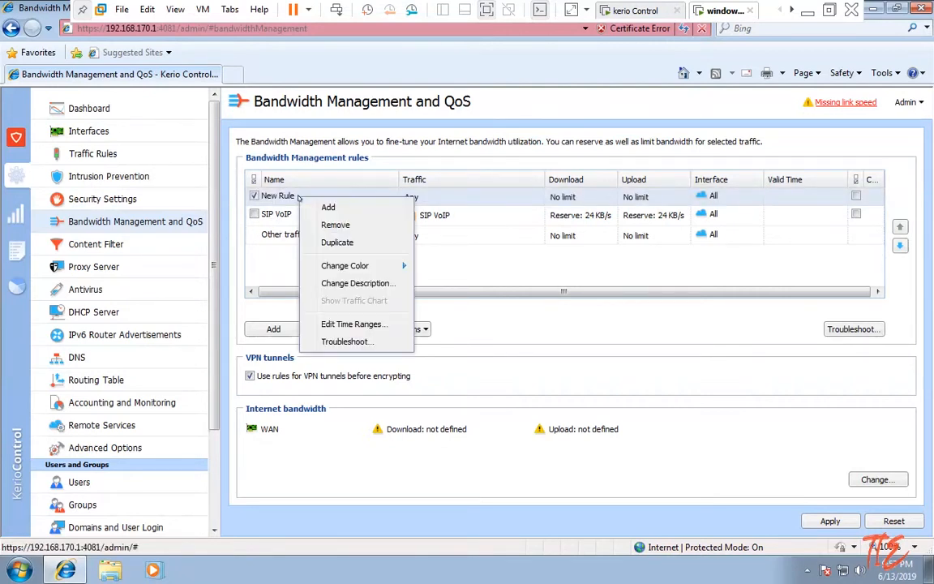
{"action": "double_click", "coordinate": [285, 197]}
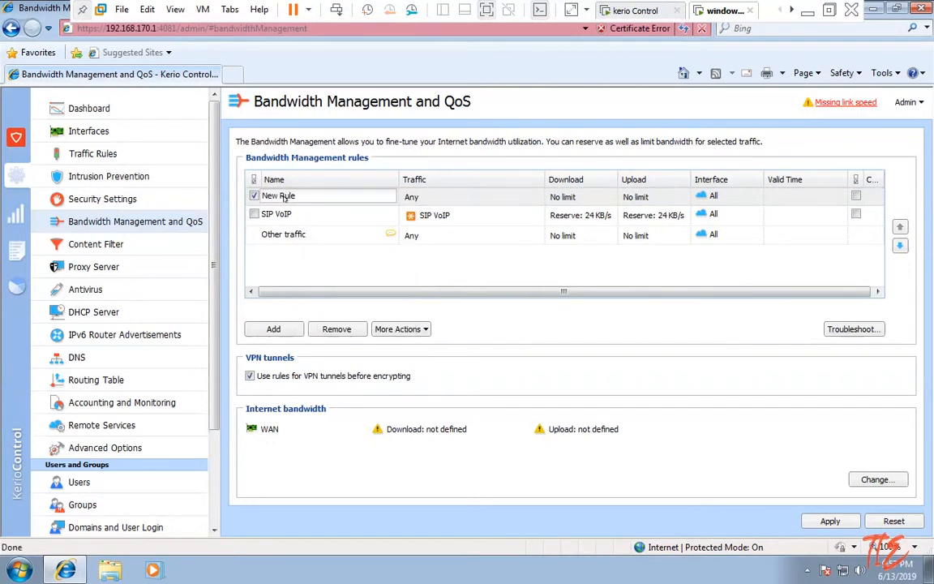
{"action": "key", "text": "BackSpace"}
{"action": "type", "text": "2mb"}
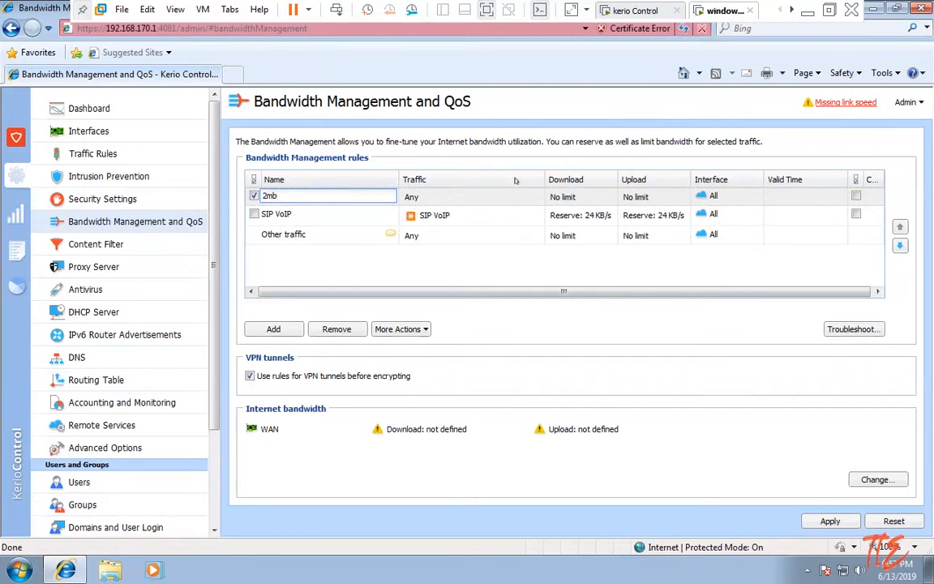
{"action": "key", "text": "Return"}
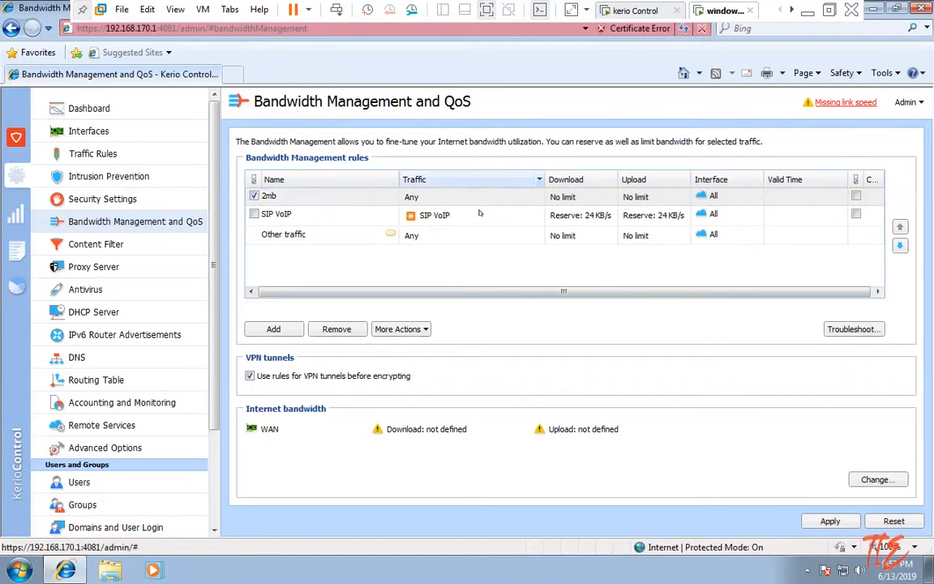
Make the 2mb rule reserve at least 2 Mbit/s of download bandwidth.
{"action": "double_click", "coordinate": [573, 197]}
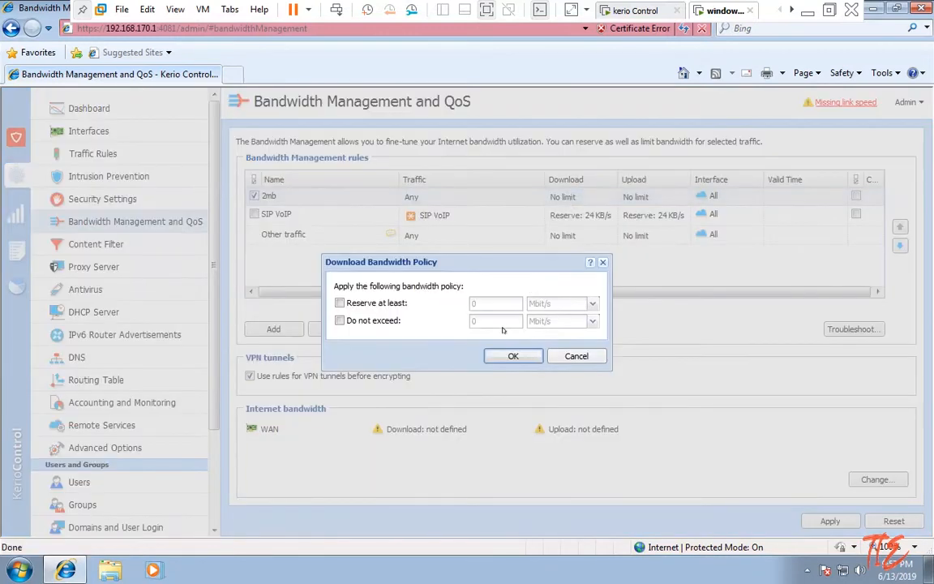
{"action": "left_click", "coordinate": [347, 305]}
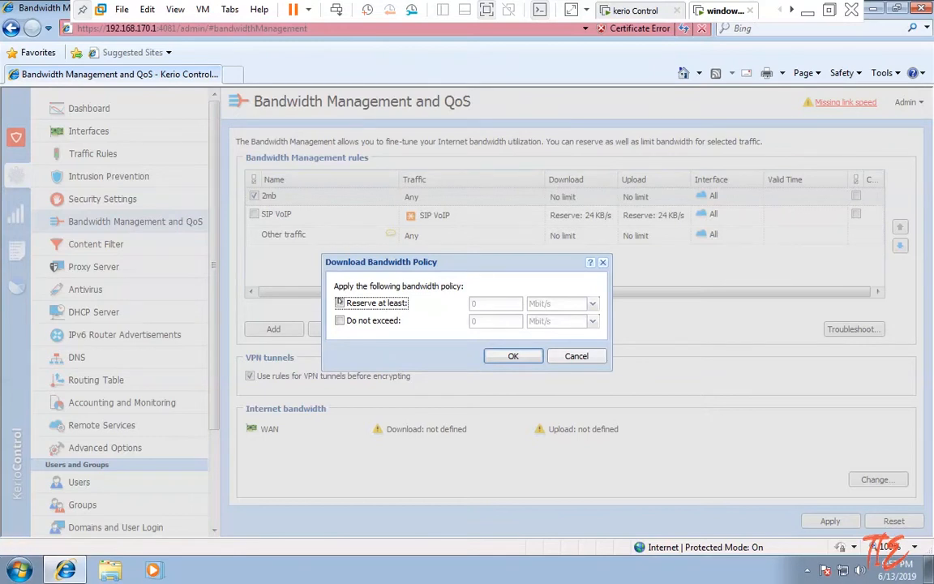
{"action": "left_click", "coordinate": [340, 303]}
{"action": "left_click", "coordinate": [485, 303]}
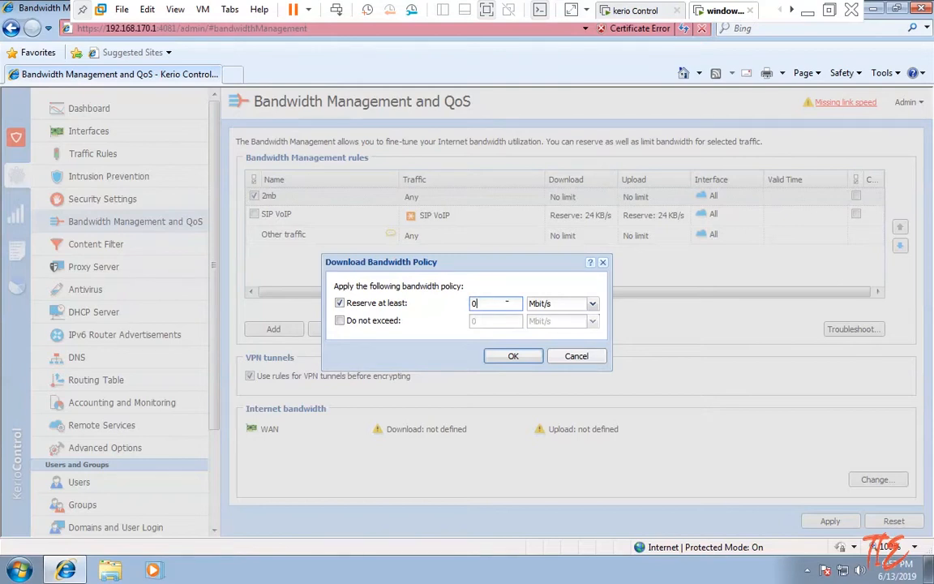
{"action": "left_click_drag", "start_coordinate": [478, 303], "coordinate": [443, 301]}
{"action": "type", "text": "2"}
Cap the 2mb rule's download at 2 Mbit/s and confirm the policy.
{"action": "left_click", "coordinate": [378, 323]}
{"action": "left_click", "coordinate": [341, 322]}
{"action": "left_click", "coordinate": [497, 317]}
{"action": "left_click", "coordinate": [339, 321]}
{"action": "left_click", "coordinate": [482, 320]}
{"action": "key", "text": "BackSpace"}
{"action": "type", "text": "2"}
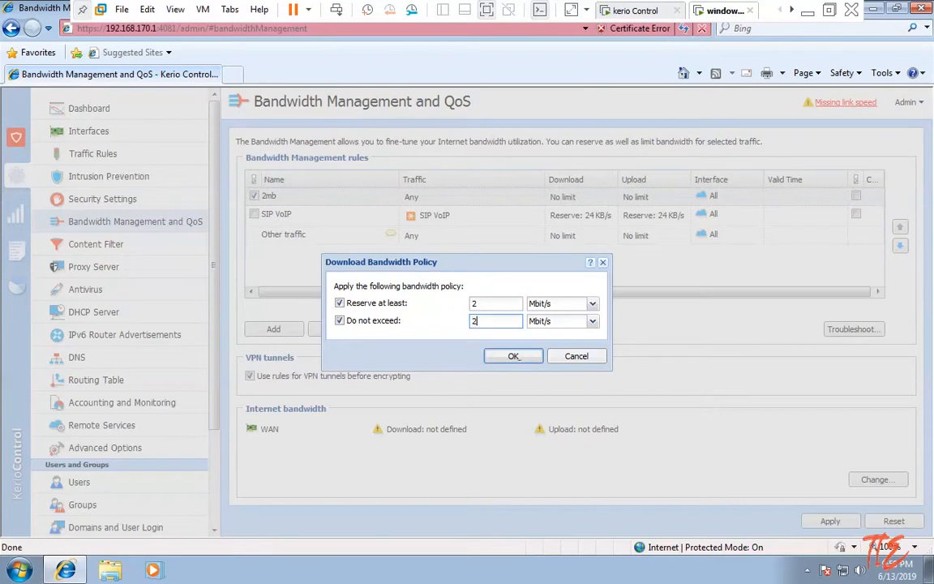
{"action": "left_click", "coordinate": [514, 357]}
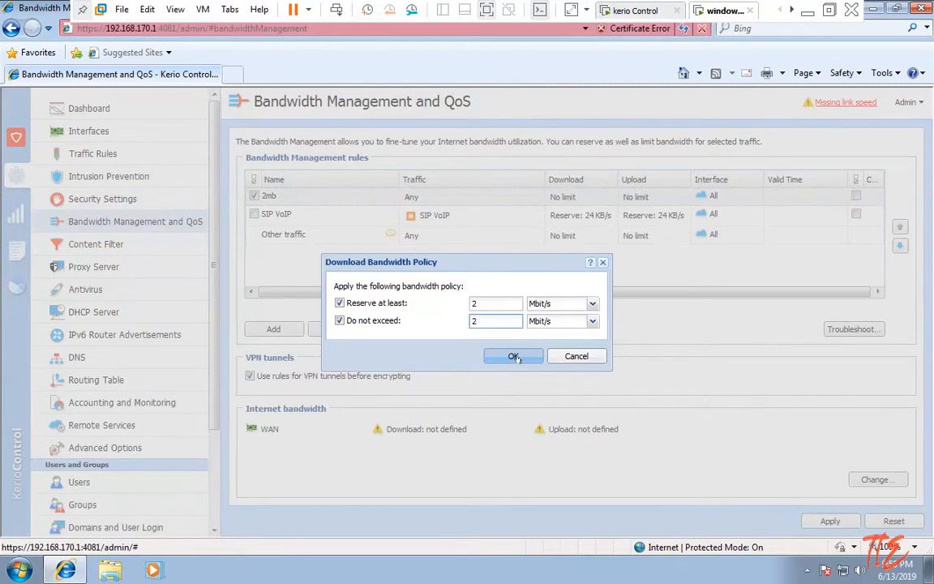
{"action": "left_click", "coordinate": [514, 356]}
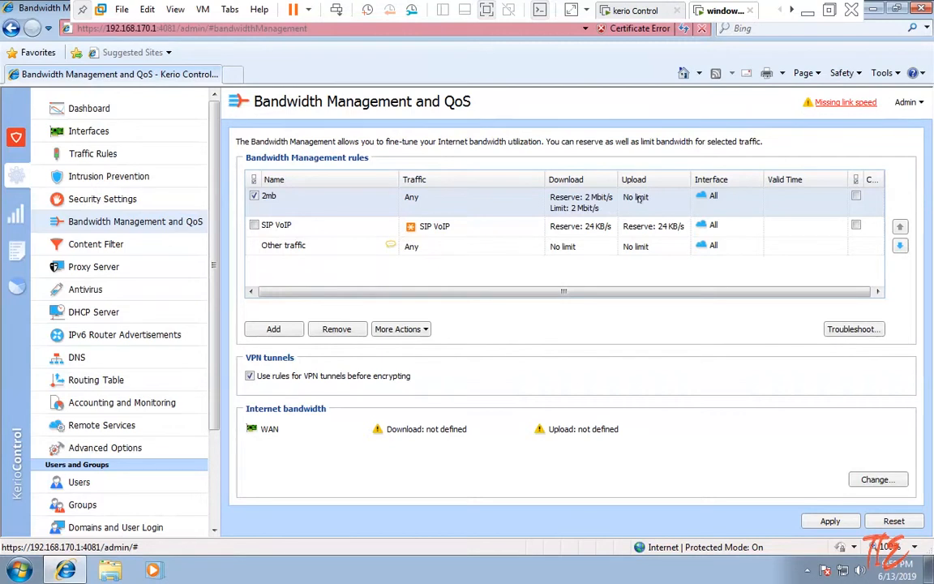
Make the 2mb rule reserve at least 2 Mbit/s of upload bandwidth.
{"action": "double_click", "coordinate": [639, 199]}
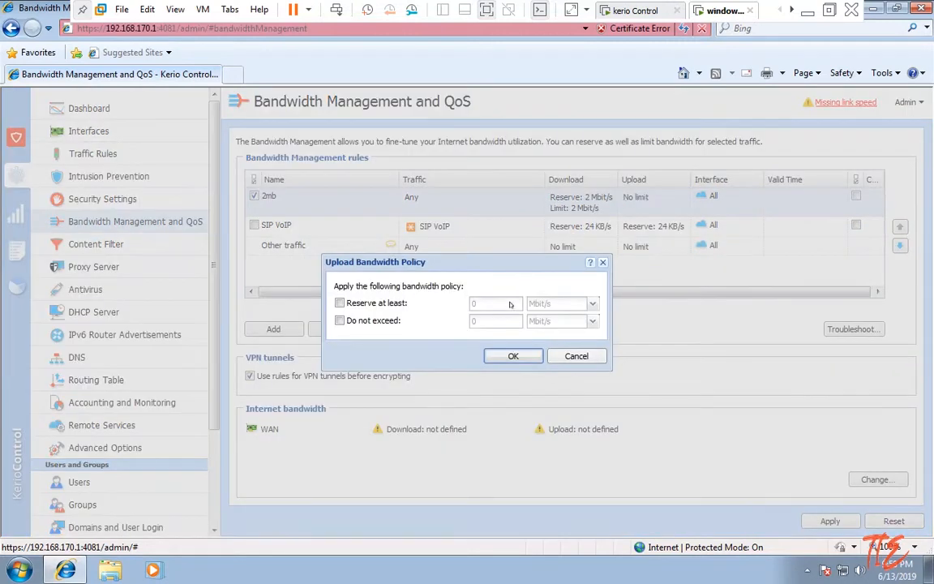
{"action": "left_click", "coordinate": [340, 303]}
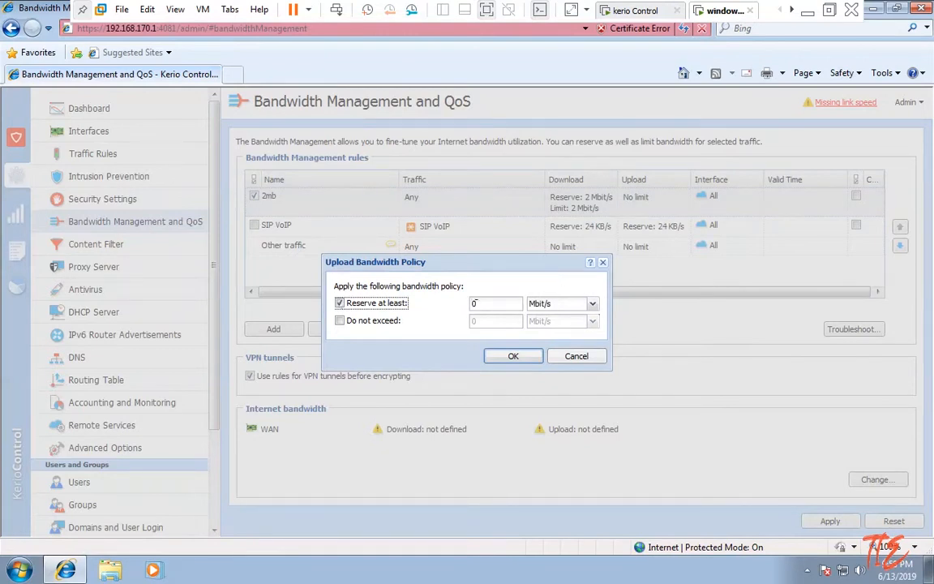
{"action": "left_click", "coordinate": [478, 302]}
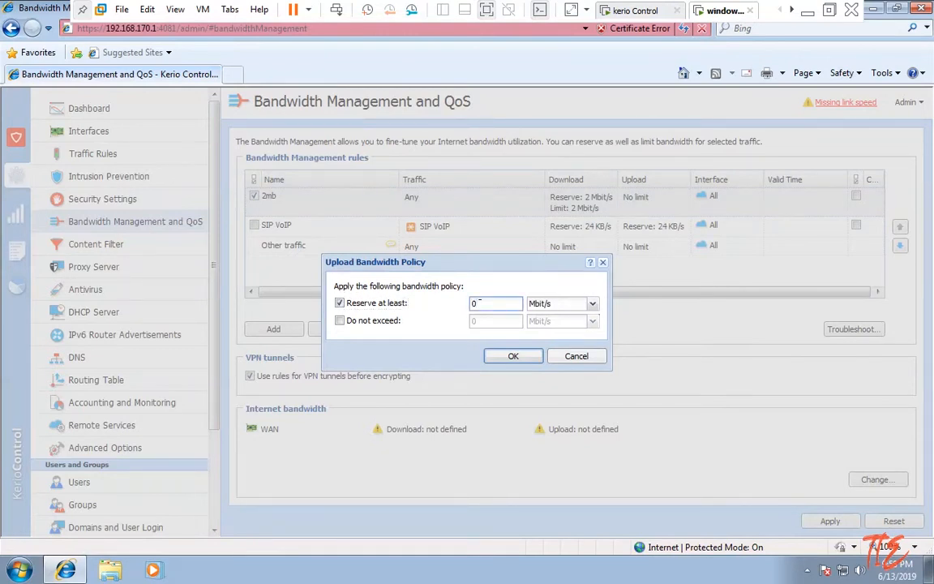
{"action": "left_click", "coordinate": [487, 311]}
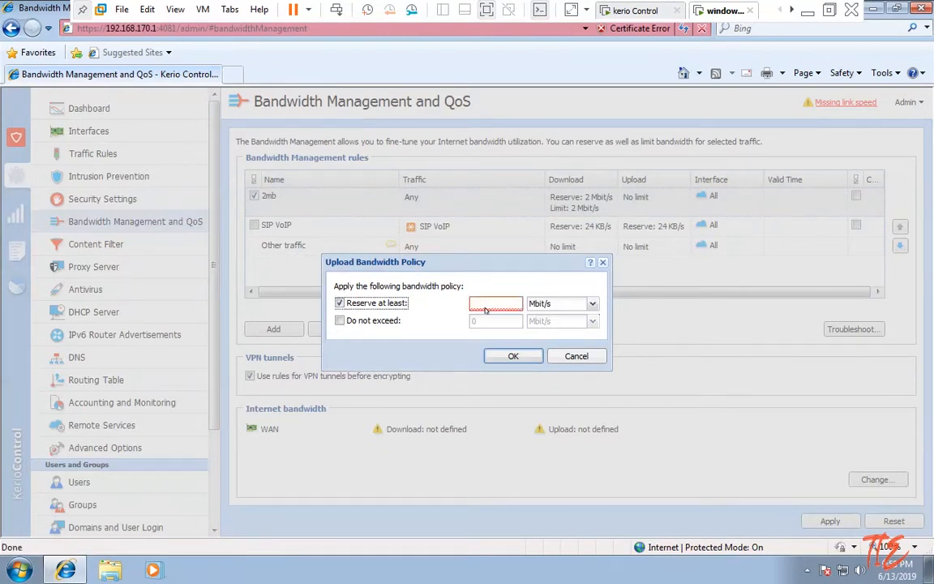
{"action": "mouse_move", "coordinate": [485, 304]}
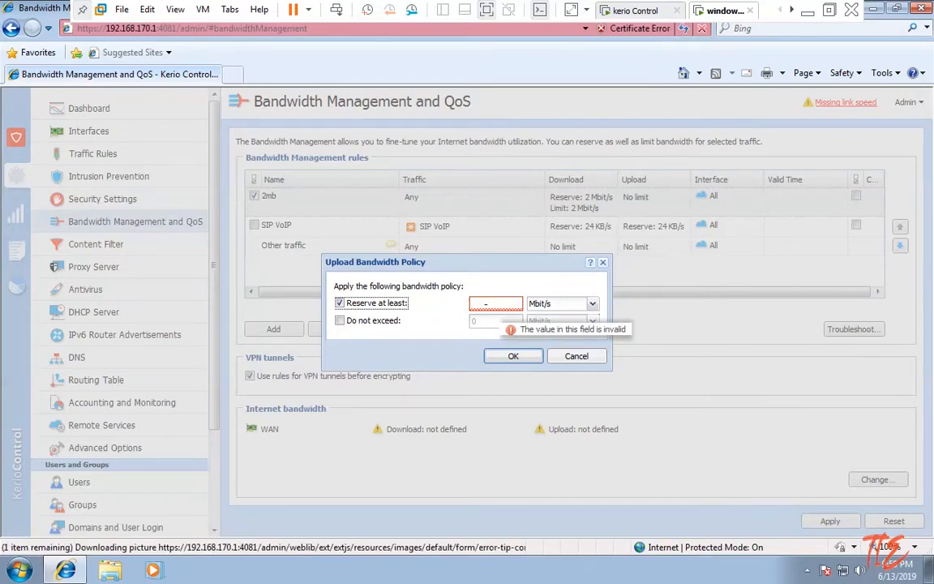
{"action": "left_click", "coordinate": [485, 303]}
{"action": "type", "text": "2"}
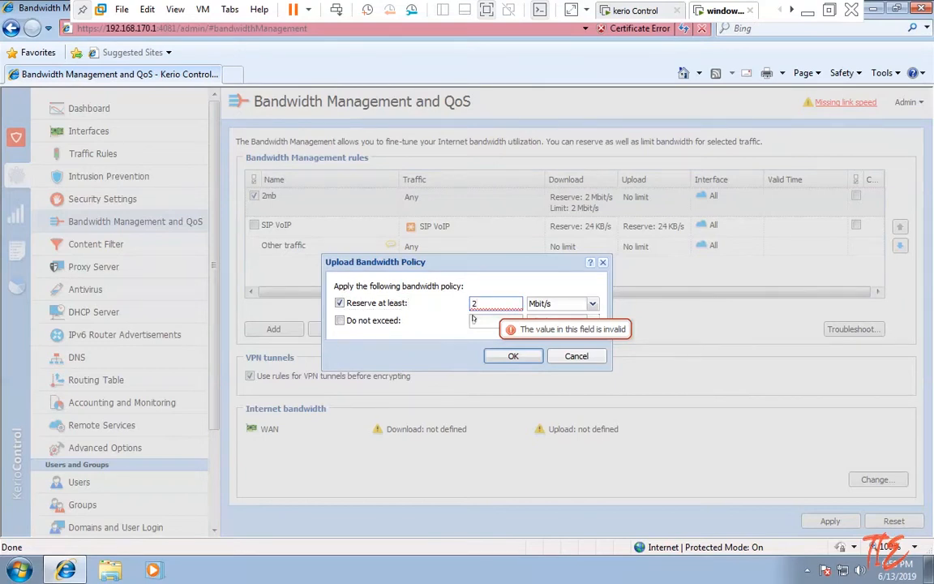
Cap the 2mb rule's upload at 2 Mbit/s and confirm the policy.
{"action": "left_click", "coordinate": [350, 321]}
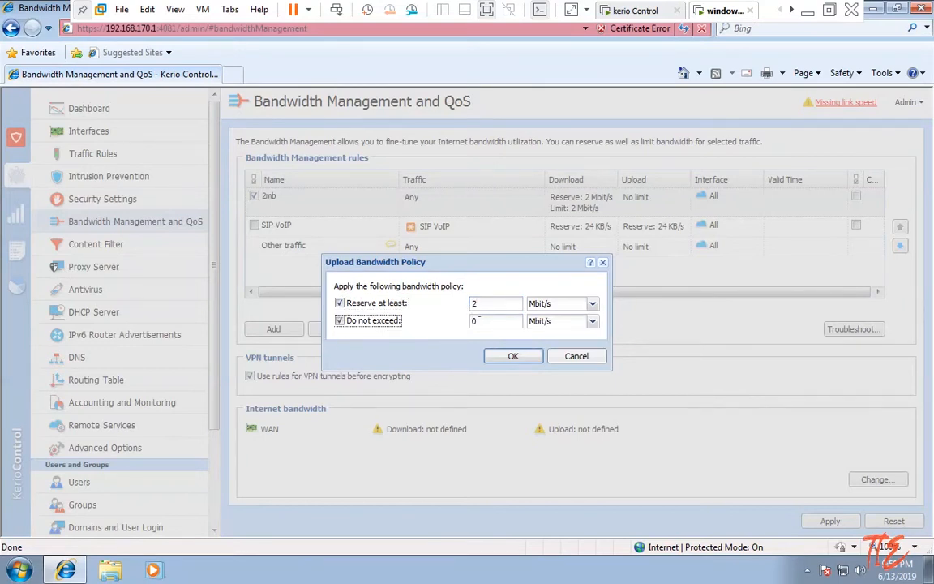
{"action": "left_click", "coordinate": [482, 321]}
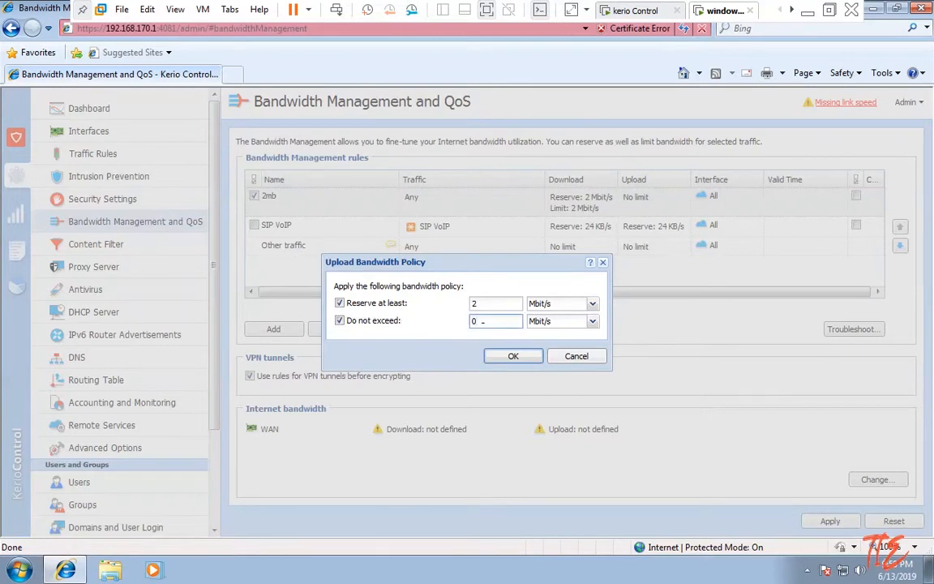
{"action": "key", "text": "BackSpace"}
{"action": "type", "text": "2"}
{"action": "left_click", "coordinate": [513, 357]}
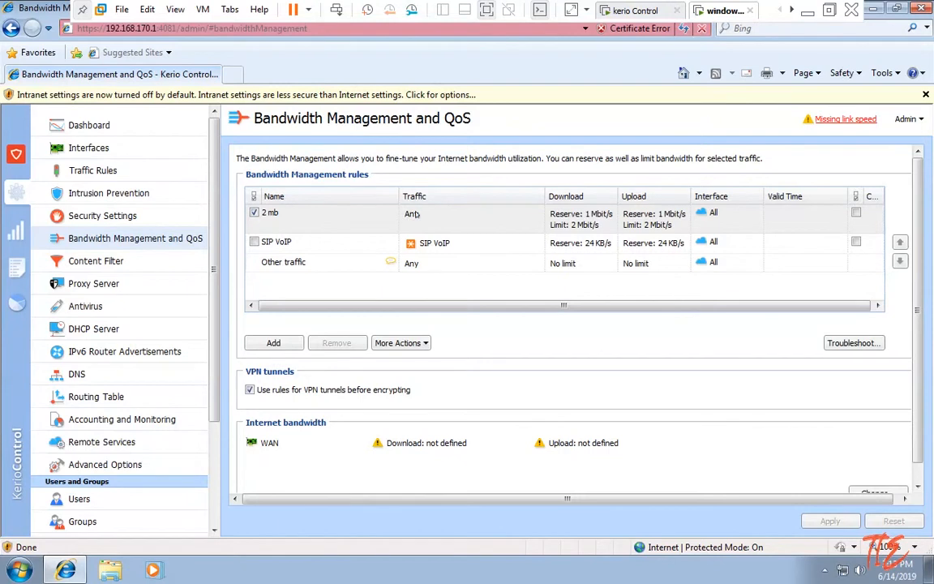
Set the 2 mb rule's traffic condition to the IT group only.
{"action": "left_click", "coordinate": [414, 215]}
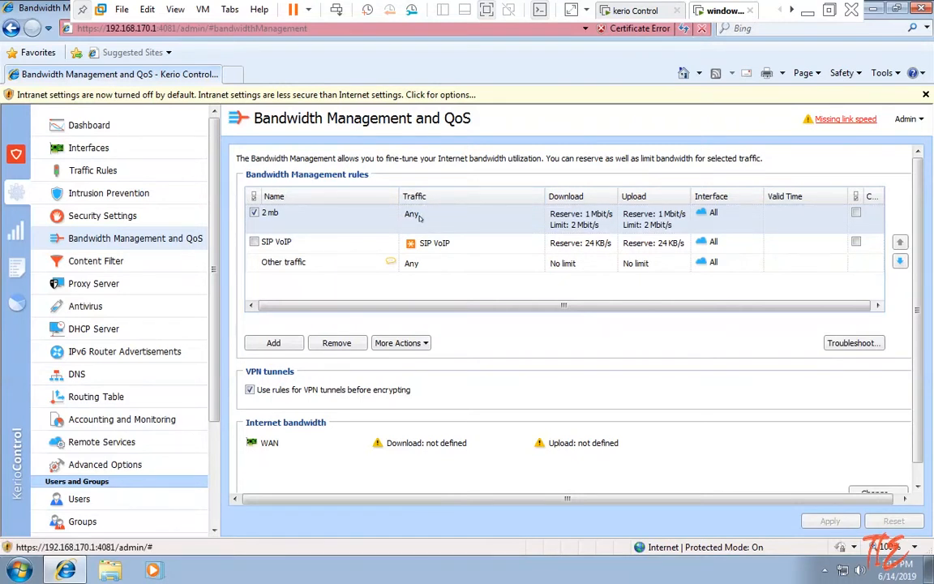
{"action": "double_click", "coordinate": [413, 215]}
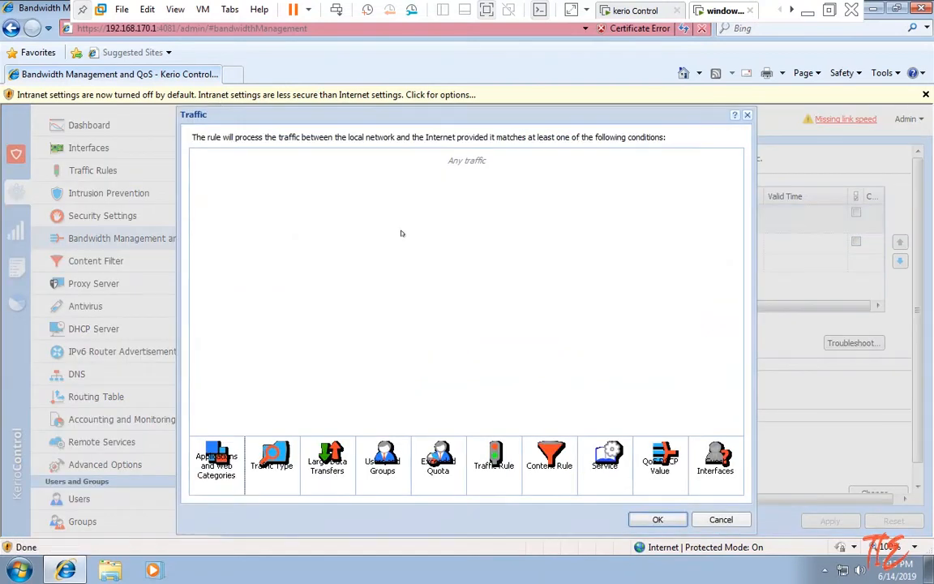
{"action": "left_click", "coordinate": [385, 473]}
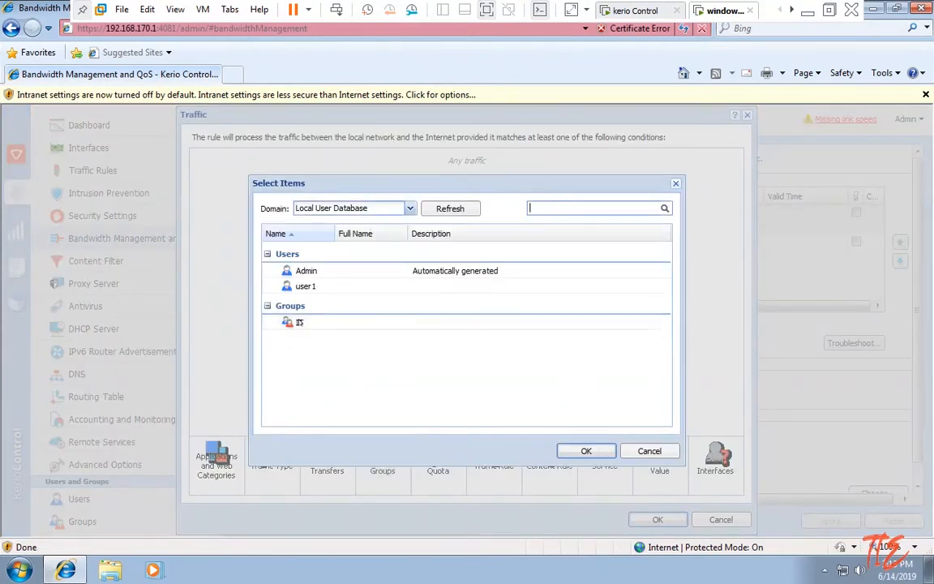
{"action": "left_click", "coordinate": [299, 323]}
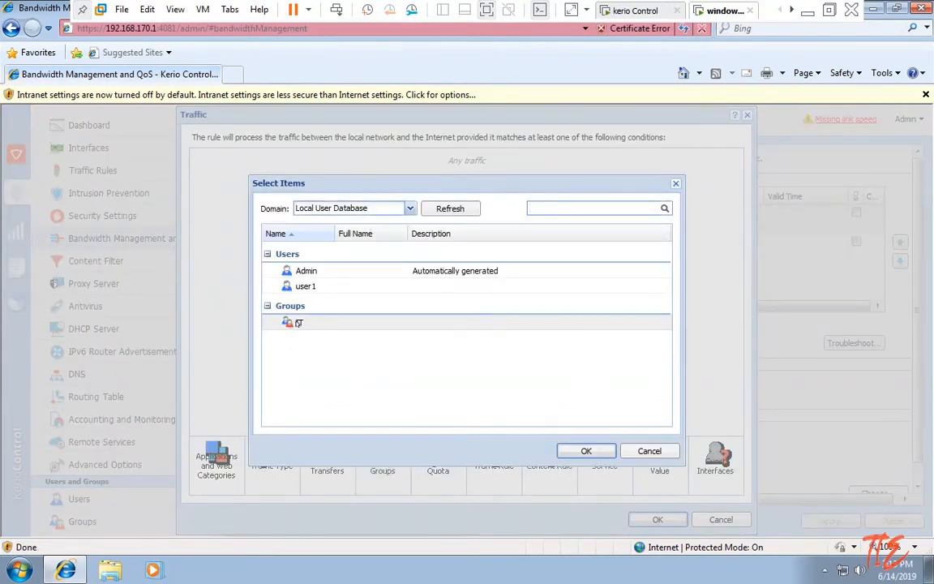
{"action": "left_click", "coordinate": [587, 451]}
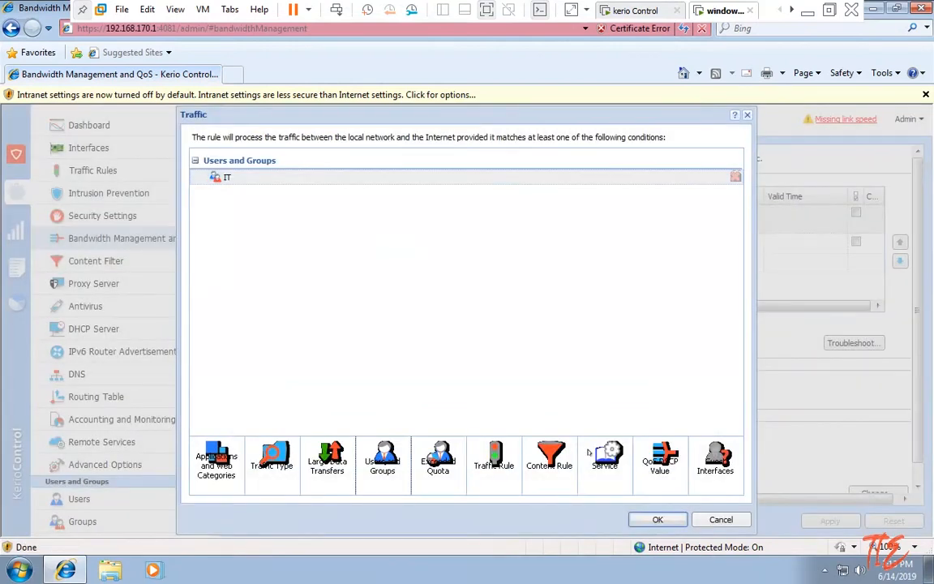
{"action": "left_click", "coordinate": [669, 523]}
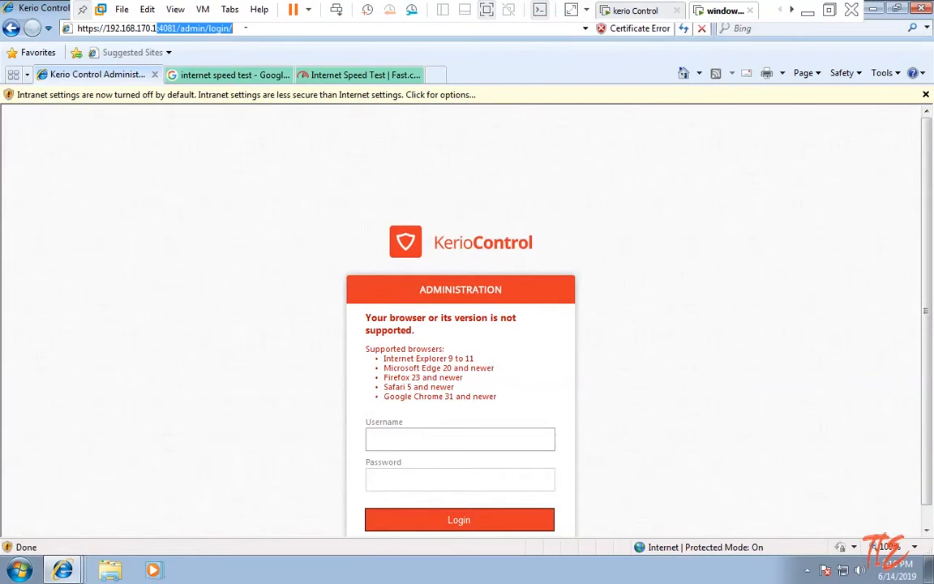
{"action": "key", "text": "BackSpace"}
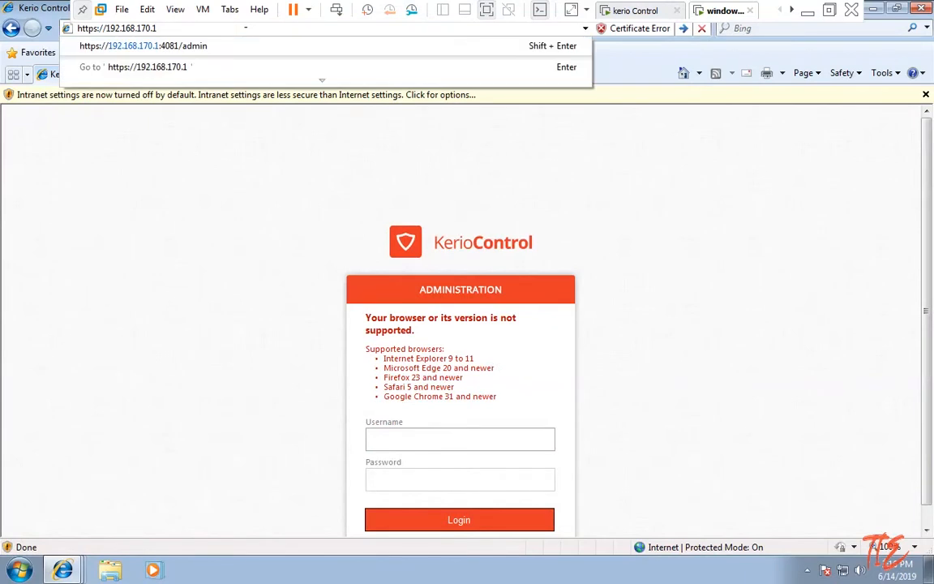
{"action": "key", "text": "Return"}
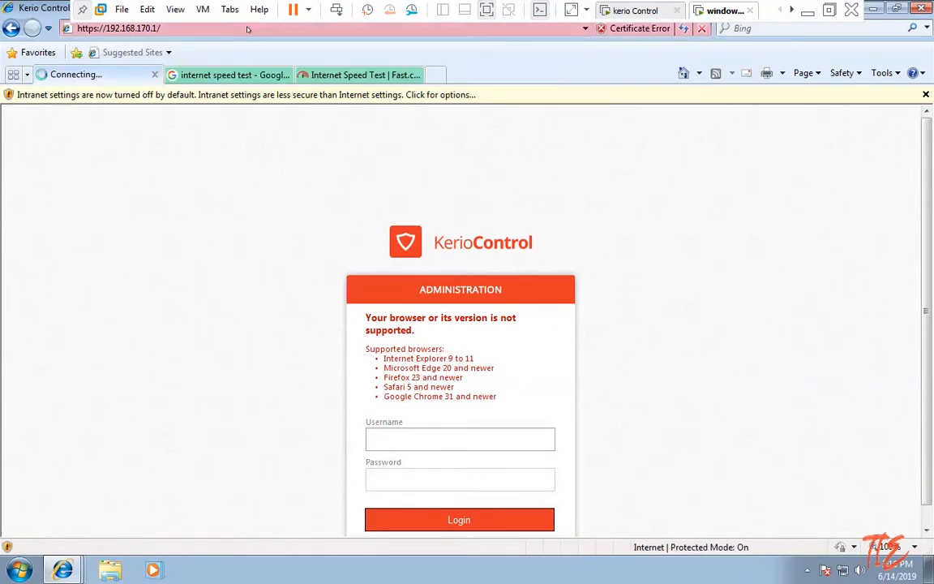
{"action": "left_click", "coordinate": [213, 288]}
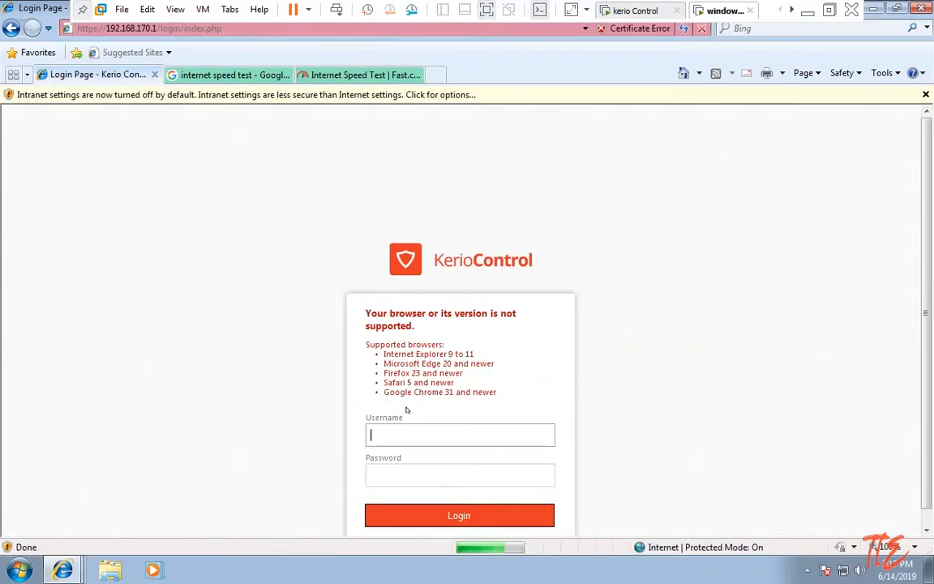
Sign in as user1 with its password, decline saving it, and close the VM tab.
{"action": "left_click", "coordinate": [405, 433]}
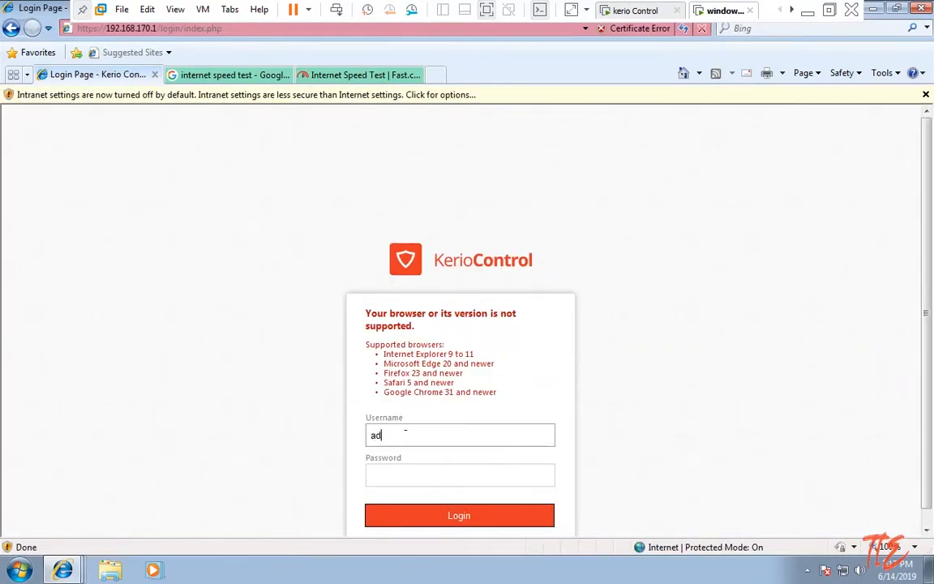
{"action": "type", "text": "user1"}
{"action": "key", "text": "Tab"}
{"action": "type", "text": "user1"}
{"action": "type", "text": "•"}
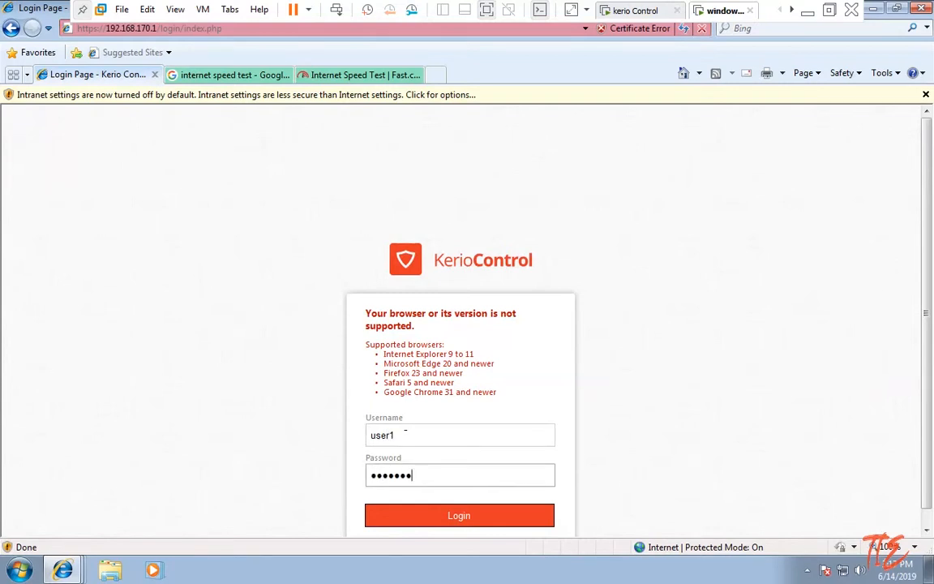
{"action": "key", "text": "Return"}
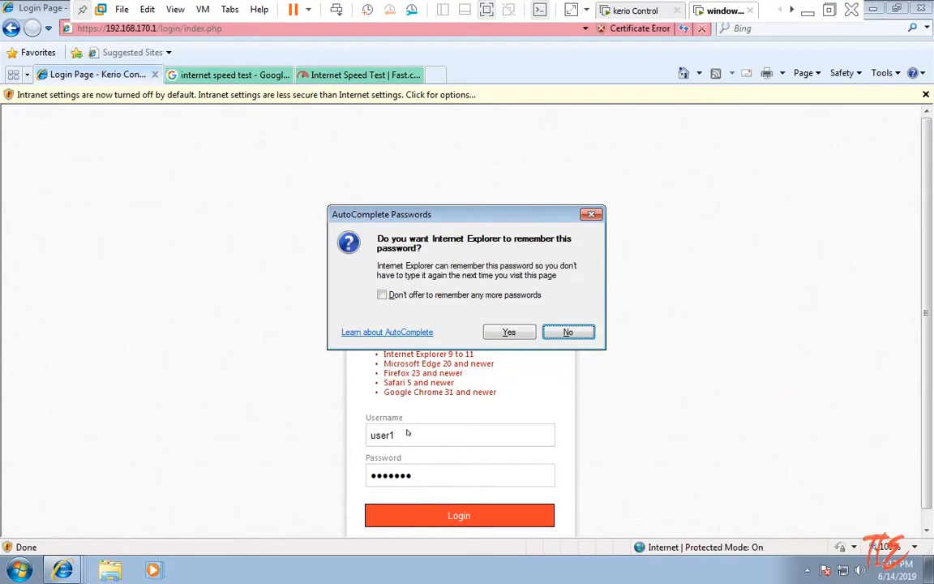
{"action": "left_click", "coordinate": [568, 333]}
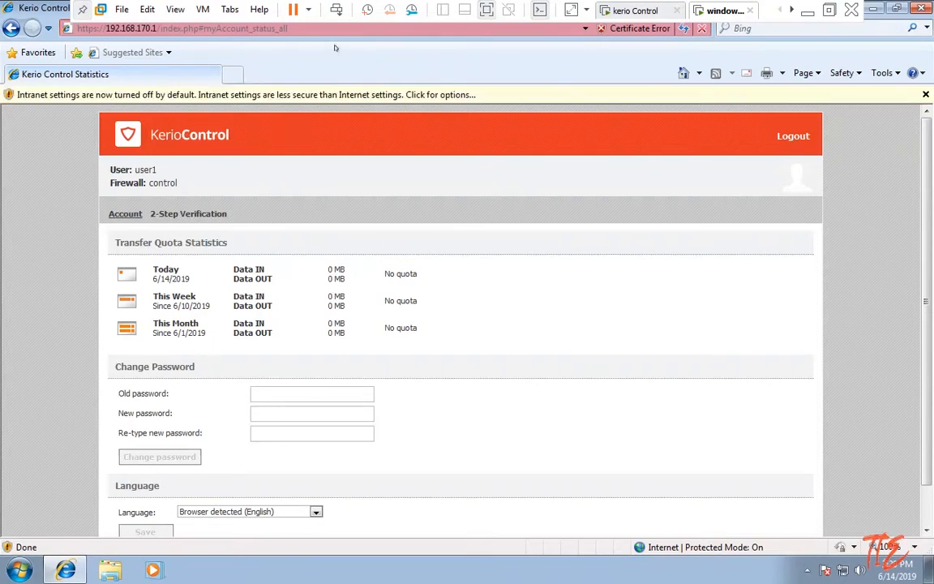
{"action": "left_click", "coordinate": [718, 10]}
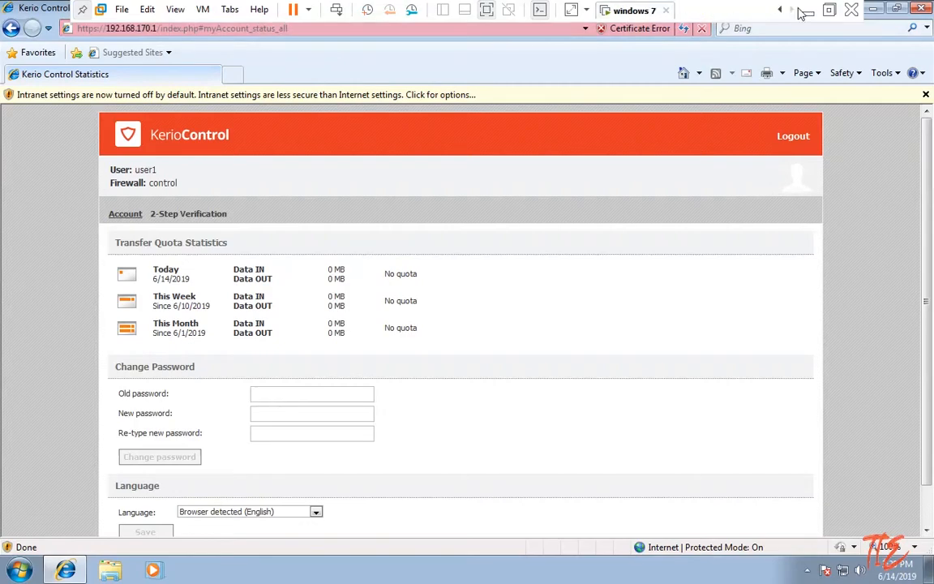
{"action": "left_click", "coordinate": [807, 11]}
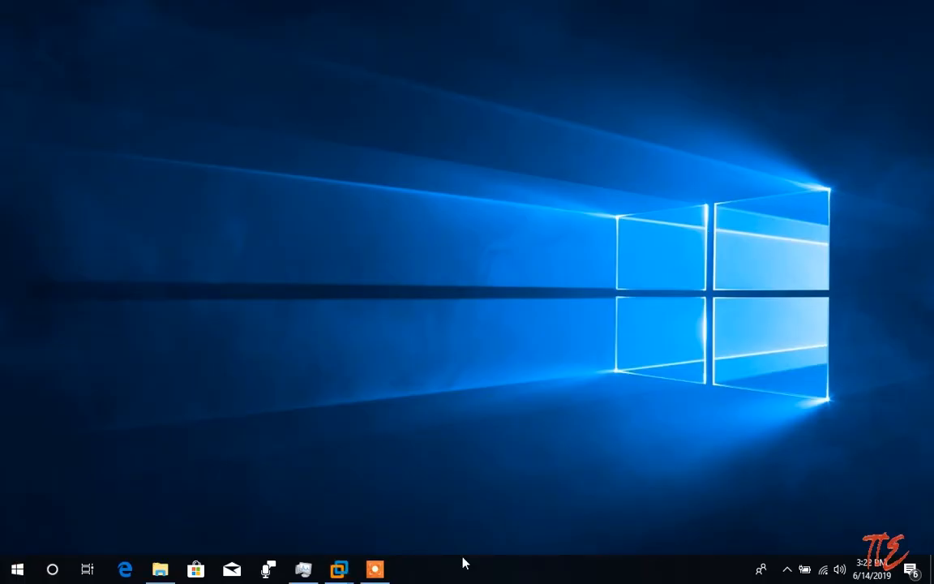
{"action": "mouse_move", "coordinate": [341, 567]}
{"action": "left_click", "coordinate": [423, 503]}
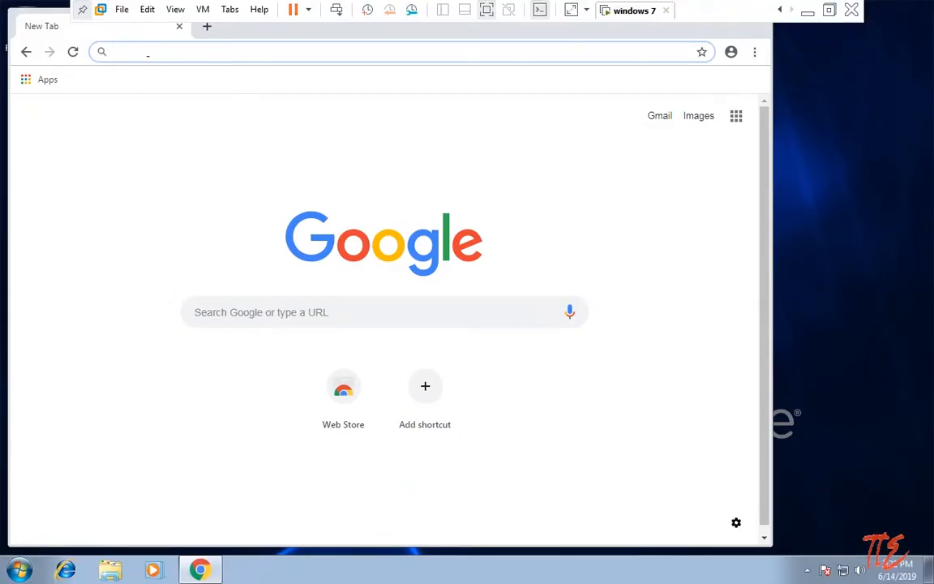
{"action": "type", "text": "htt"}
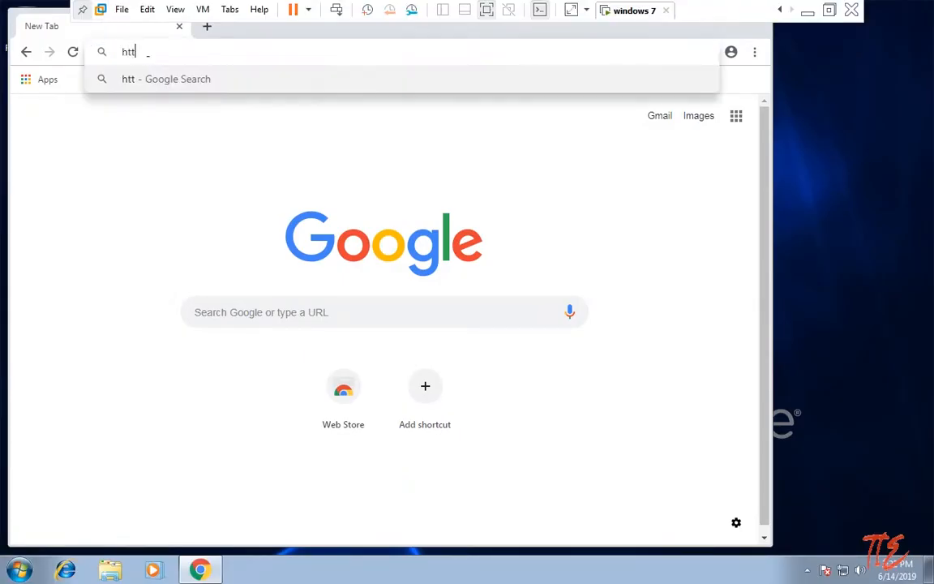
{"action": "type", "text": "ps:.."}
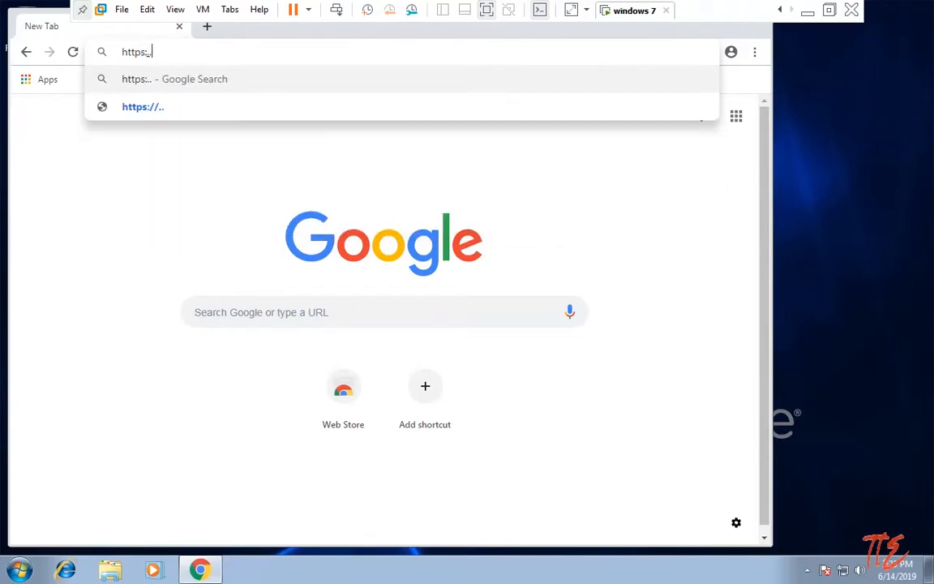
{"action": "type", "text": "192.168.170"}
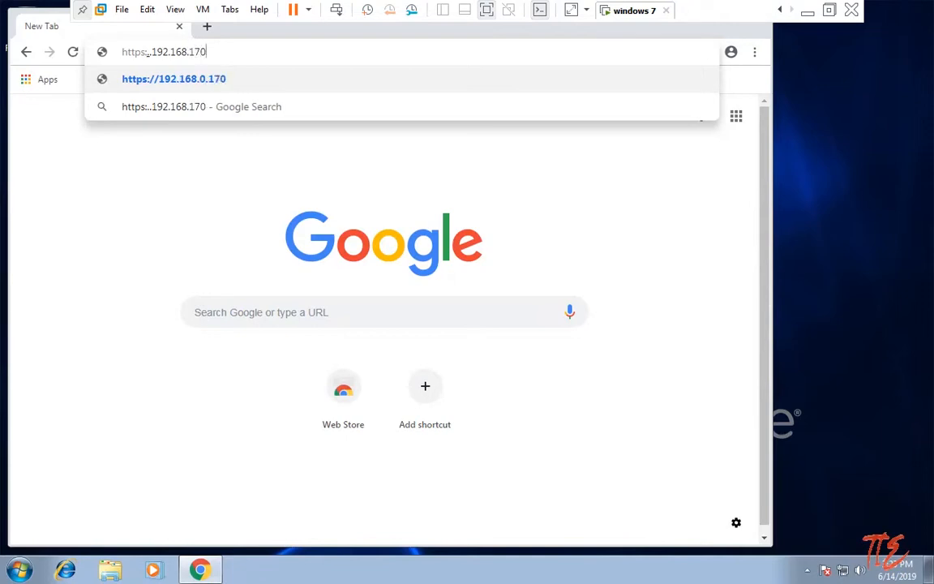
{"action": "type", "text": ".1/"}
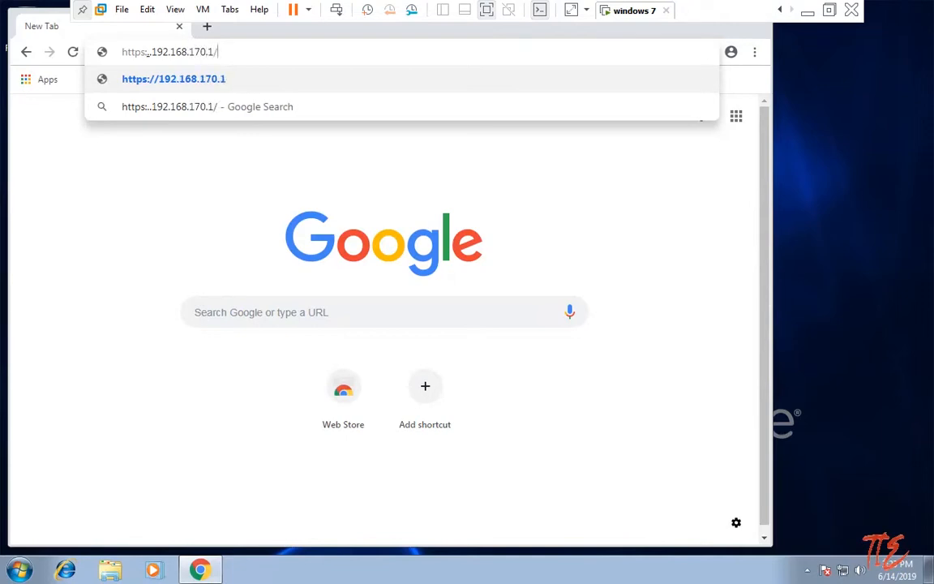
{"action": "type", "text": "adm"}
{"action": "key", "text": "BackSpace"}
{"action": "key", "text": "BackSpace"}
{"action": "key", "text": "BackSpace"}
{"action": "key", "text": "BackSpace"}
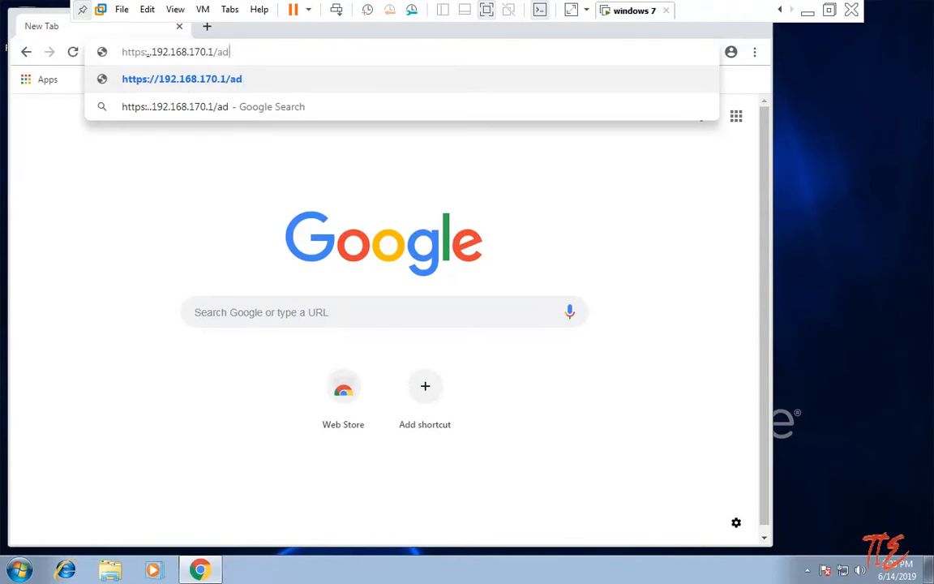
{"action": "key", "text": "Return"}
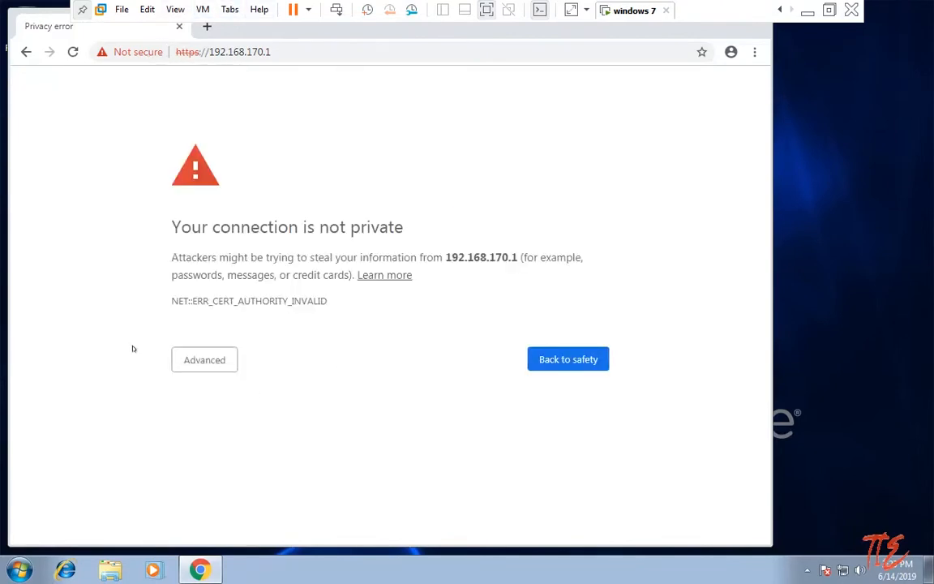
Bypass the certificate warning and sign in to the user portal with the account password.
{"action": "left_click", "coordinate": [202, 366]}
{"action": "left_click", "coordinate": [244, 473]}
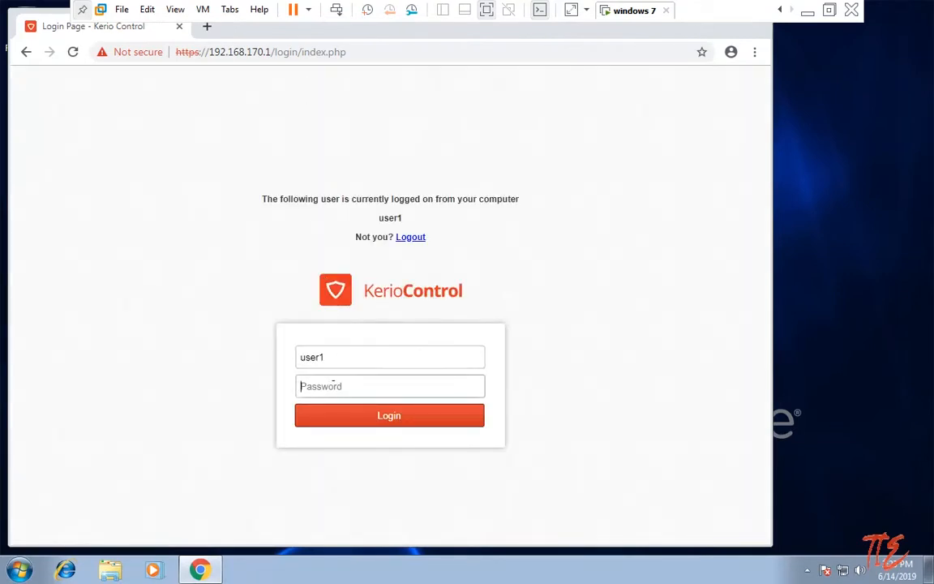
{"action": "type", "text": "1234567"}
{"action": "key", "text": "Return"}
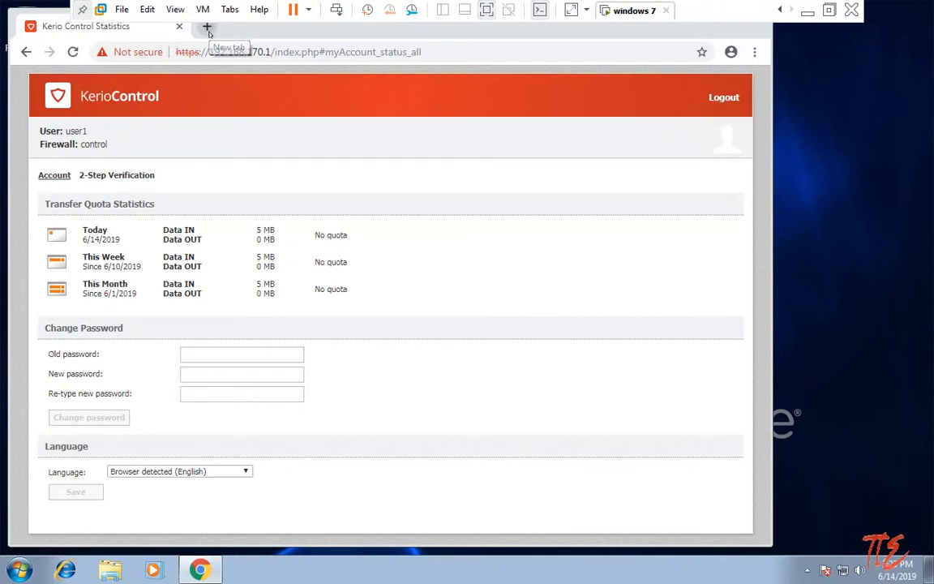
Search 'internet speed test' in a new tab and run Fast.com, measuring 1.8 Mbps.
{"action": "left_click", "coordinate": [207, 27]}
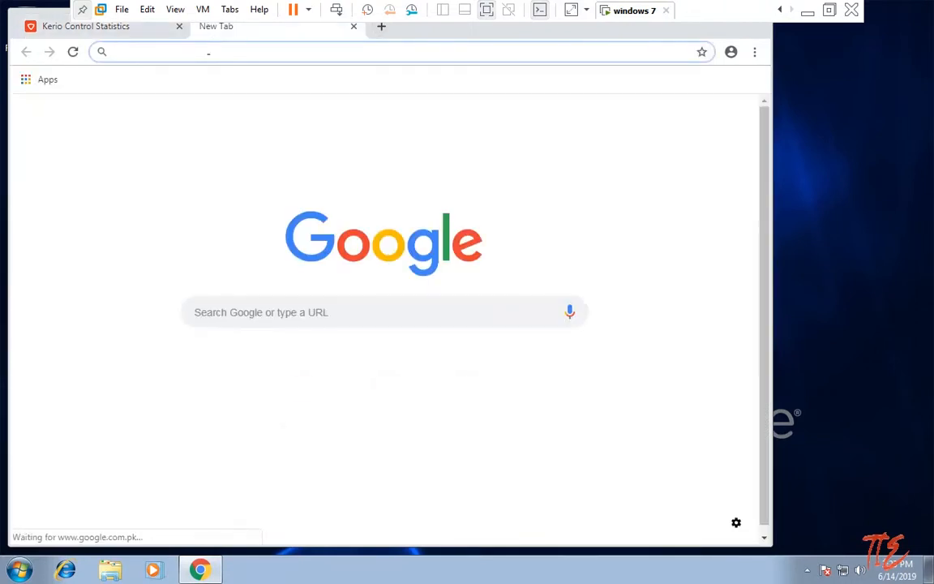
{"action": "type", "text": "intern"}
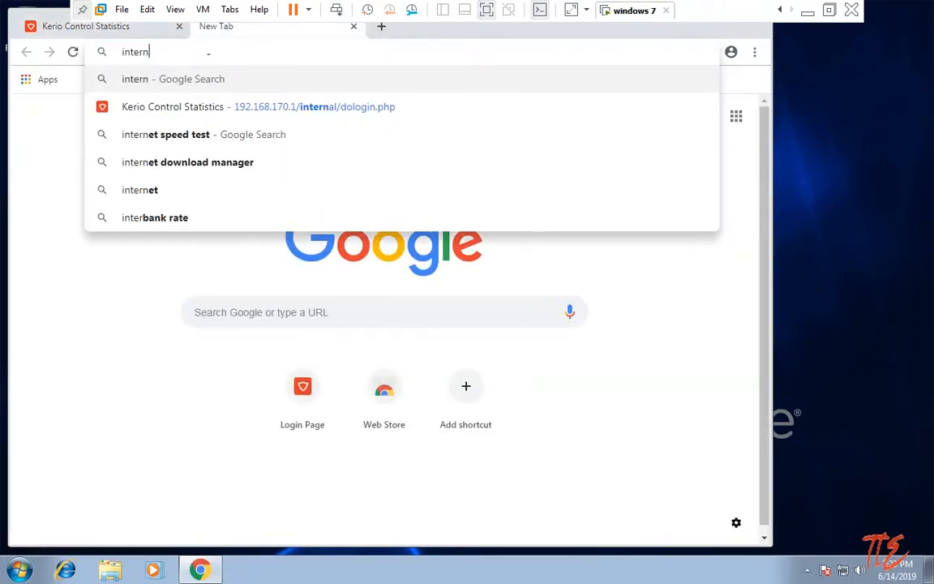
{"action": "type", "text": "e"}
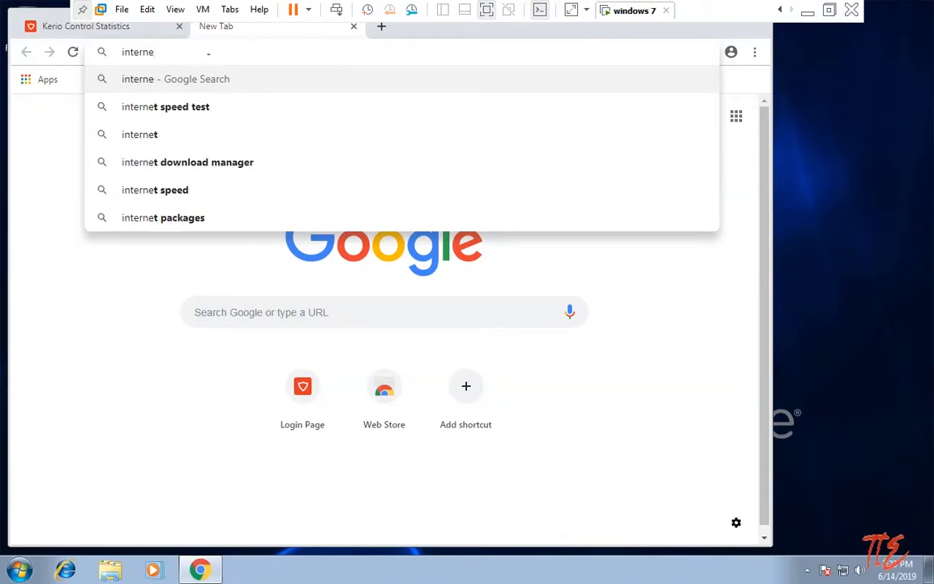
{"action": "key", "text": "Down"}
{"action": "key", "text": "Return"}
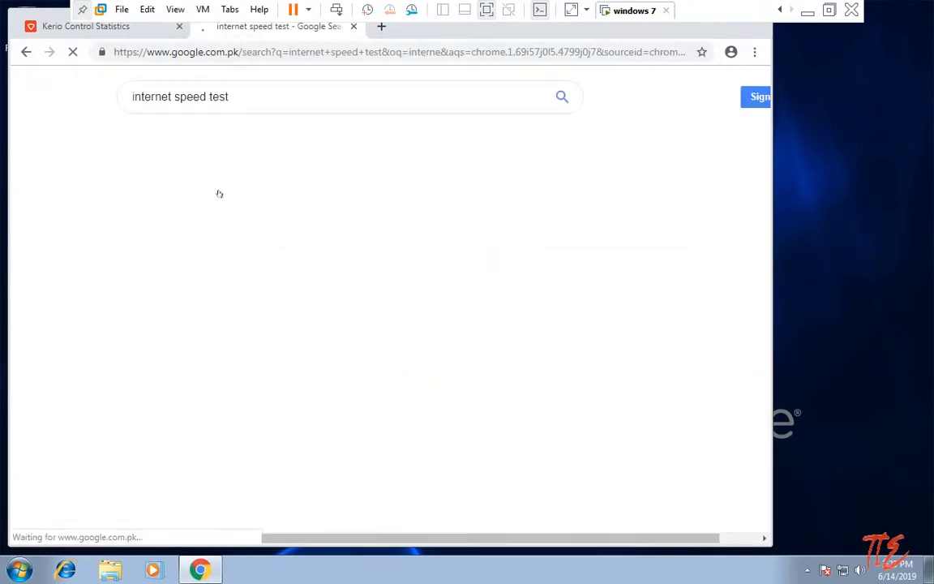
{"action": "left_click", "coordinate": [203, 201]}
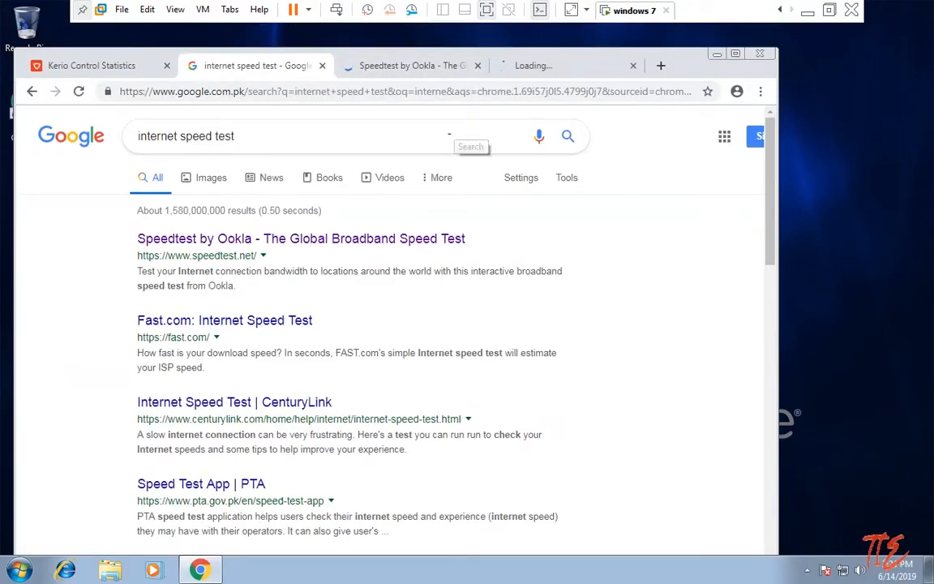
{"action": "left_click", "coordinate": [478, 65]}
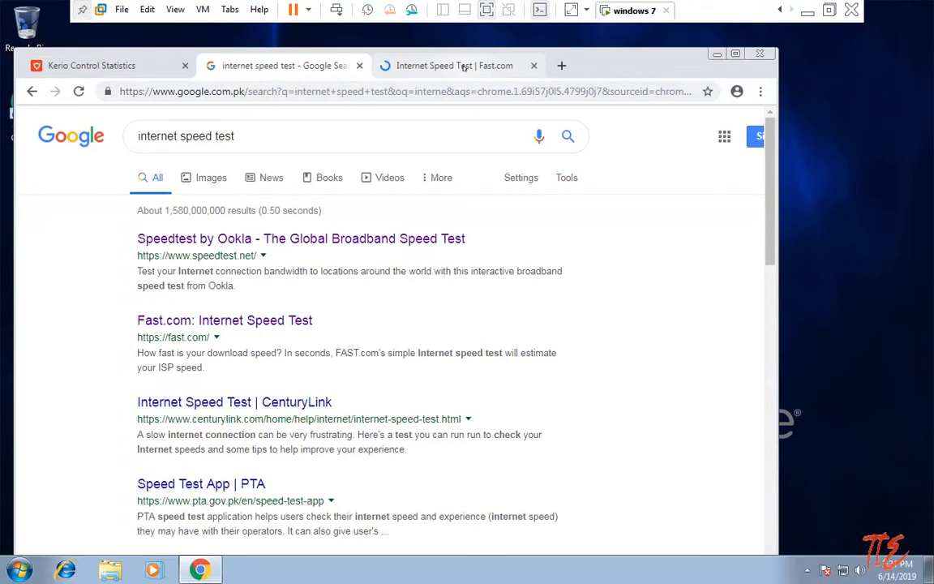
{"action": "left_click", "coordinate": [460, 65]}
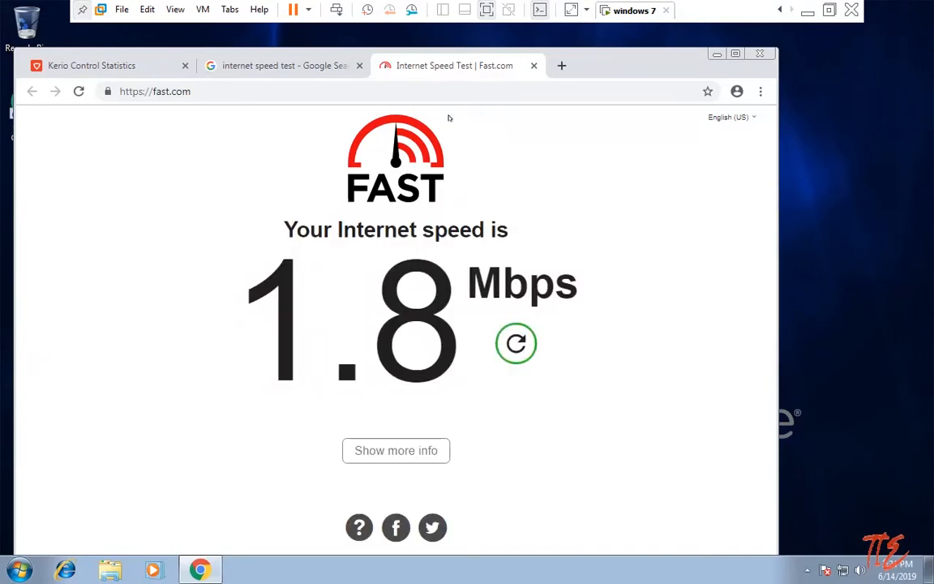
Log out of Kerio Control and rerun Fast.com, which now reports 3.2 Mbps.
{"action": "left_click", "coordinate": [63, 67]}
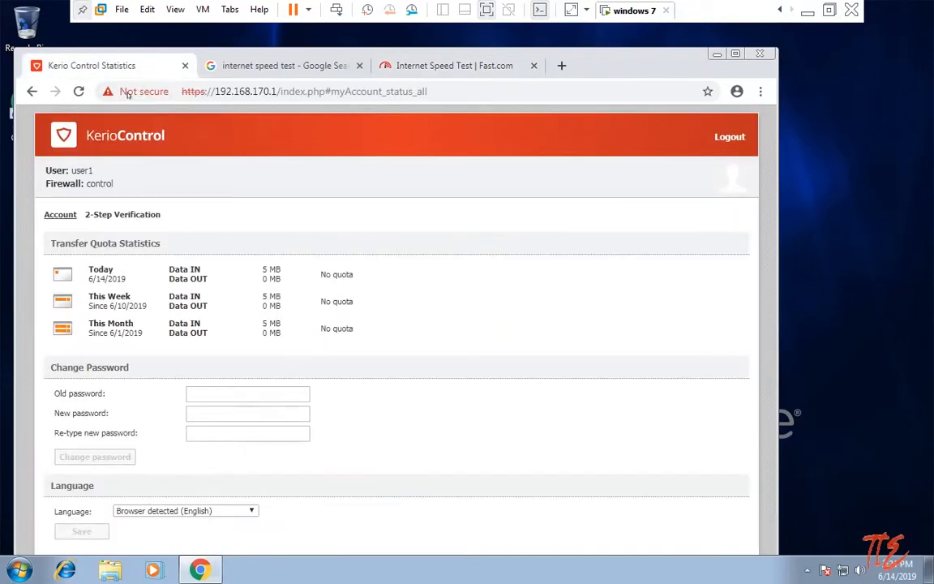
{"action": "left_click", "coordinate": [730, 138]}
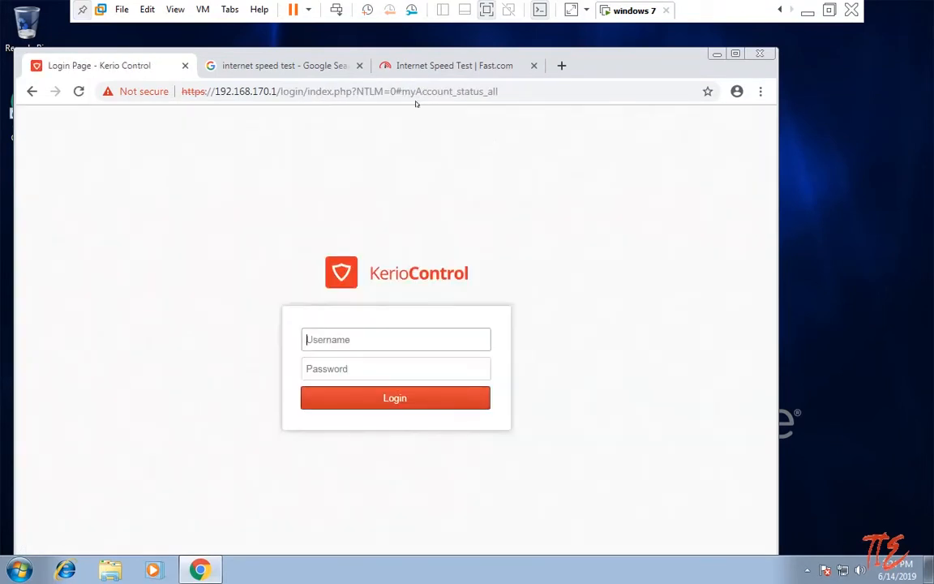
{"action": "left_click", "coordinate": [421, 62]}
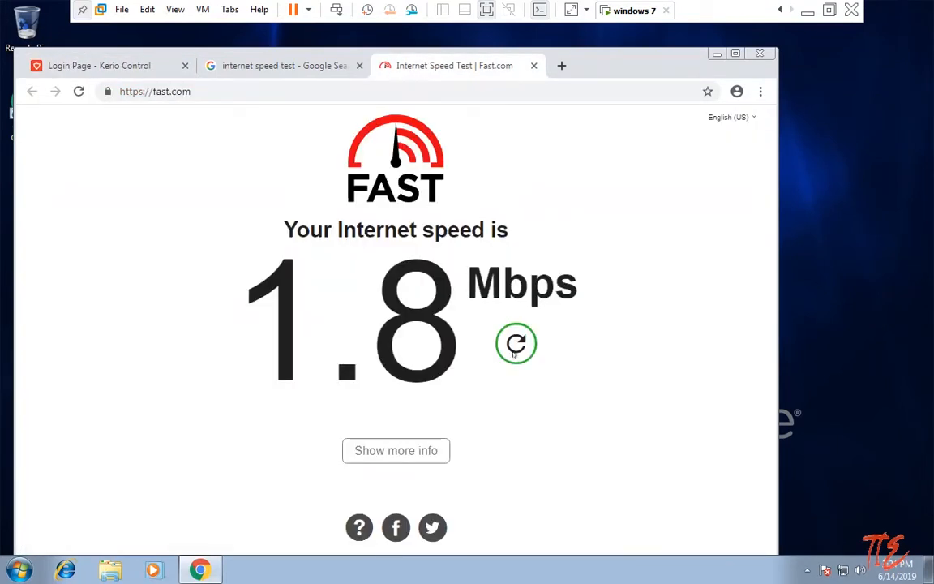
{"action": "left_click", "coordinate": [514, 350]}
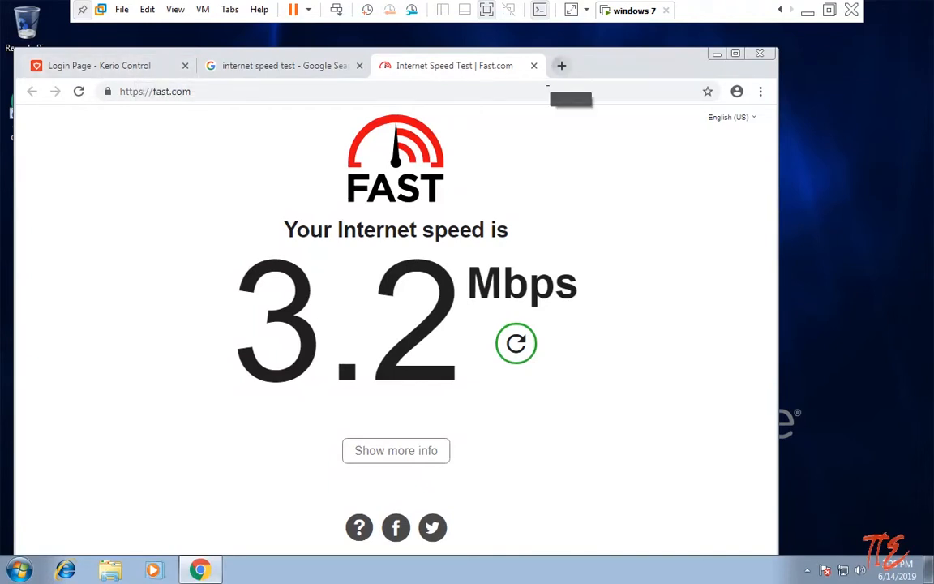
{"action": "left_click", "coordinate": [561, 66]}
{"action": "type", "text": "https://192.168.170.1"}
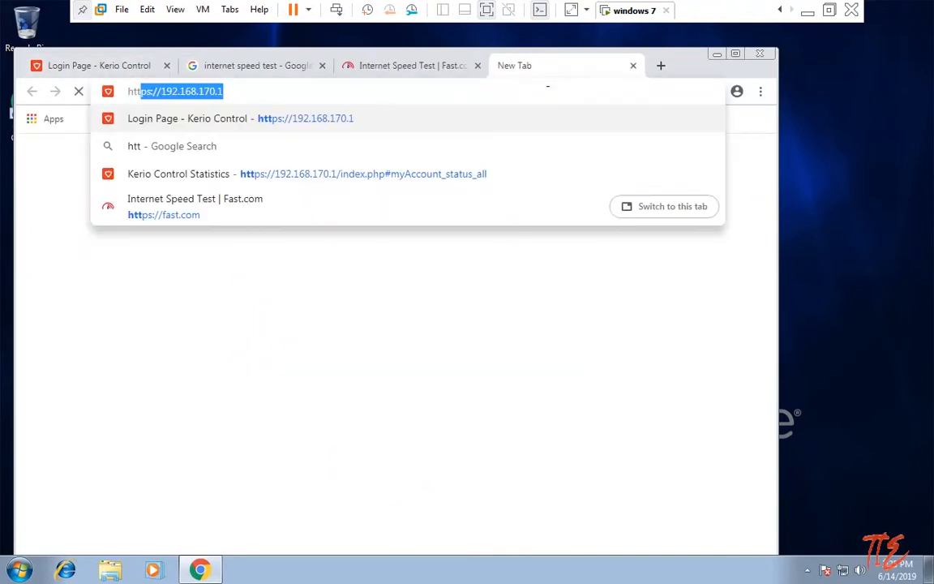
{"action": "key", "text": "Right"}
{"action": "type", "text": ":"}
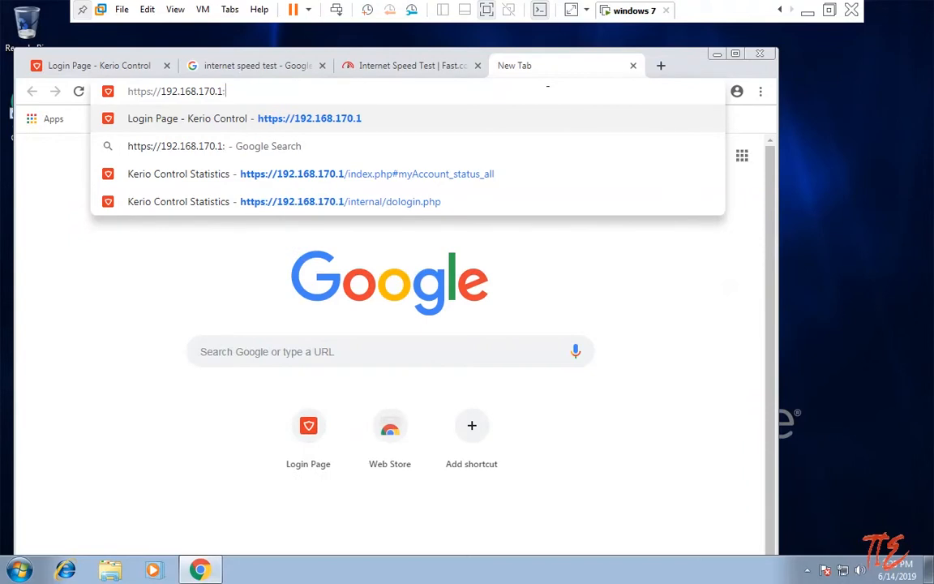
{"action": "type", "text": "4081/admin"}
{"action": "key", "text": "Return"}
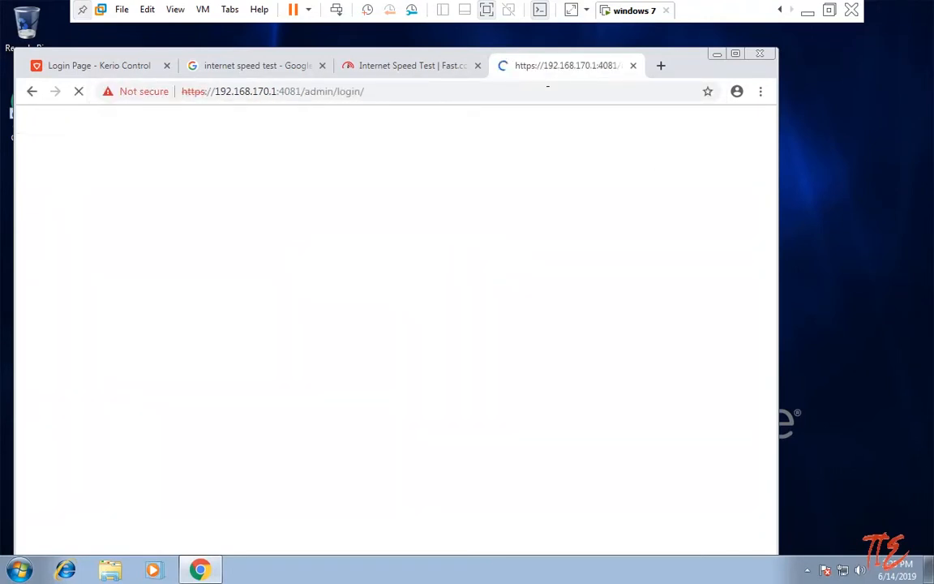
{"action": "type", "text": "admin"}
{"action": "key", "text": "Tab"}
{"action": "type", "text": "•••••"}
{"action": "key", "text": "Return"}
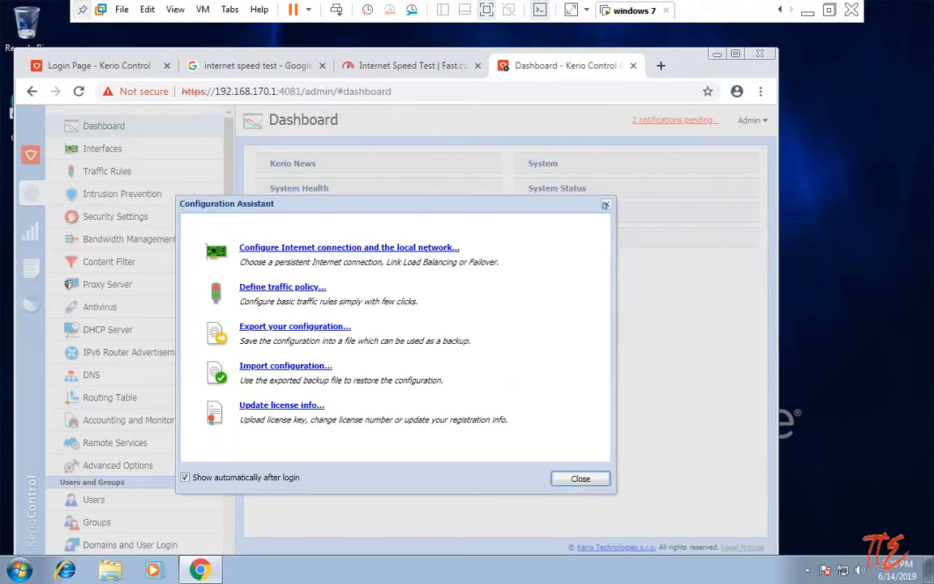
Close the Configuration Assistant, show the Users list with Admin and user1, and maximize Chrome.
{"action": "left_click", "coordinate": [605, 205]}
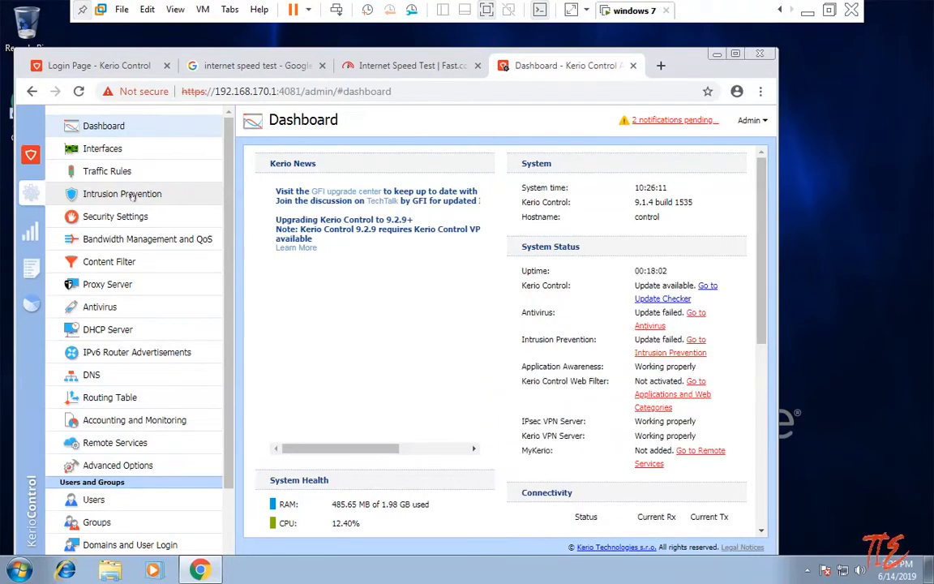
{"action": "scroll", "coordinate": [145, 230], "scroll_direction": "up", "scroll_amount": 3}
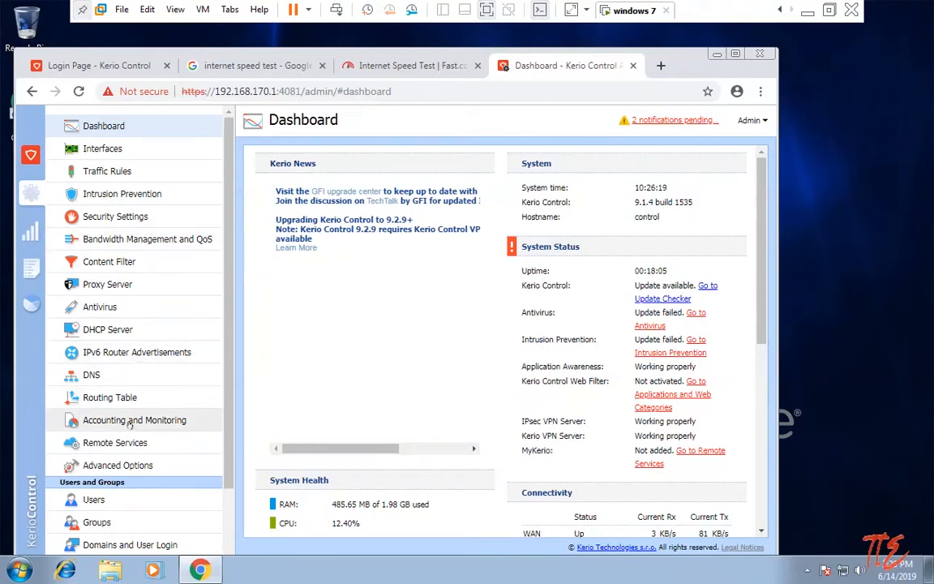
{"action": "scroll", "coordinate": [130, 423], "scroll_direction": "down", "scroll_amount": 3}
{"action": "left_click", "coordinate": [93, 392]}
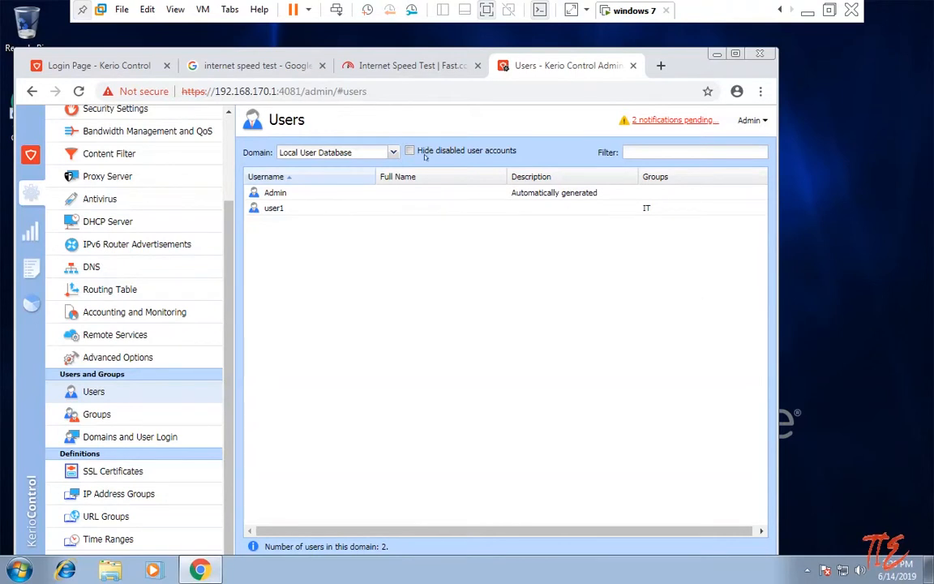
{"action": "left_click", "coordinate": [735, 53]}
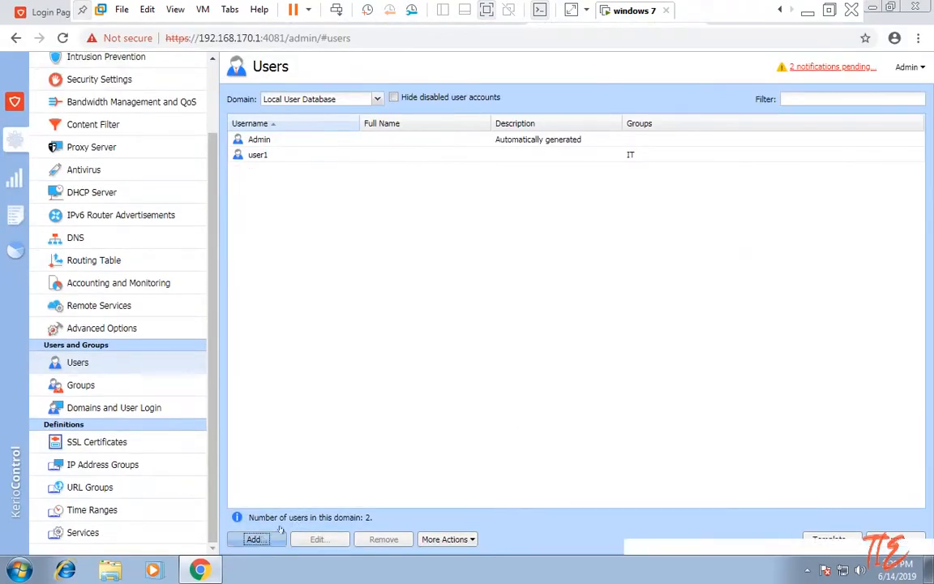
Create local user user2 with a confirmed password and no group.
{"action": "left_click", "coordinate": [278, 534]}
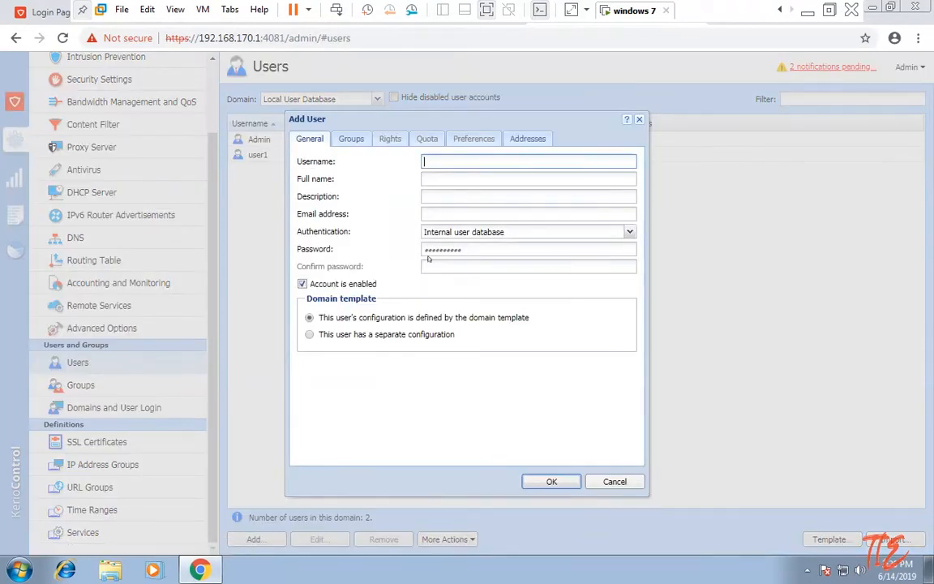
{"action": "type", "text": "user2"}
{"action": "left_click", "coordinate": [458, 249]}
{"action": "type", "text": "••"}
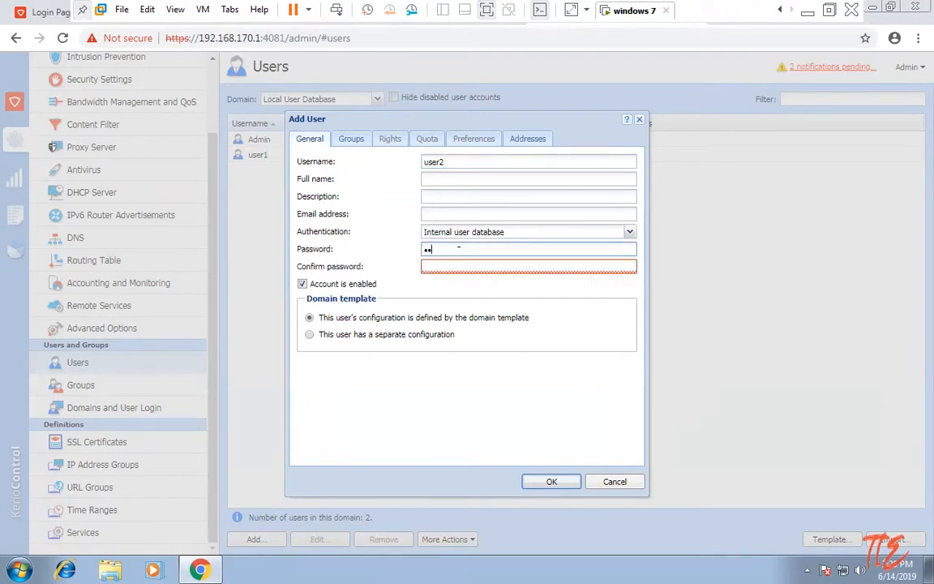
{"action": "key", "text": "Tab"}
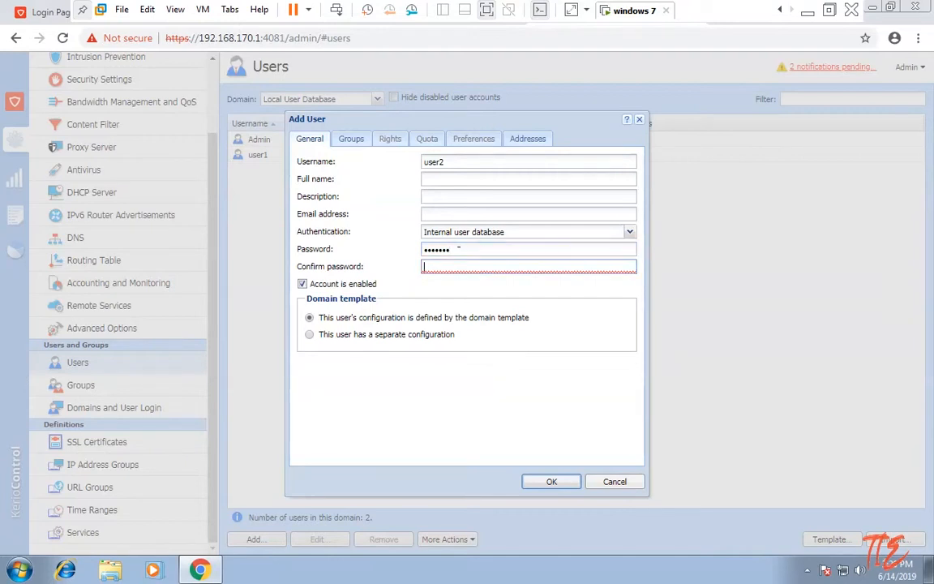
{"action": "type", "text": "•••••••"}
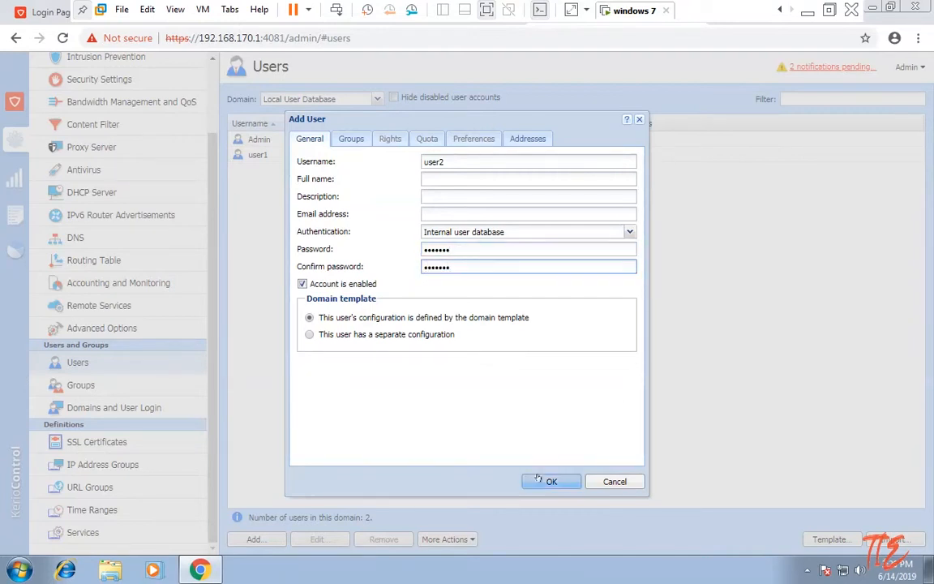
{"action": "left_click", "coordinate": [549, 482]}
Start a new user user3 and enter its password twice.
{"action": "left_click", "coordinate": [252, 539]}
{"action": "type", "text": "u"}
{"action": "key", "text": "Tab"}
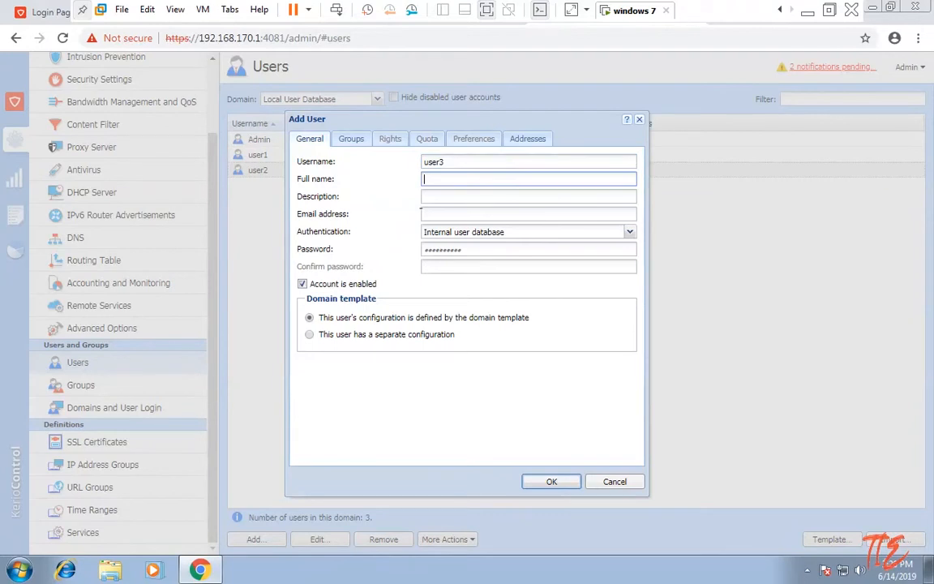
{"action": "left_click", "coordinate": [458, 251]}
{"action": "type", "text": "•••"}
{"action": "key", "text": "Tab"}
{"action": "type", "text": "••••••"}
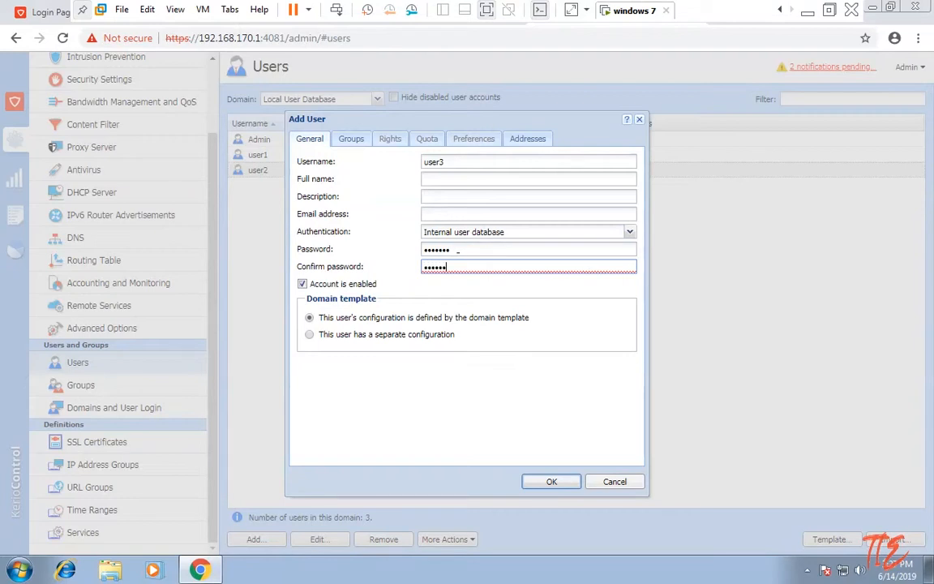
{"action": "type", "text": "•"}
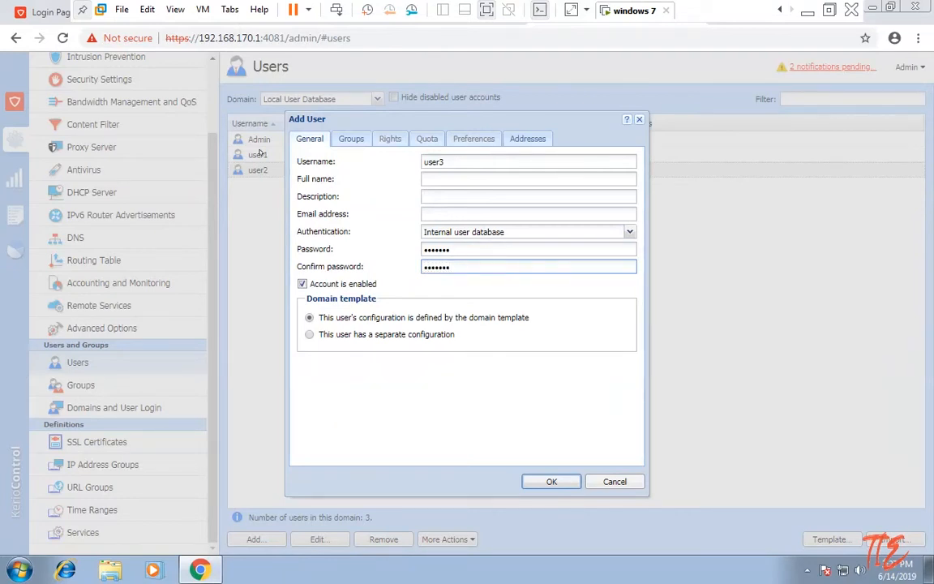
Put user3 in the IT group and save the account.
{"action": "left_click", "coordinate": [355, 139]}
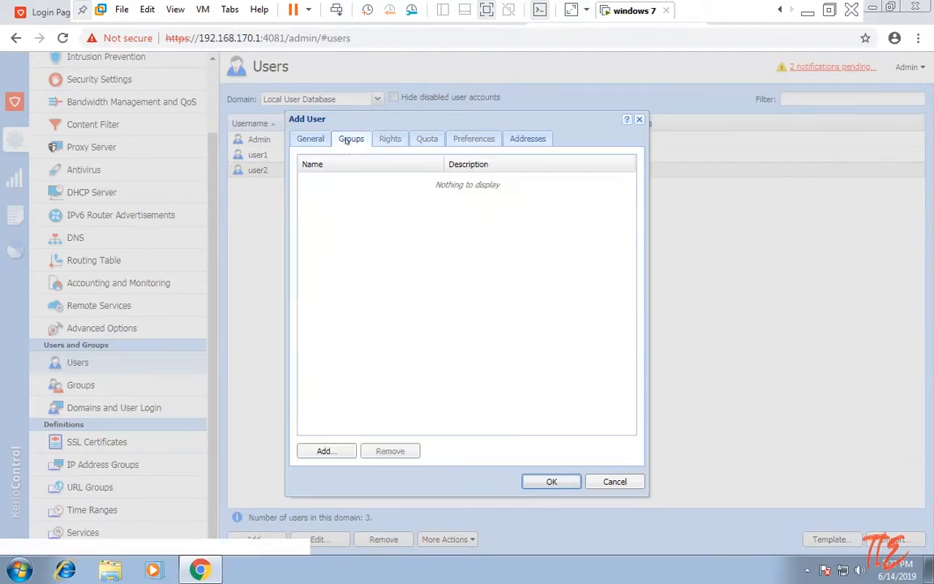
{"action": "left_click", "coordinate": [328, 450]}
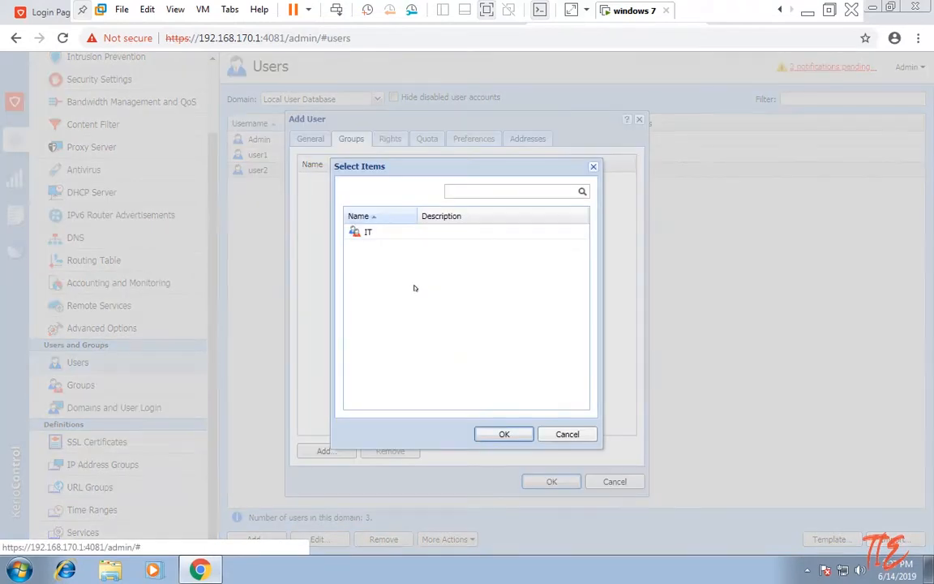
{"action": "left_click", "coordinate": [504, 434]}
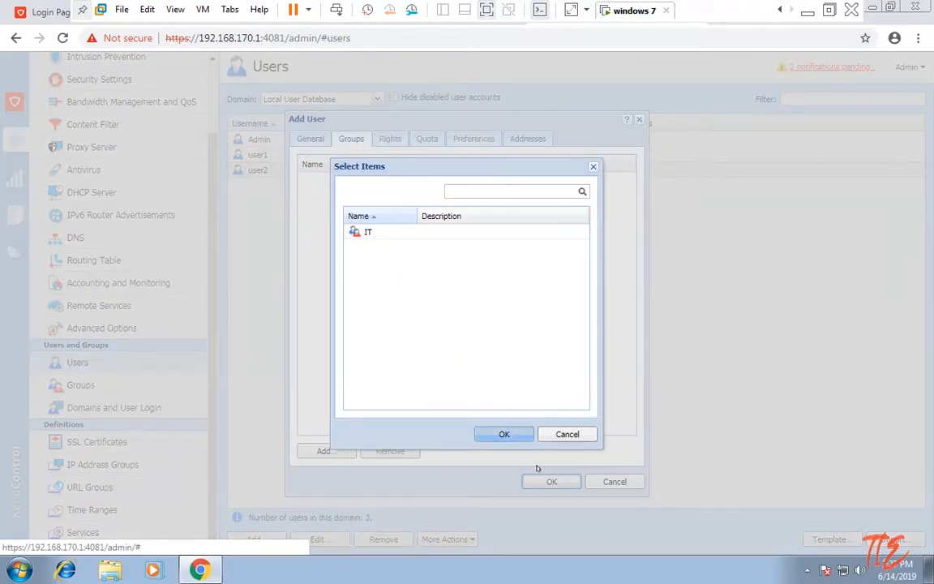
{"action": "left_click", "coordinate": [546, 478]}
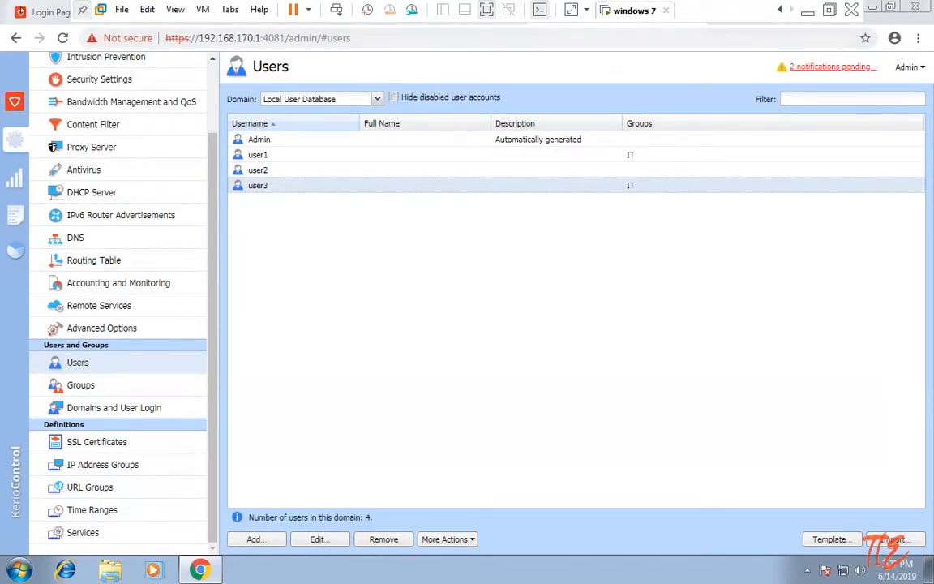
Sign in to the Kerio Control user portal as user2 with its password.
{"action": "left_click", "coordinate": [890, 7]}
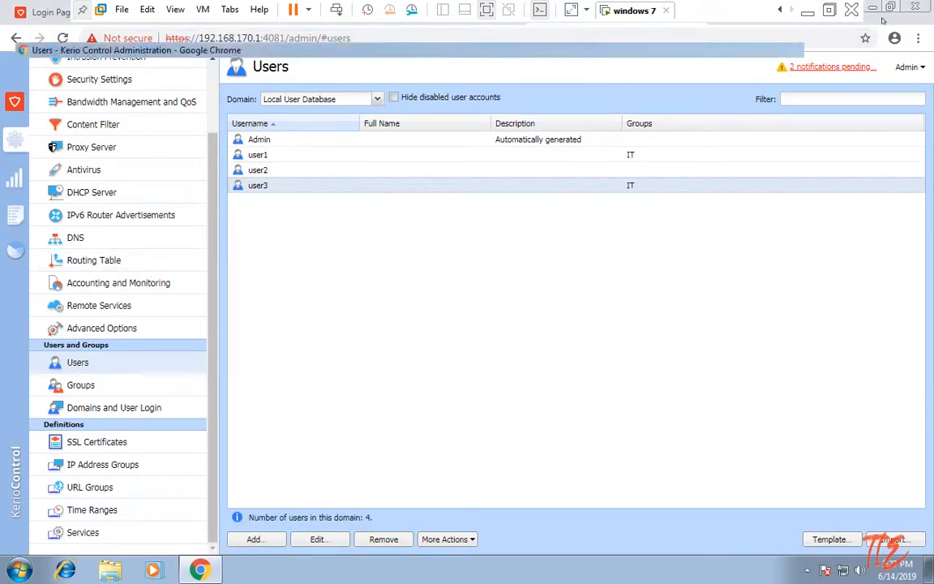
{"action": "left_click", "coordinate": [93, 65]}
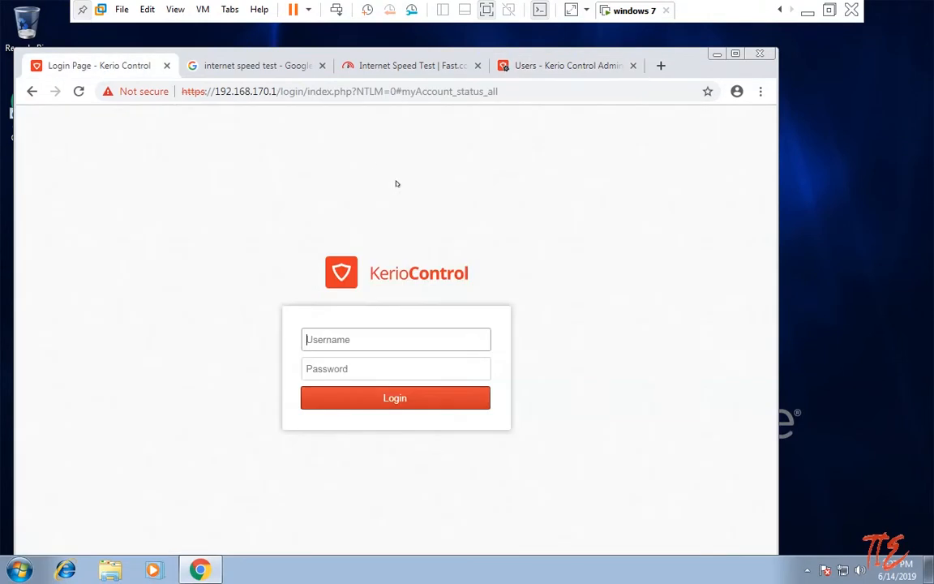
{"action": "left_click", "coordinate": [355, 338]}
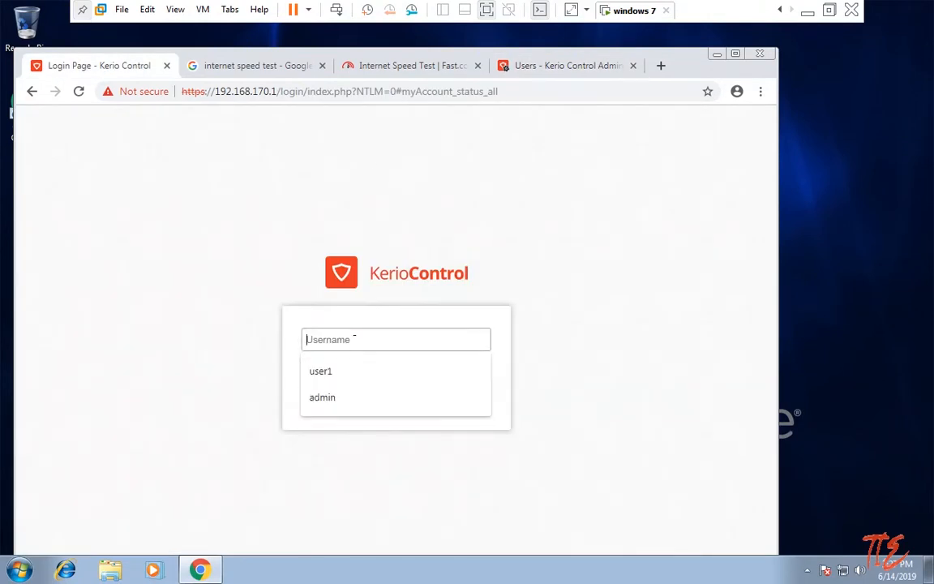
{"action": "type", "text": "user2"}
{"action": "key", "text": "Tab"}
{"action": "type", "text": "1"}
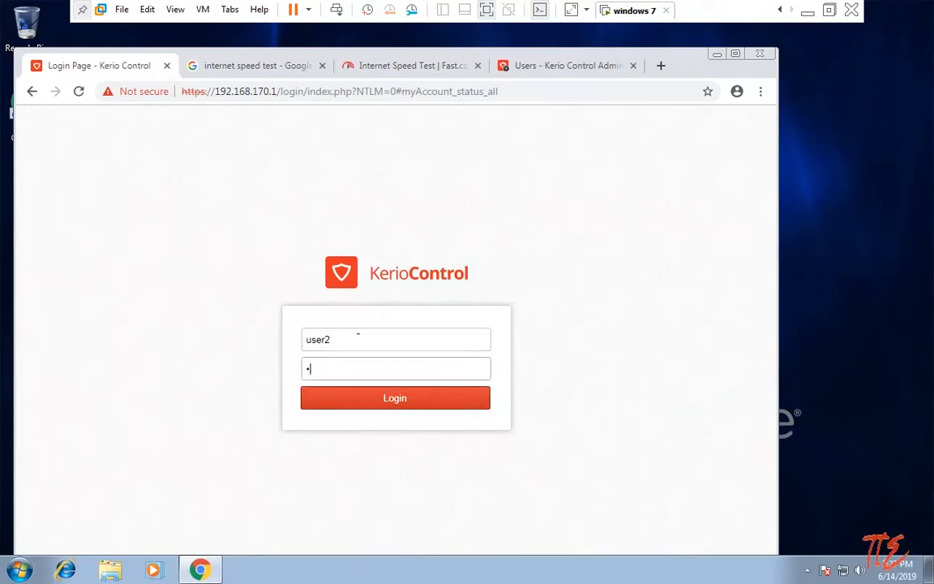
{"action": "type", "text": "234567"}
{"action": "key", "text": "Return"}
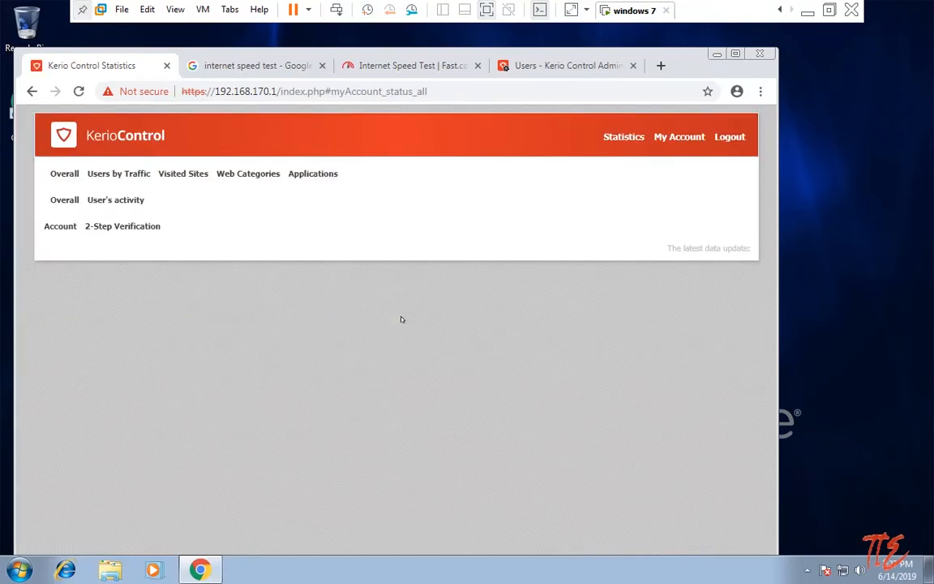
Open Fast.com from an internet speed test search, measure 3.3 Mbps, then return to the Kerio tab.
{"action": "key", "text": "ctrl+t"}
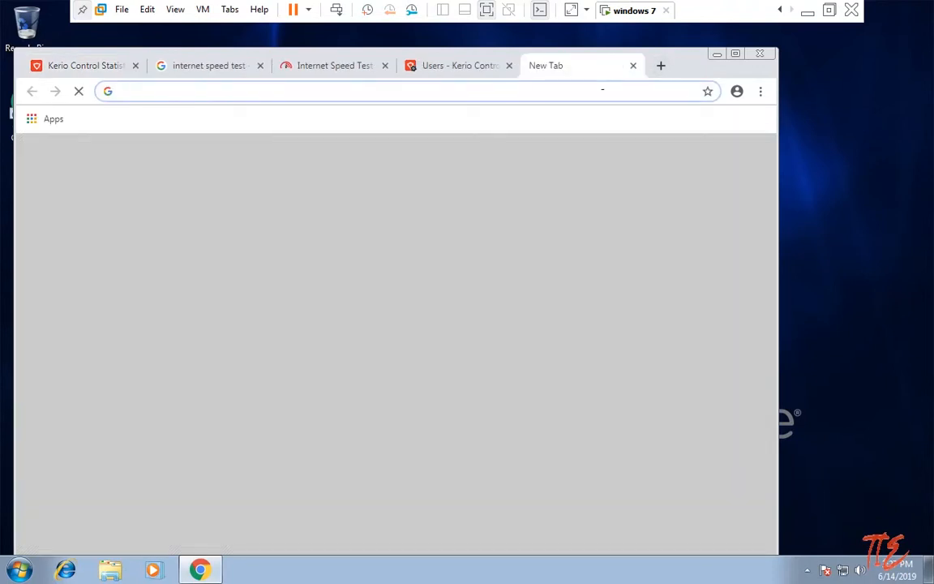
{"action": "type", "text": "inter"}
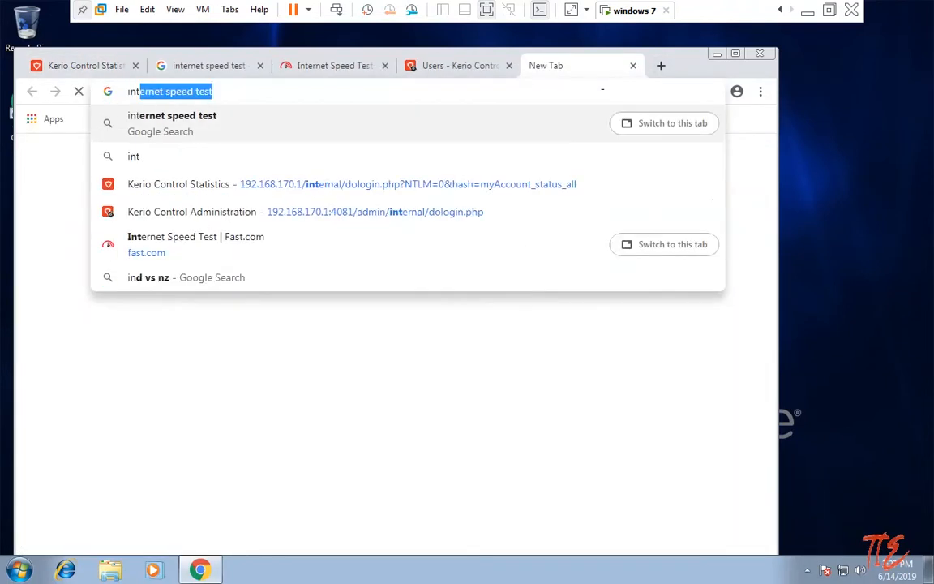
{"action": "key", "text": "Return"}
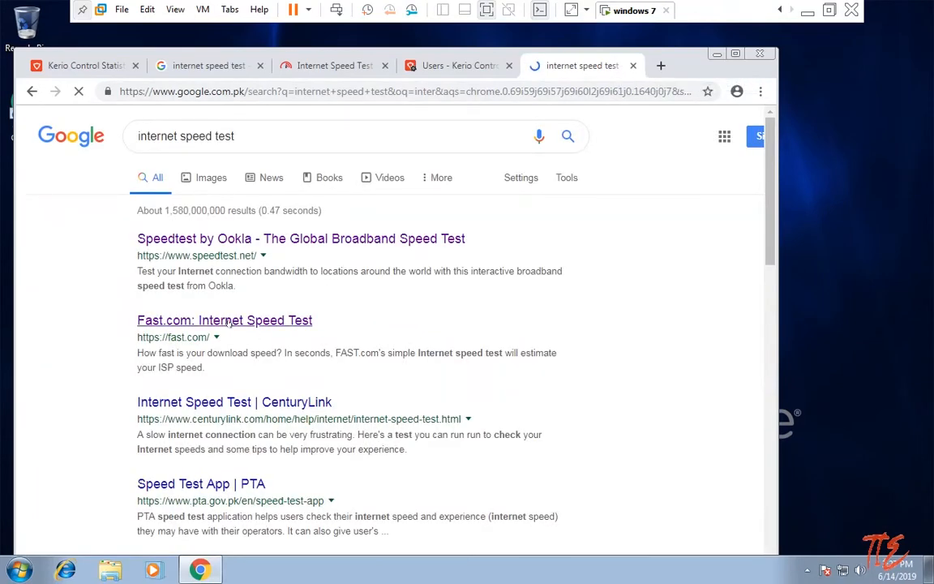
{"action": "right_click", "coordinate": [258, 323]}
{"action": "left_click", "coordinate": [275, 333]}
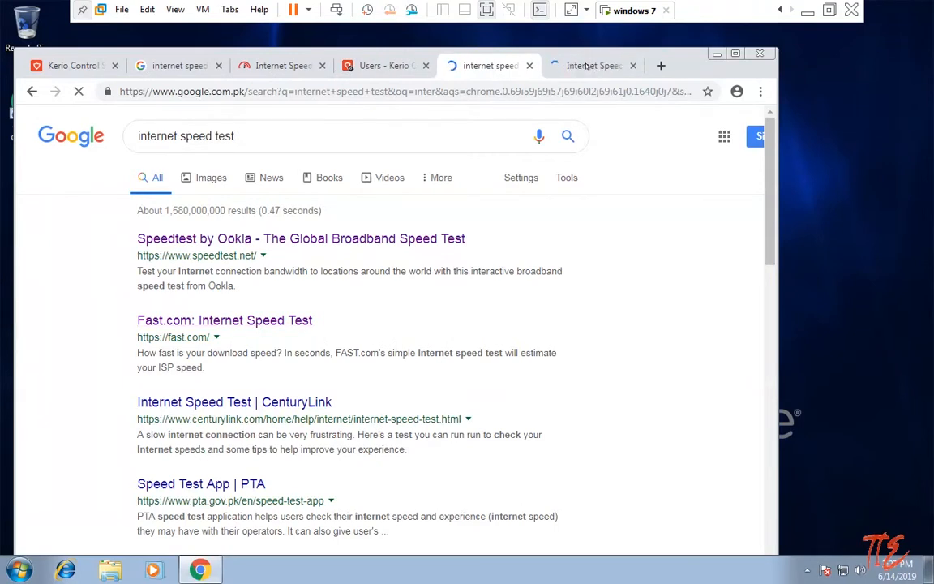
{"action": "left_click", "coordinate": [585, 66]}
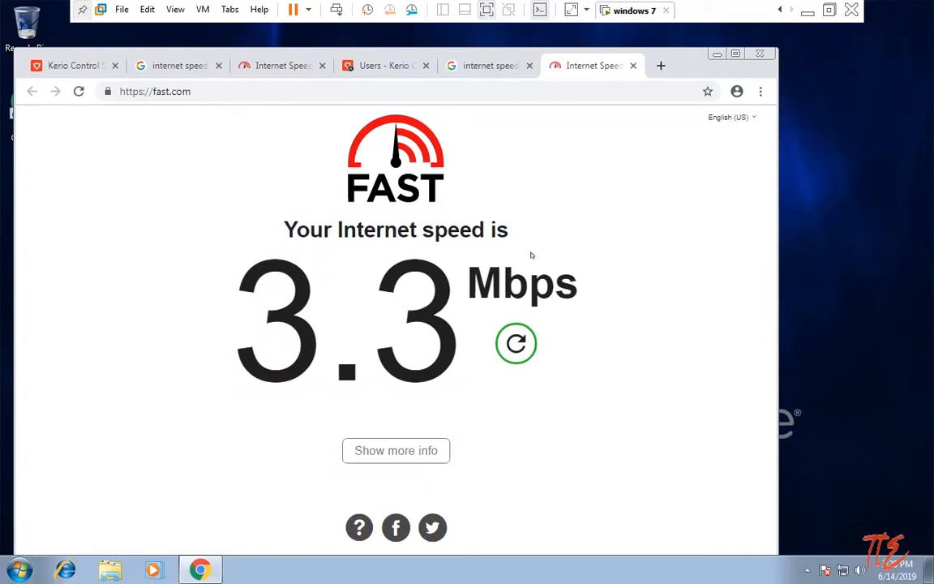
{"action": "left_click", "coordinate": [69, 66]}
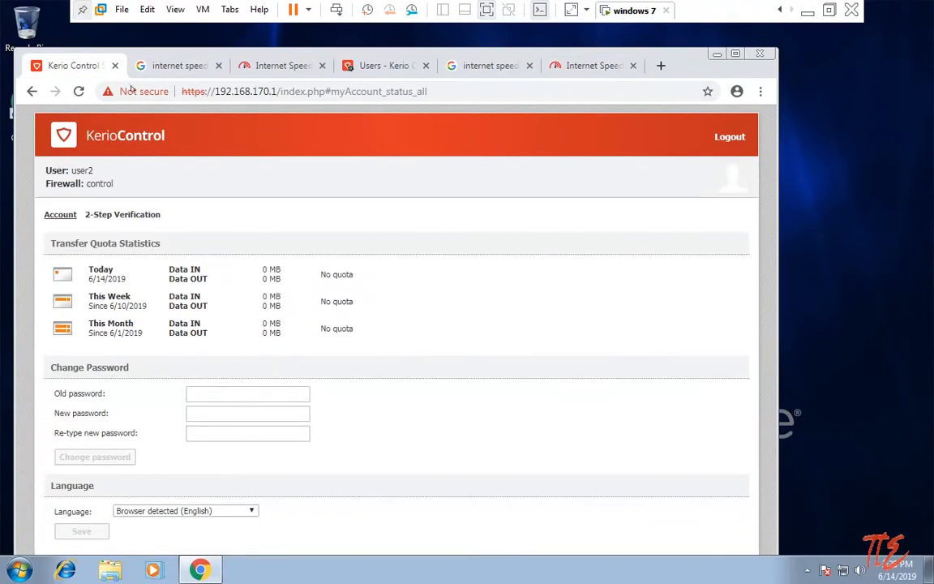
Log user2 out and sign in to the user portal as user3 with its password.
{"action": "left_click", "coordinate": [725, 140]}
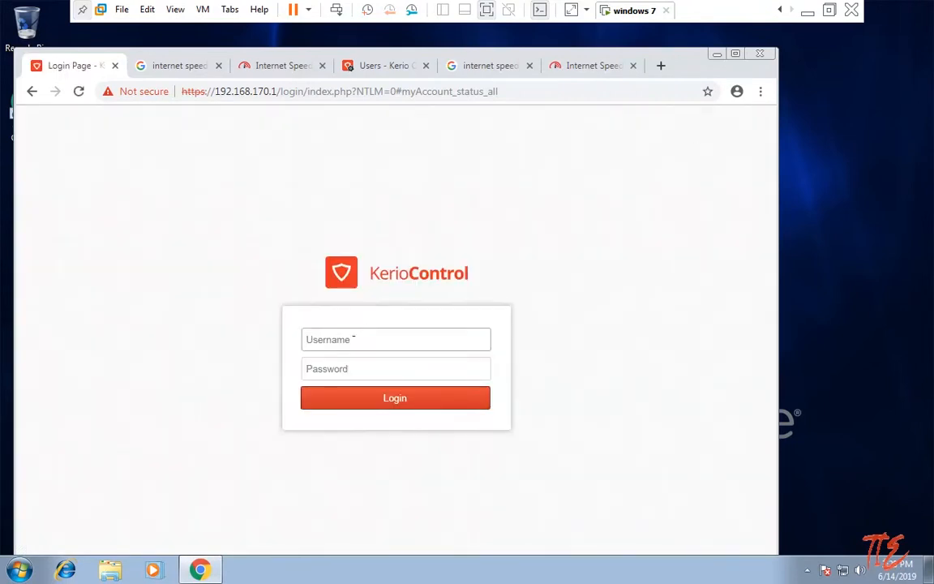
{"action": "left_click", "coordinate": [354, 339]}
{"action": "type", "text": "user3"}
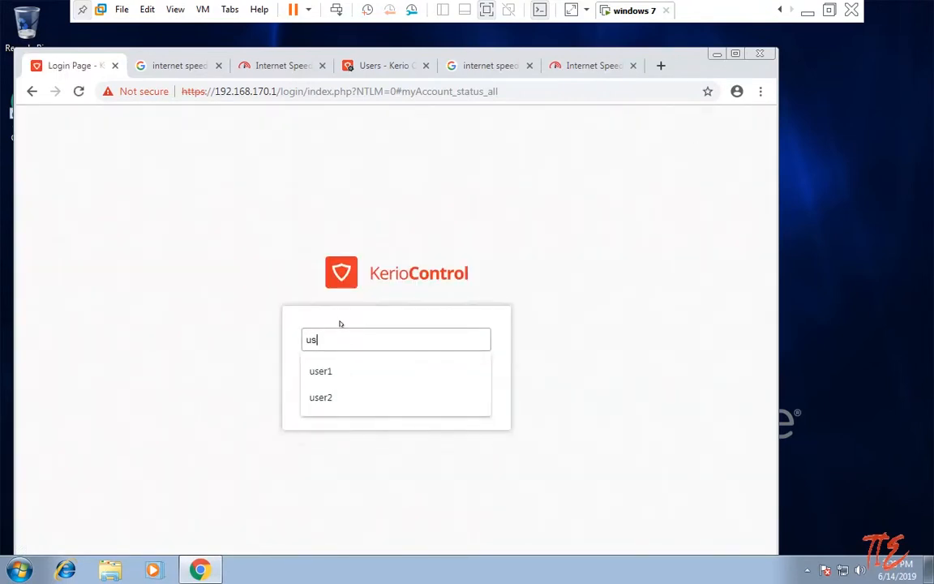
{"action": "key", "text": "Tab"}
{"action": "type", "text": "123456"}
{"action": "key", "text": "Return"}
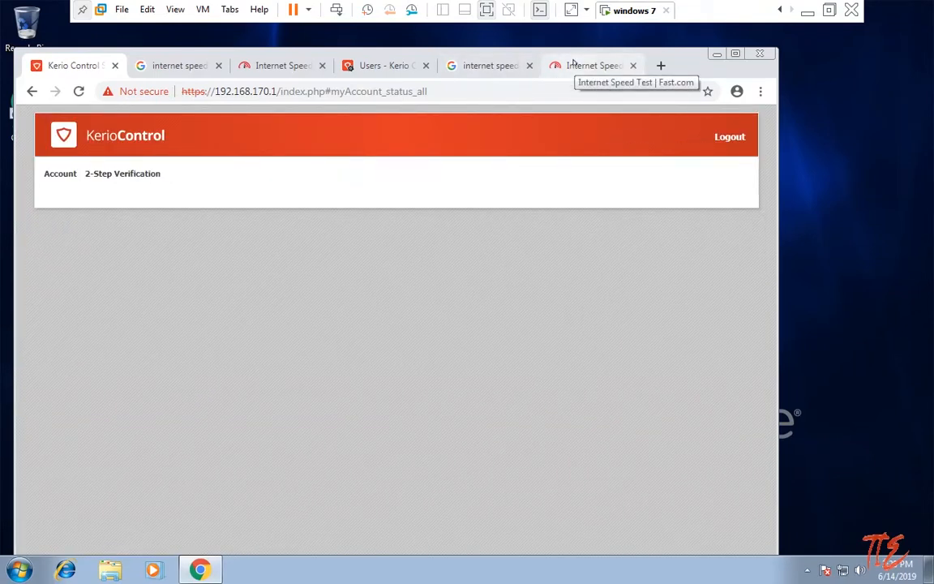
{"action": "left_click", "coordinate": [572, 65]}
Reload Fast.com to get 1.9 Mbps for user3, then start another test.
{"action": "left_click", "coordinate": [78, 91]}
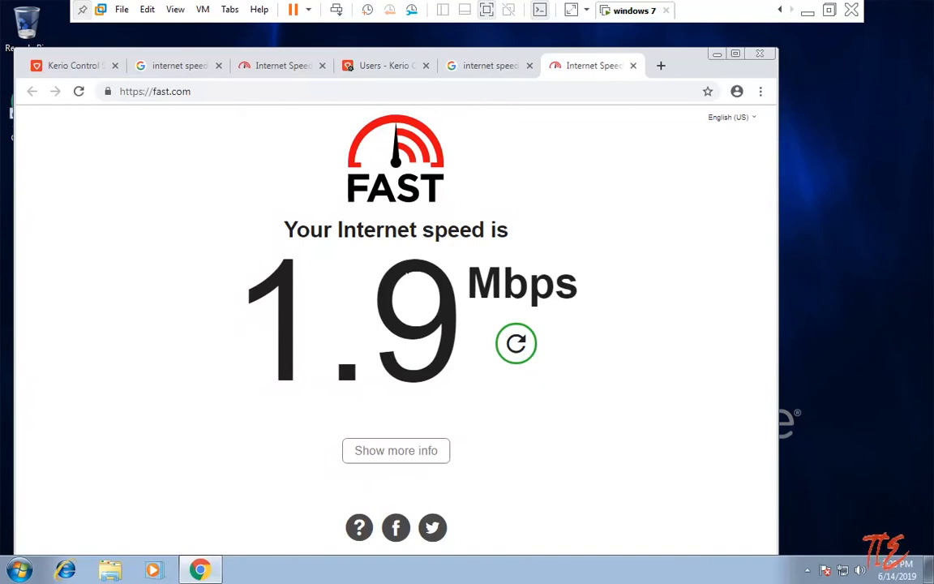
{"action": "left_click", "coordinate": [516, 343]}
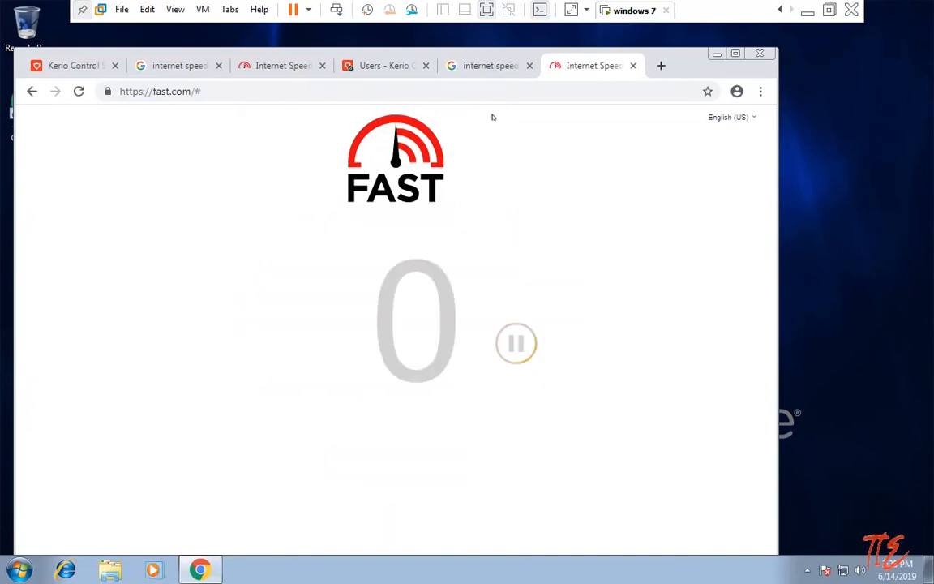